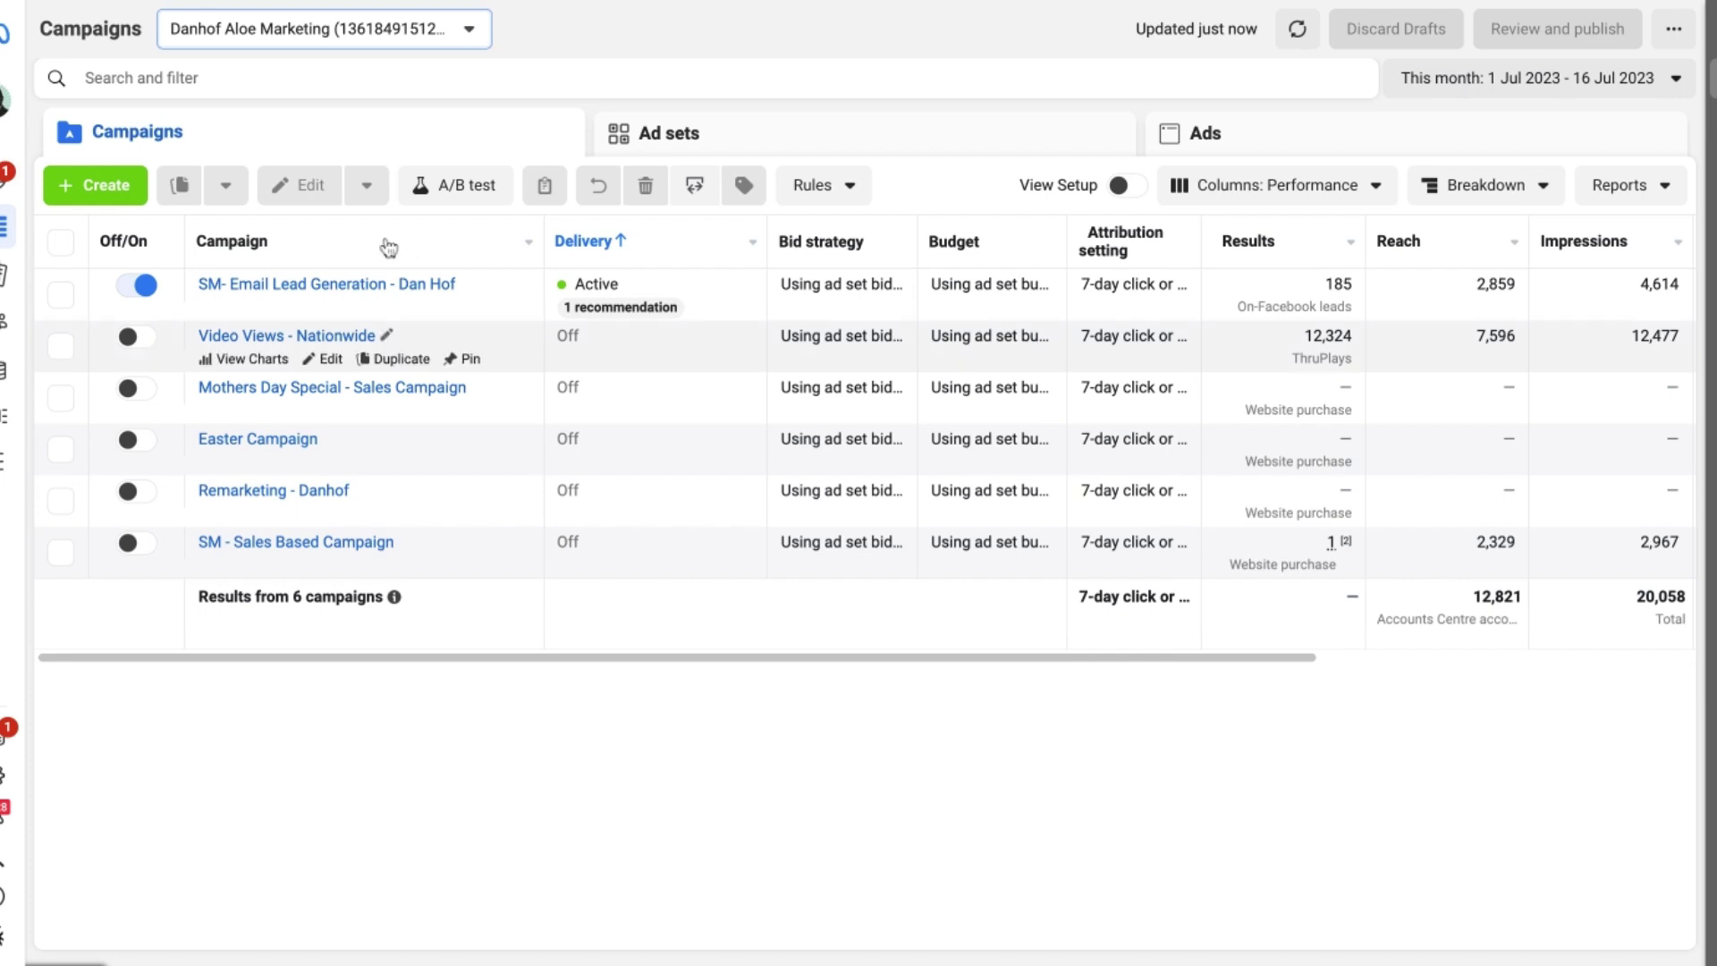
Create a new Leads-objective campaign using the Manual leads campaign setup.
click(114, 188)
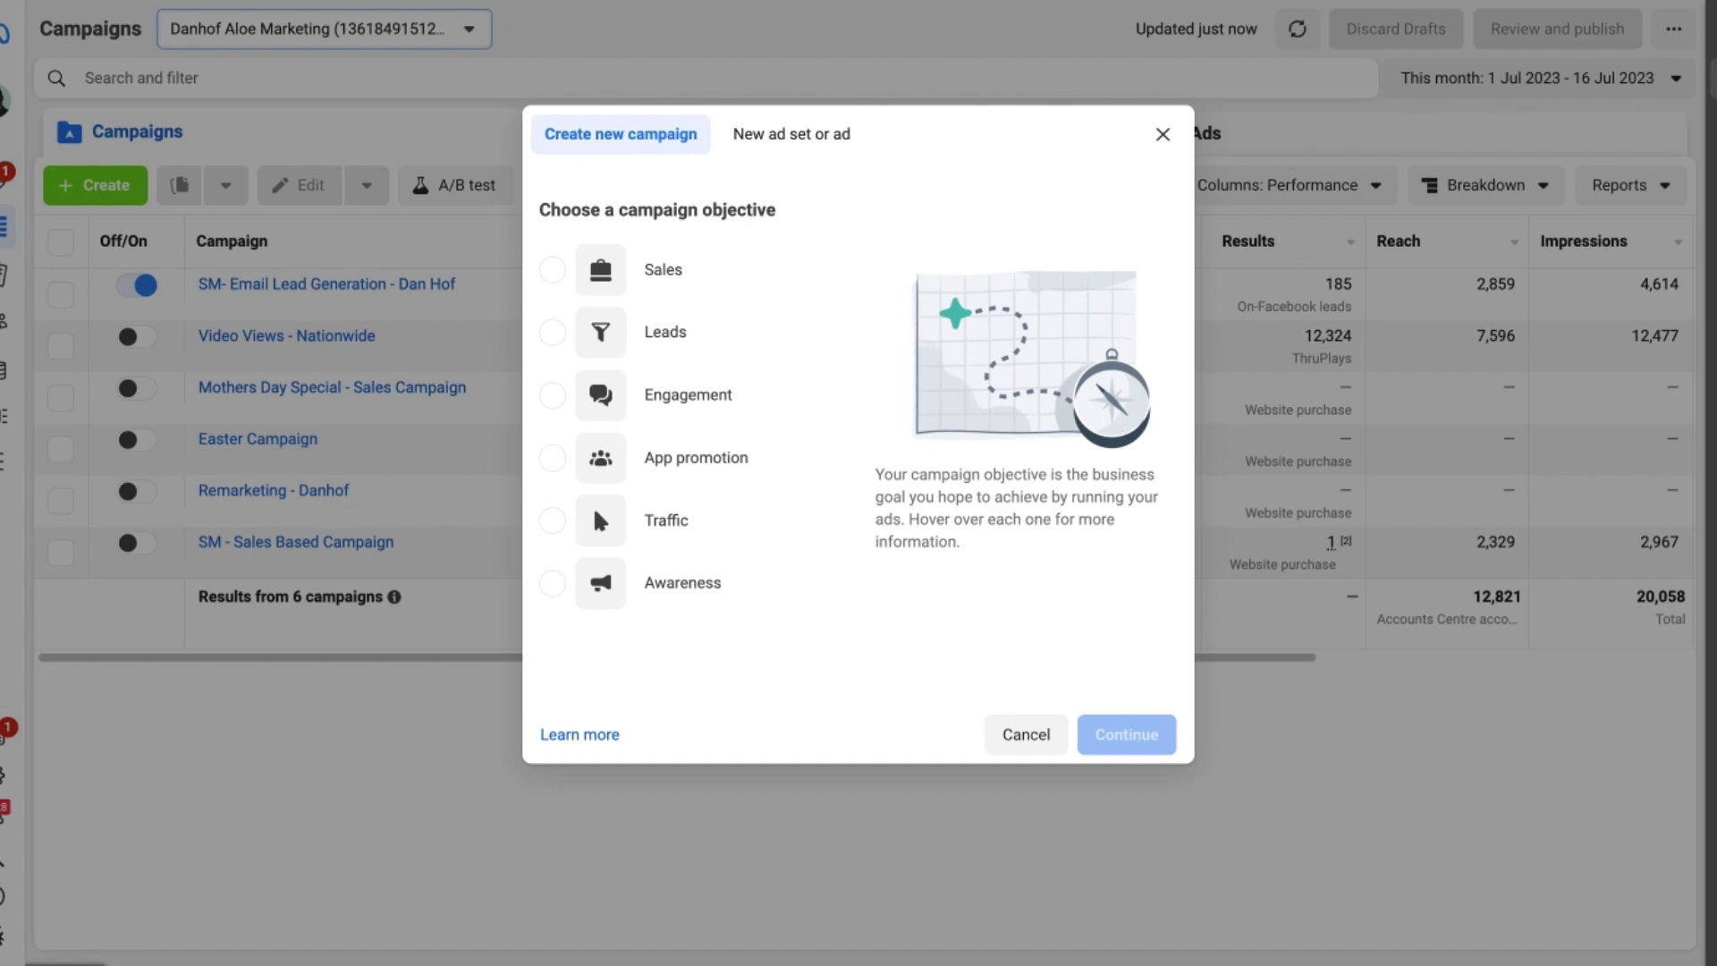
mouse_move(715, 329)
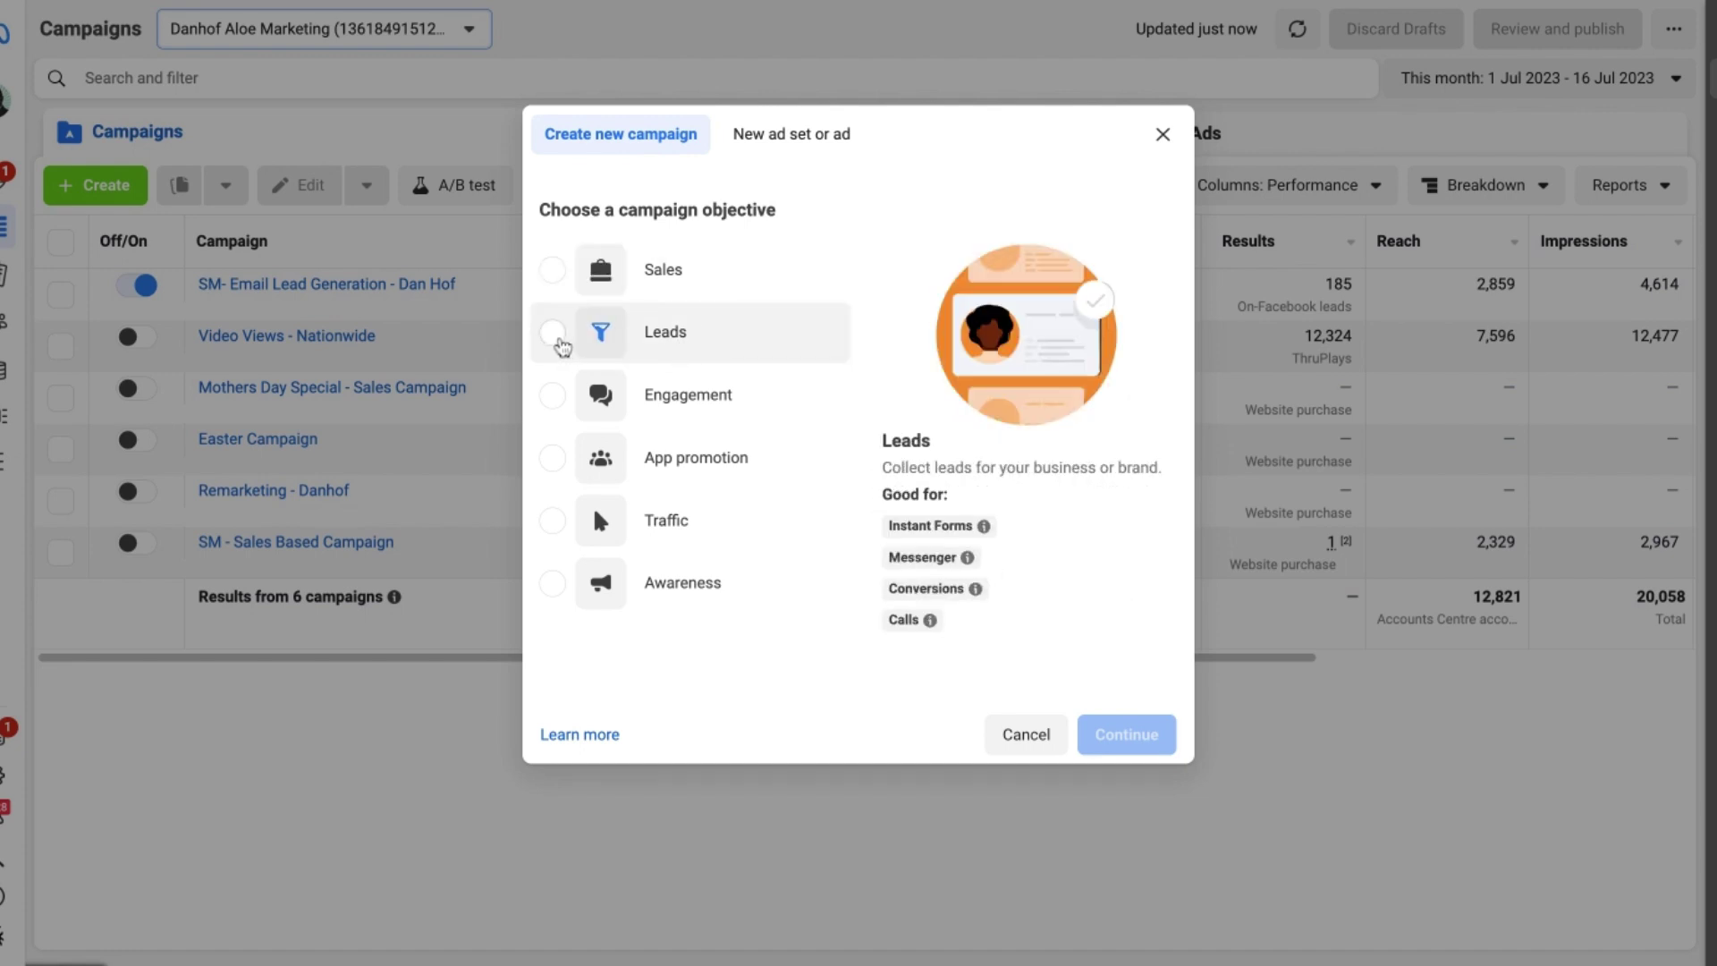
click(560, 340)
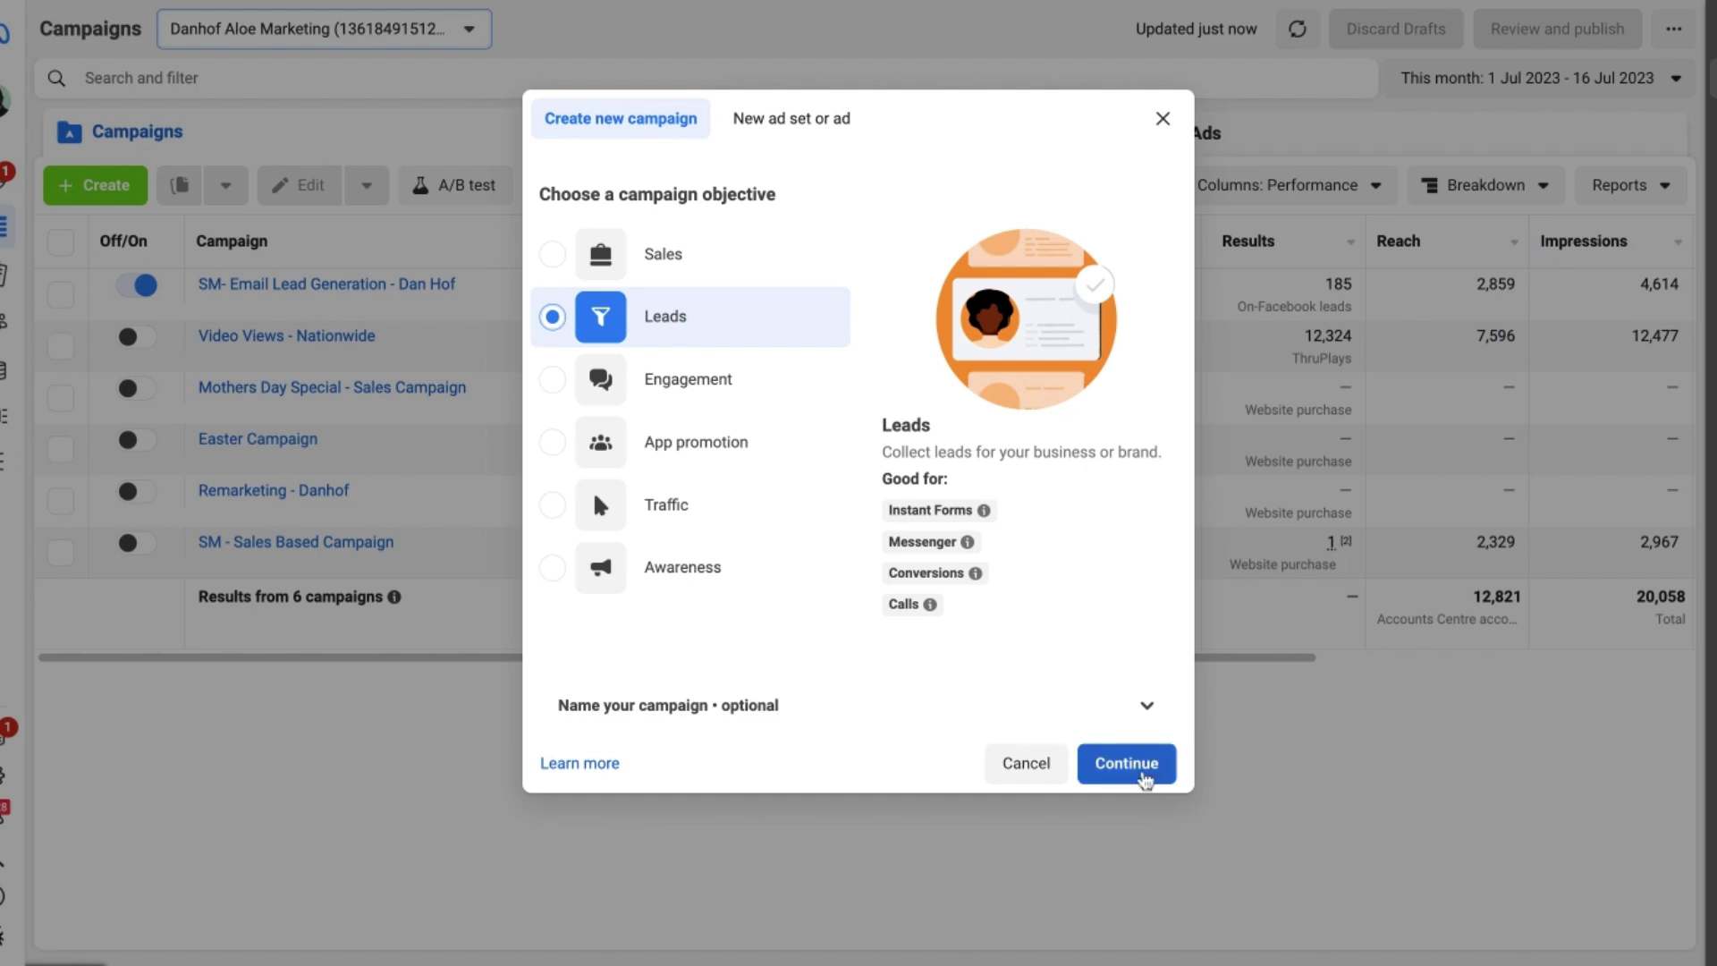
click(1139, 767)
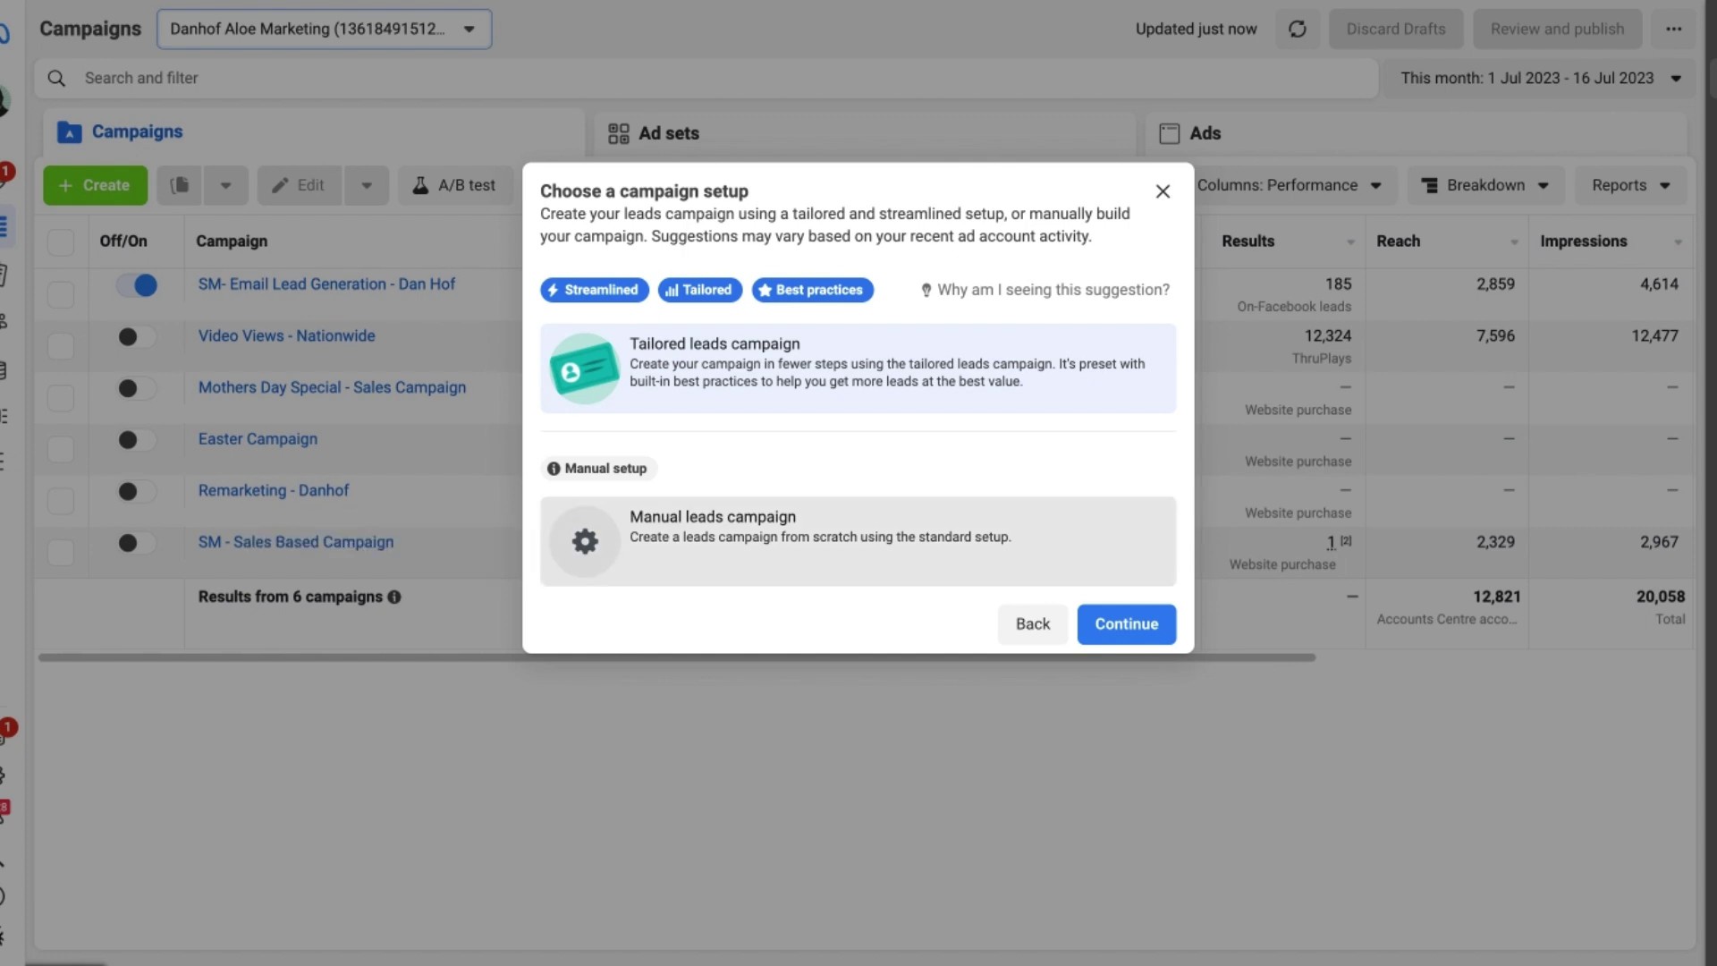
click(858, 541)
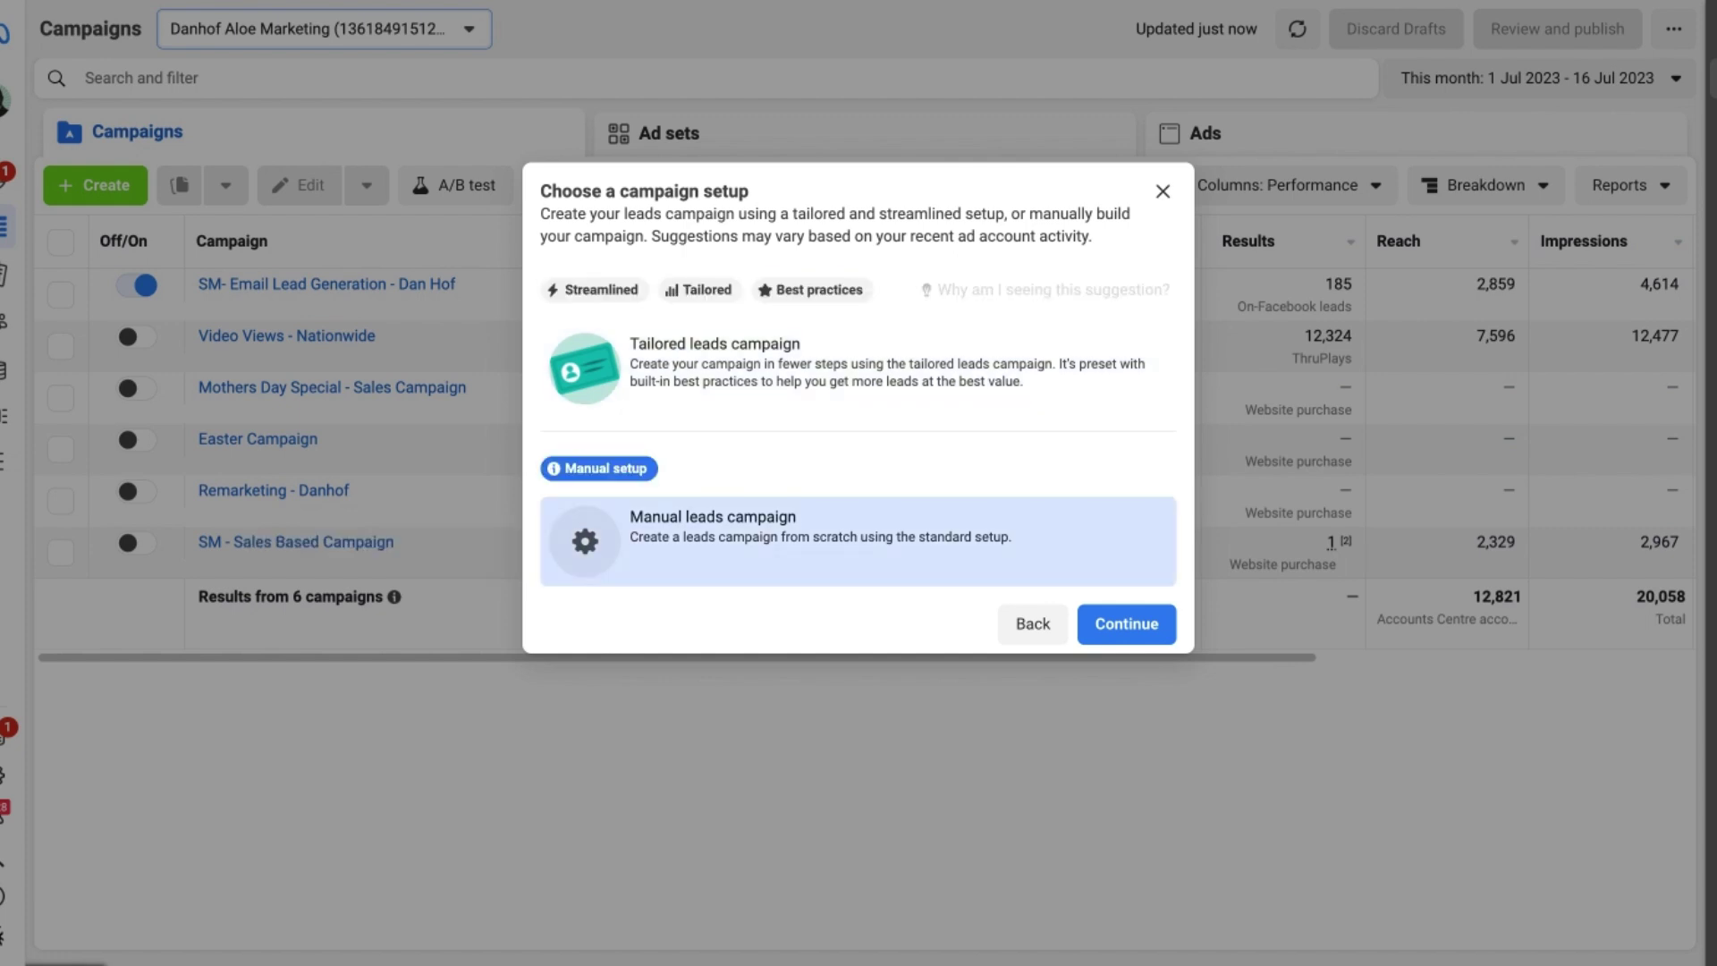
click(1118, 625)
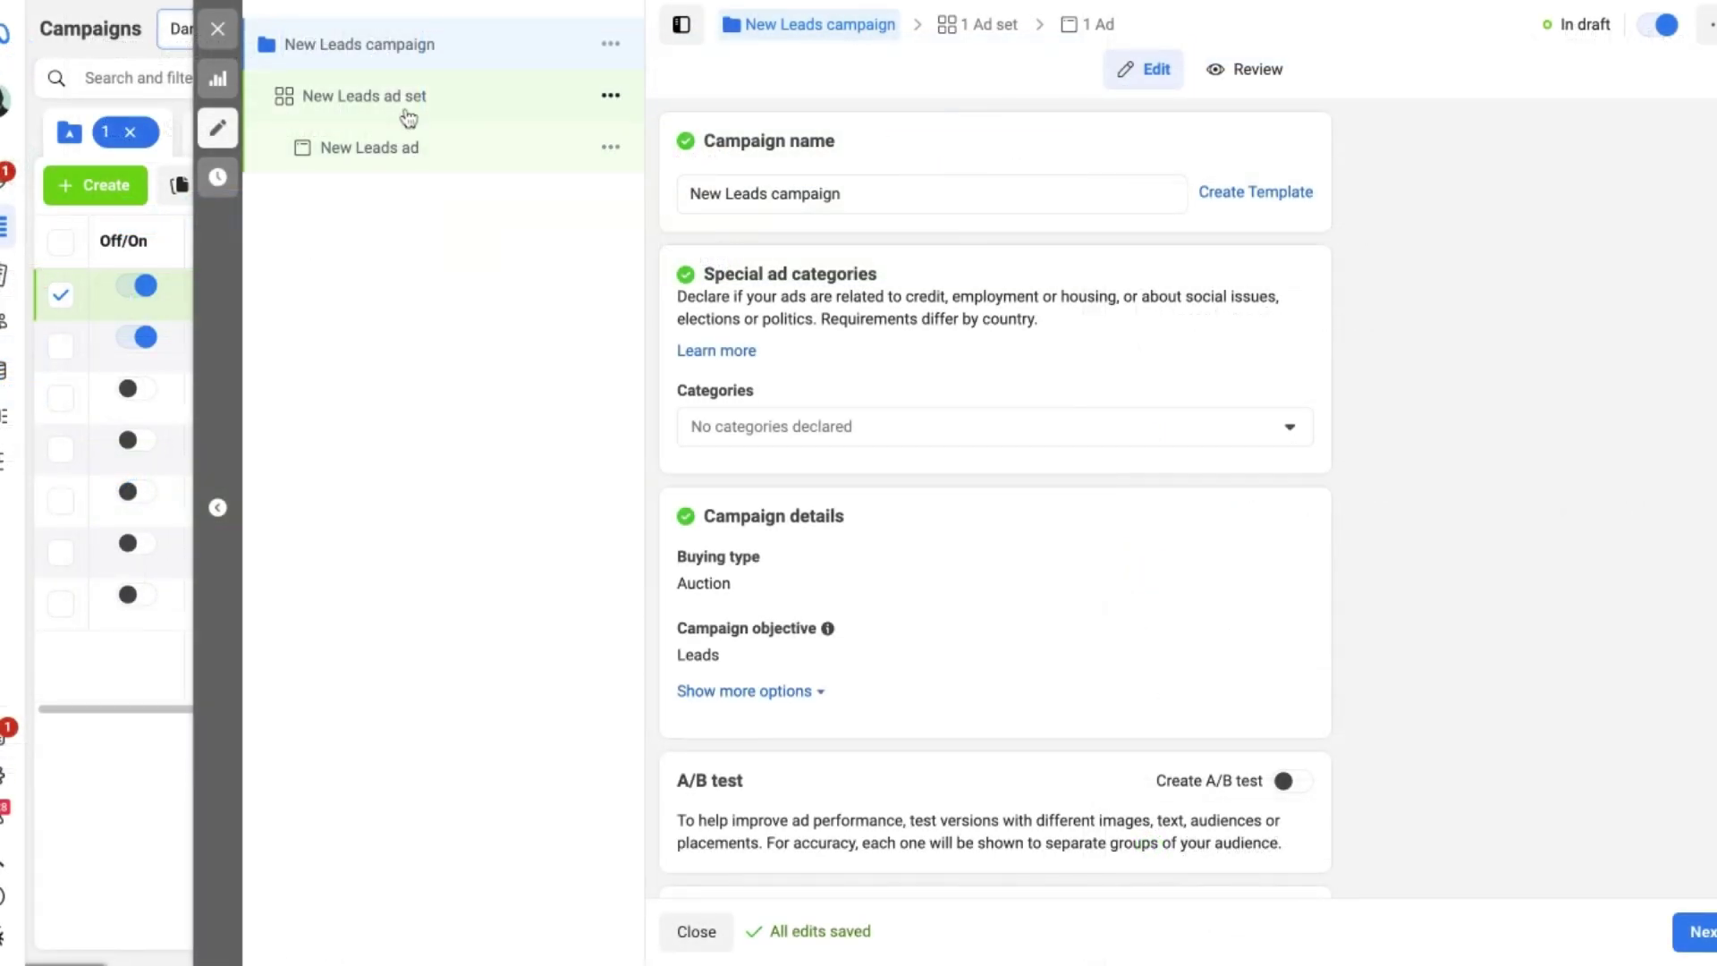
Set the New Leads ad set's conversion location to Instant Forms and review its settings.
click(405, 114)
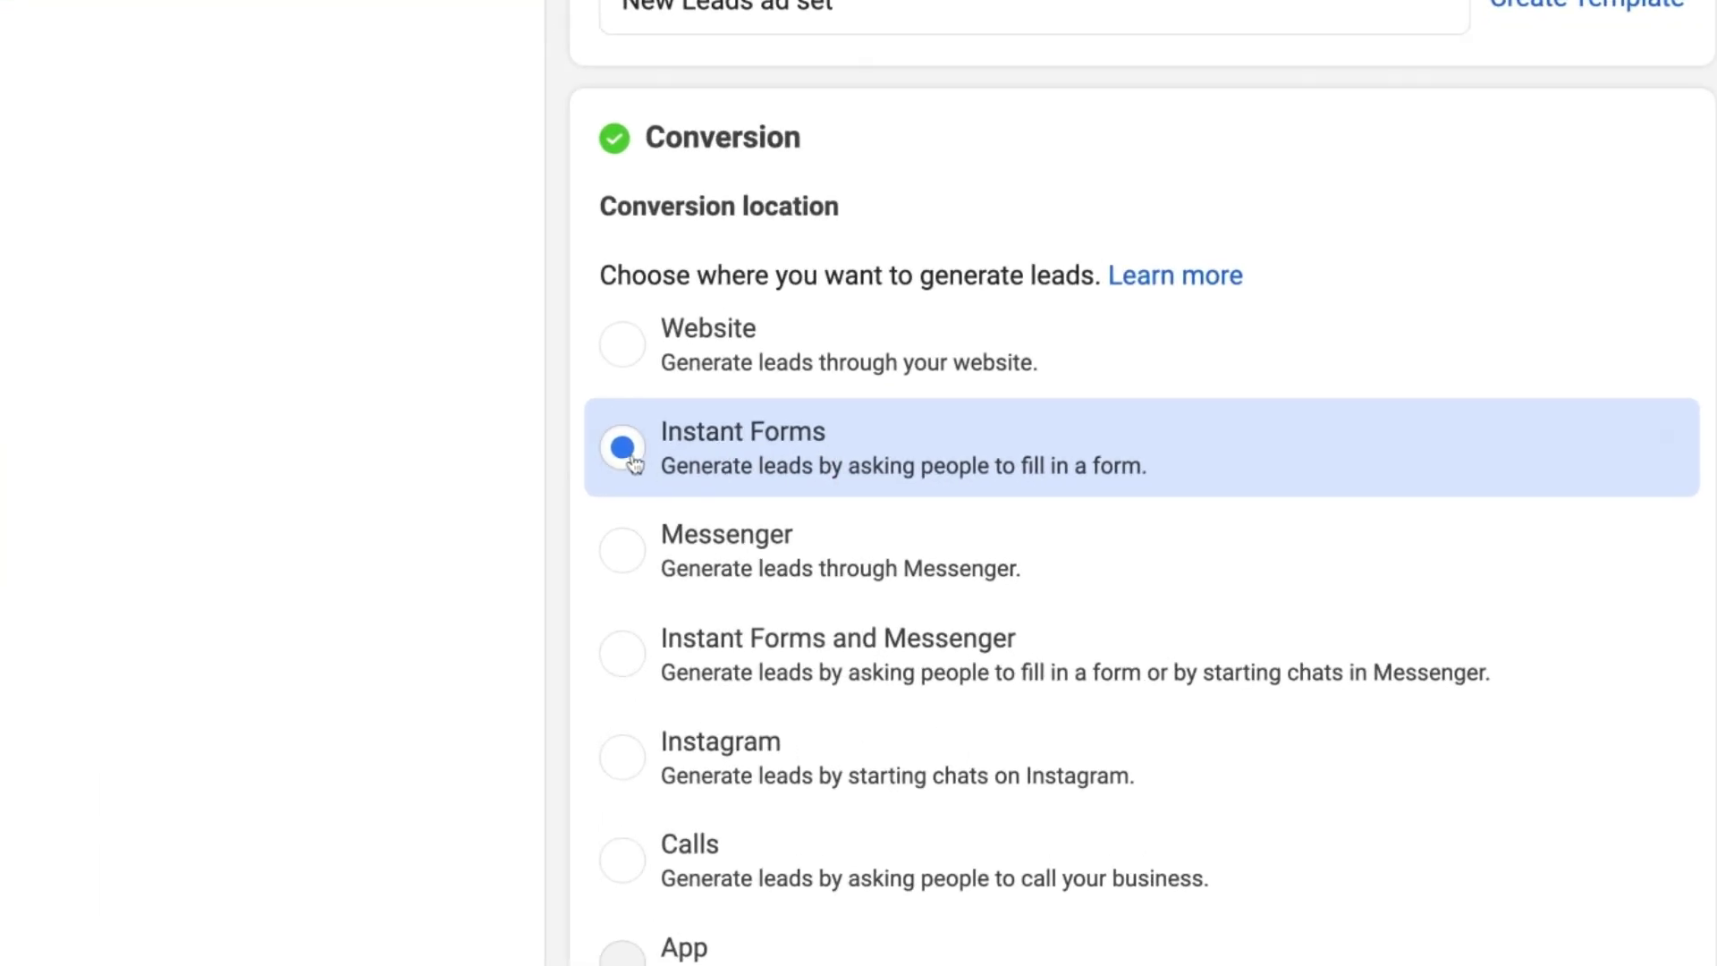
click(635, 462)
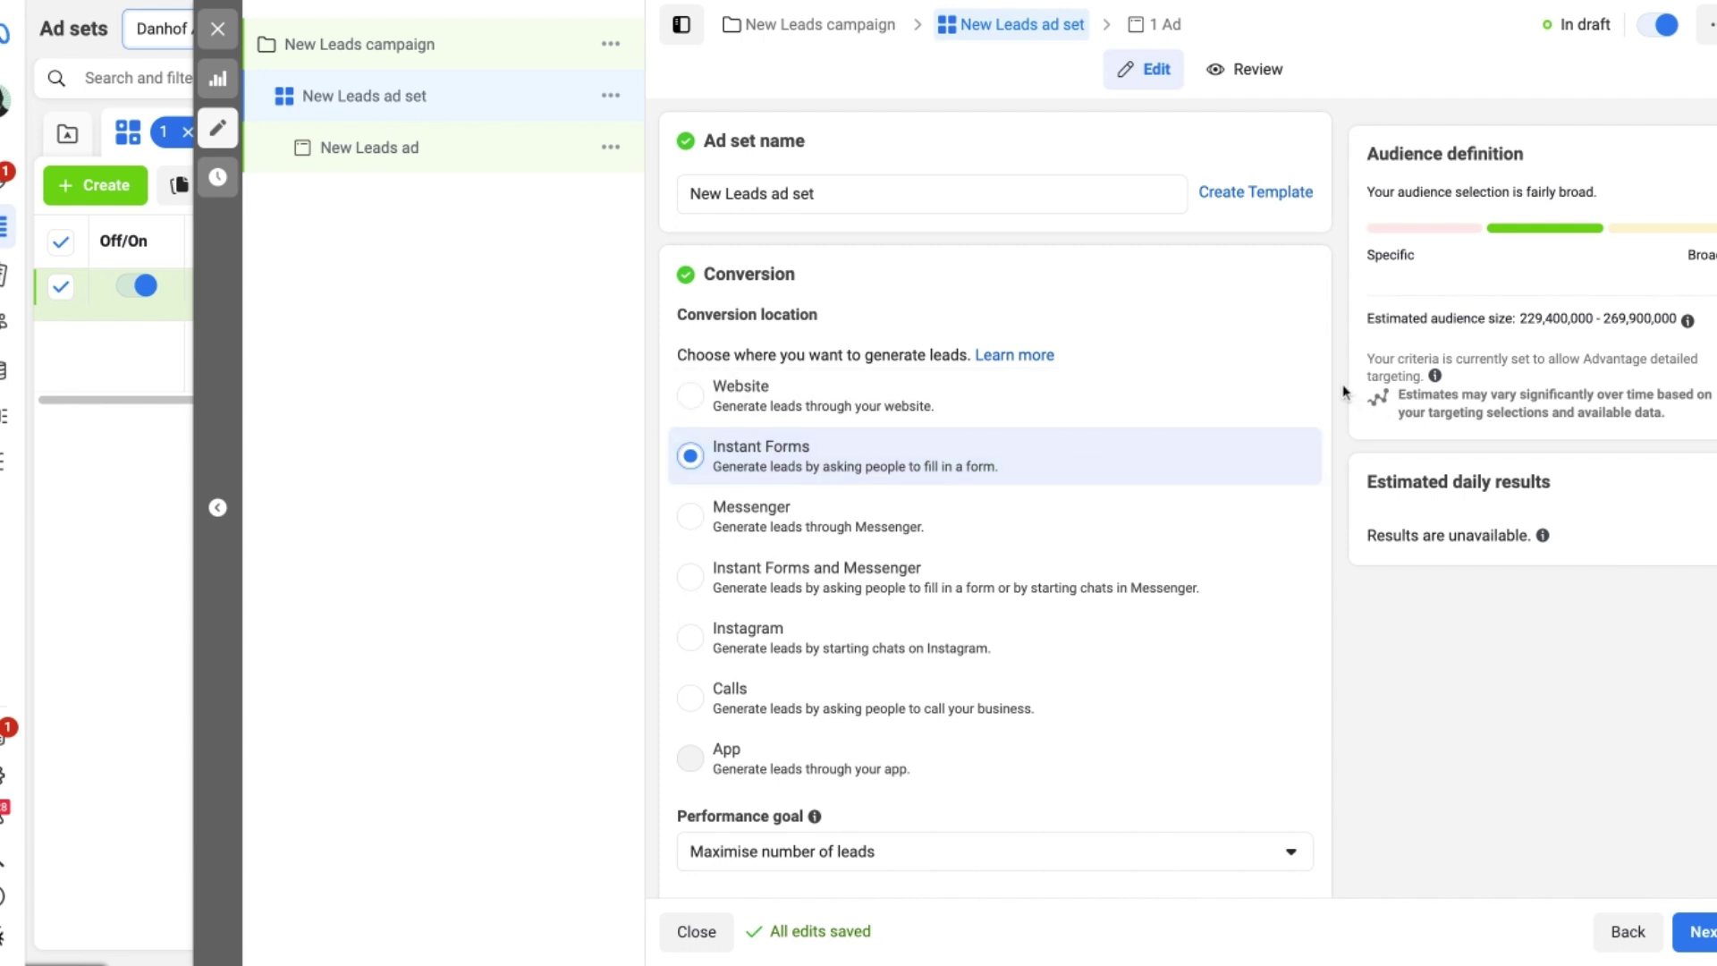
scroll(1344, 391, down, 5)
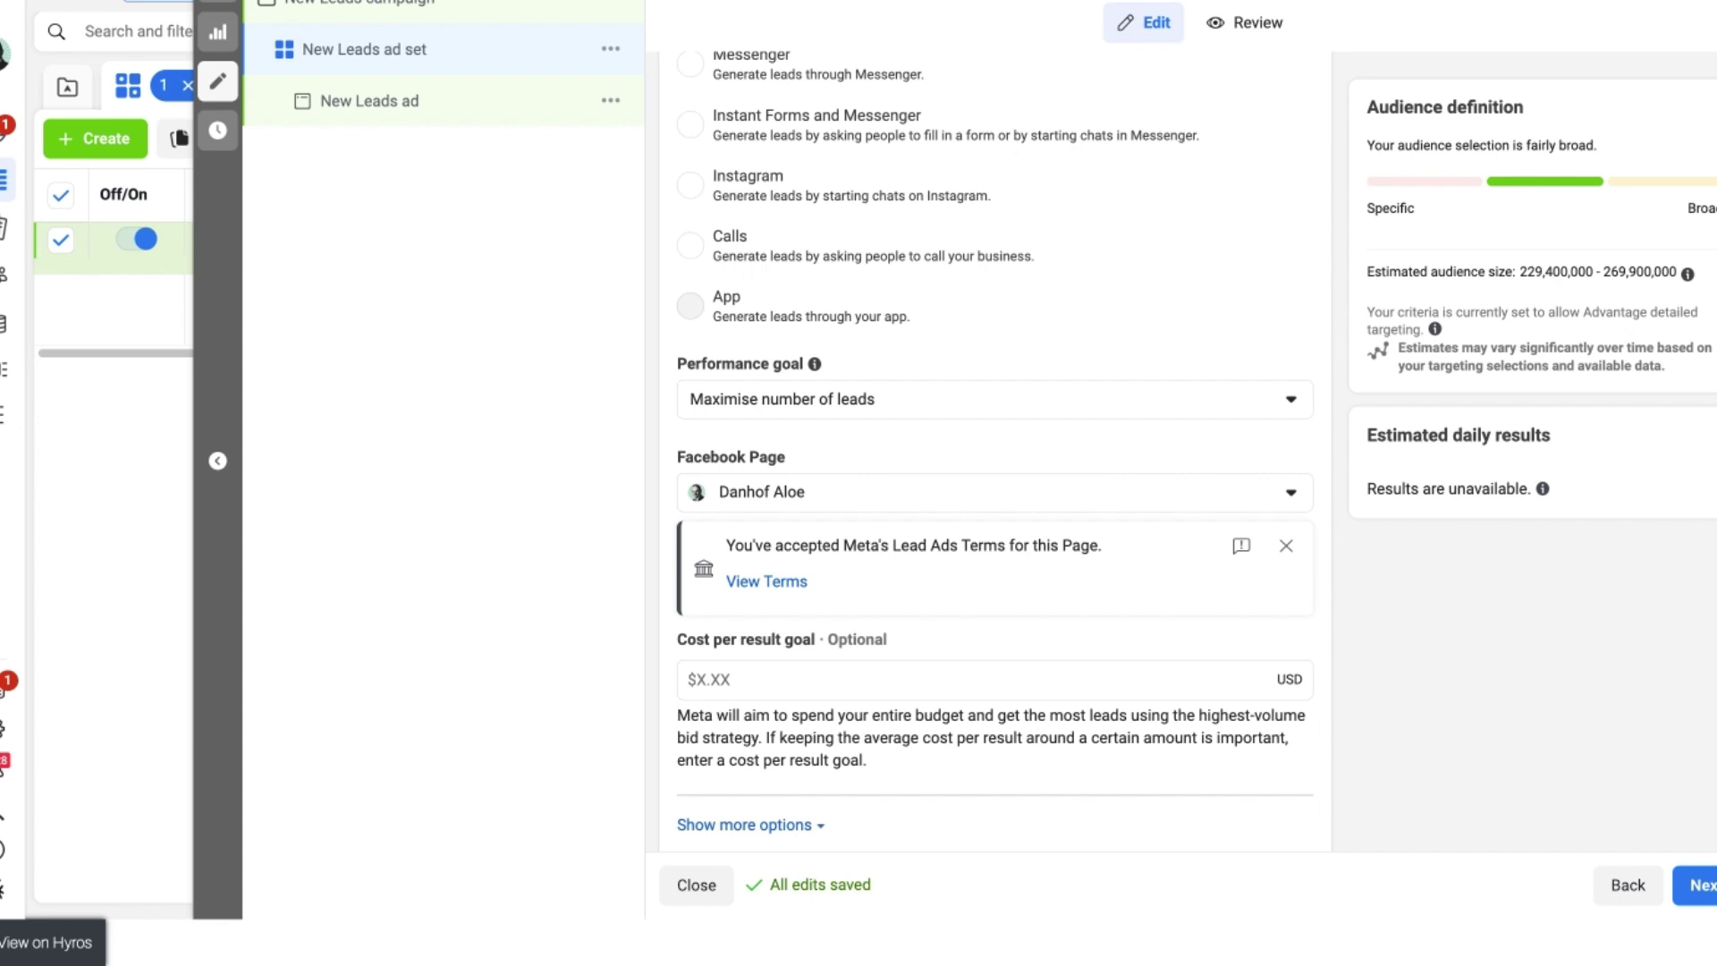
scroll(996, 447, up, 5)
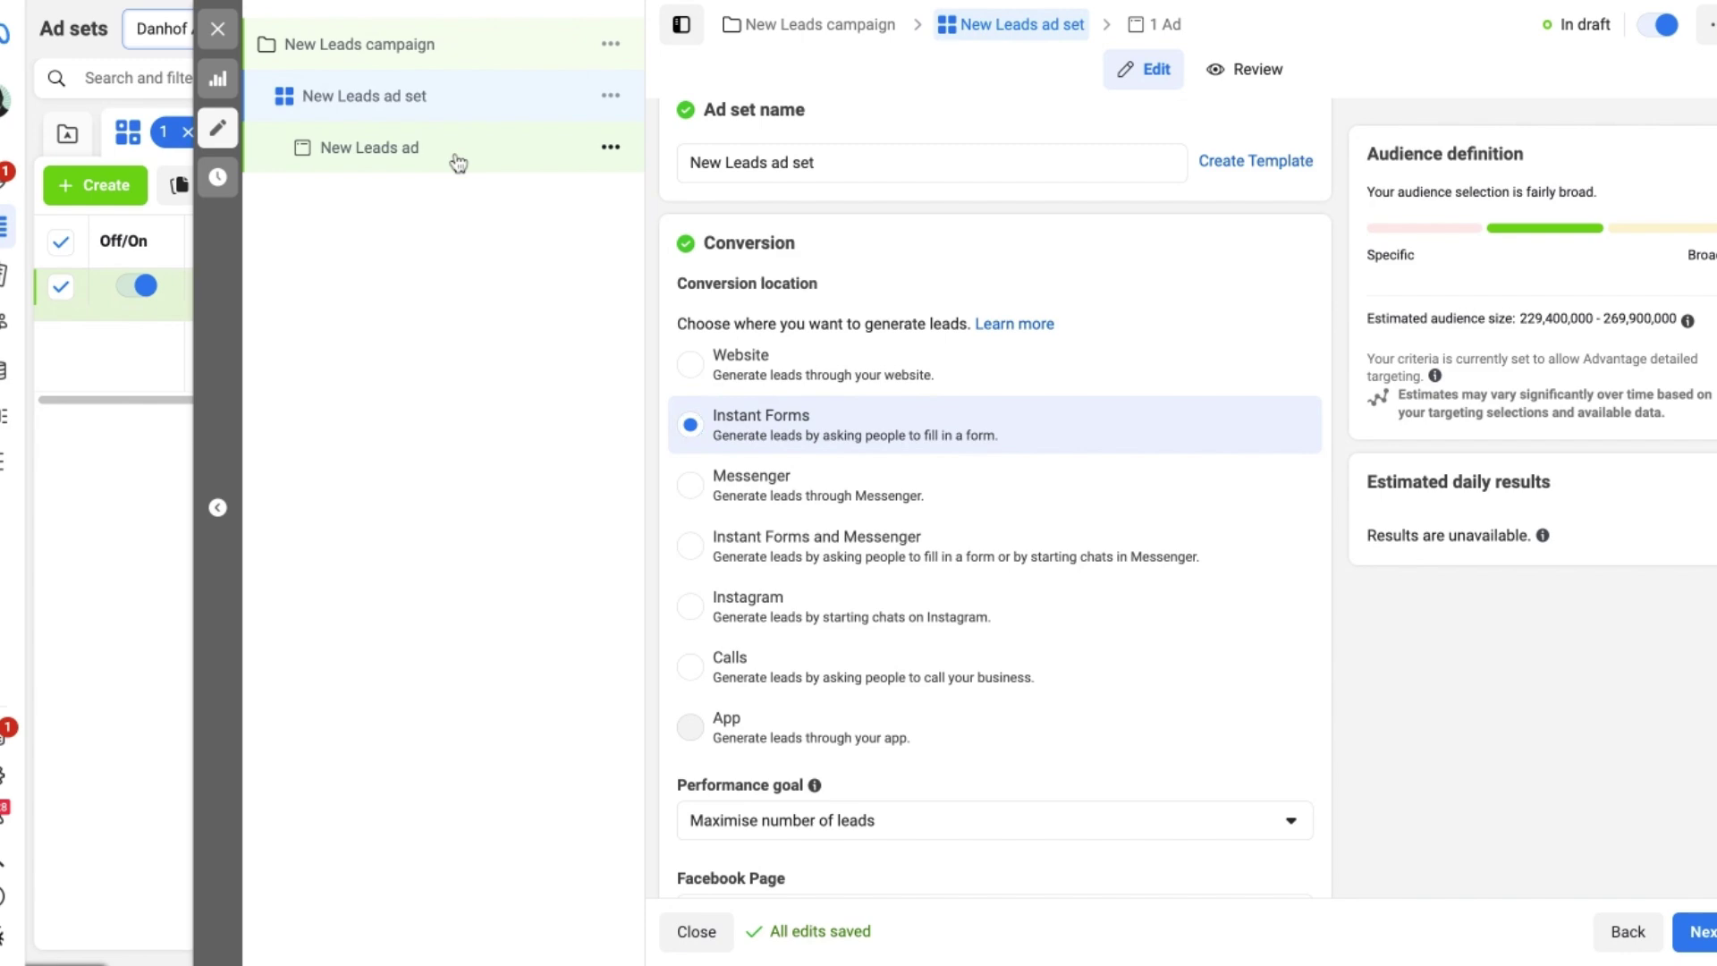
Open the New Leads ad and scroll down to its Ad creative Media section.
click(456, 160)
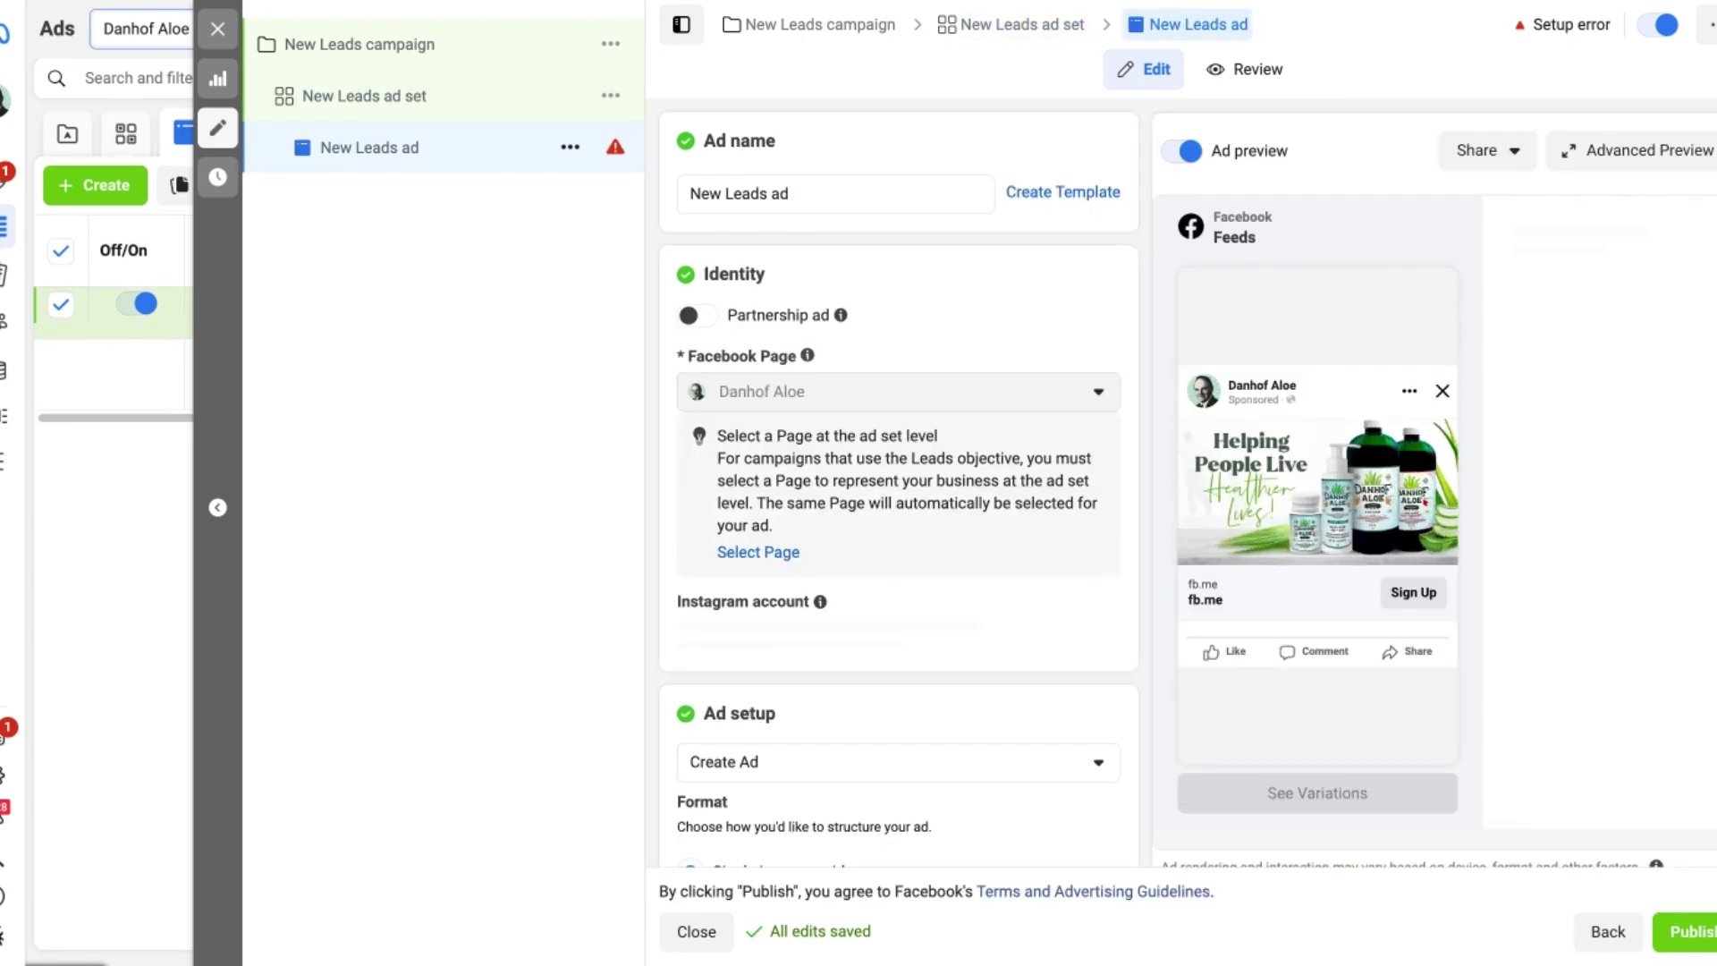
scroll(904, 169, down, 8)
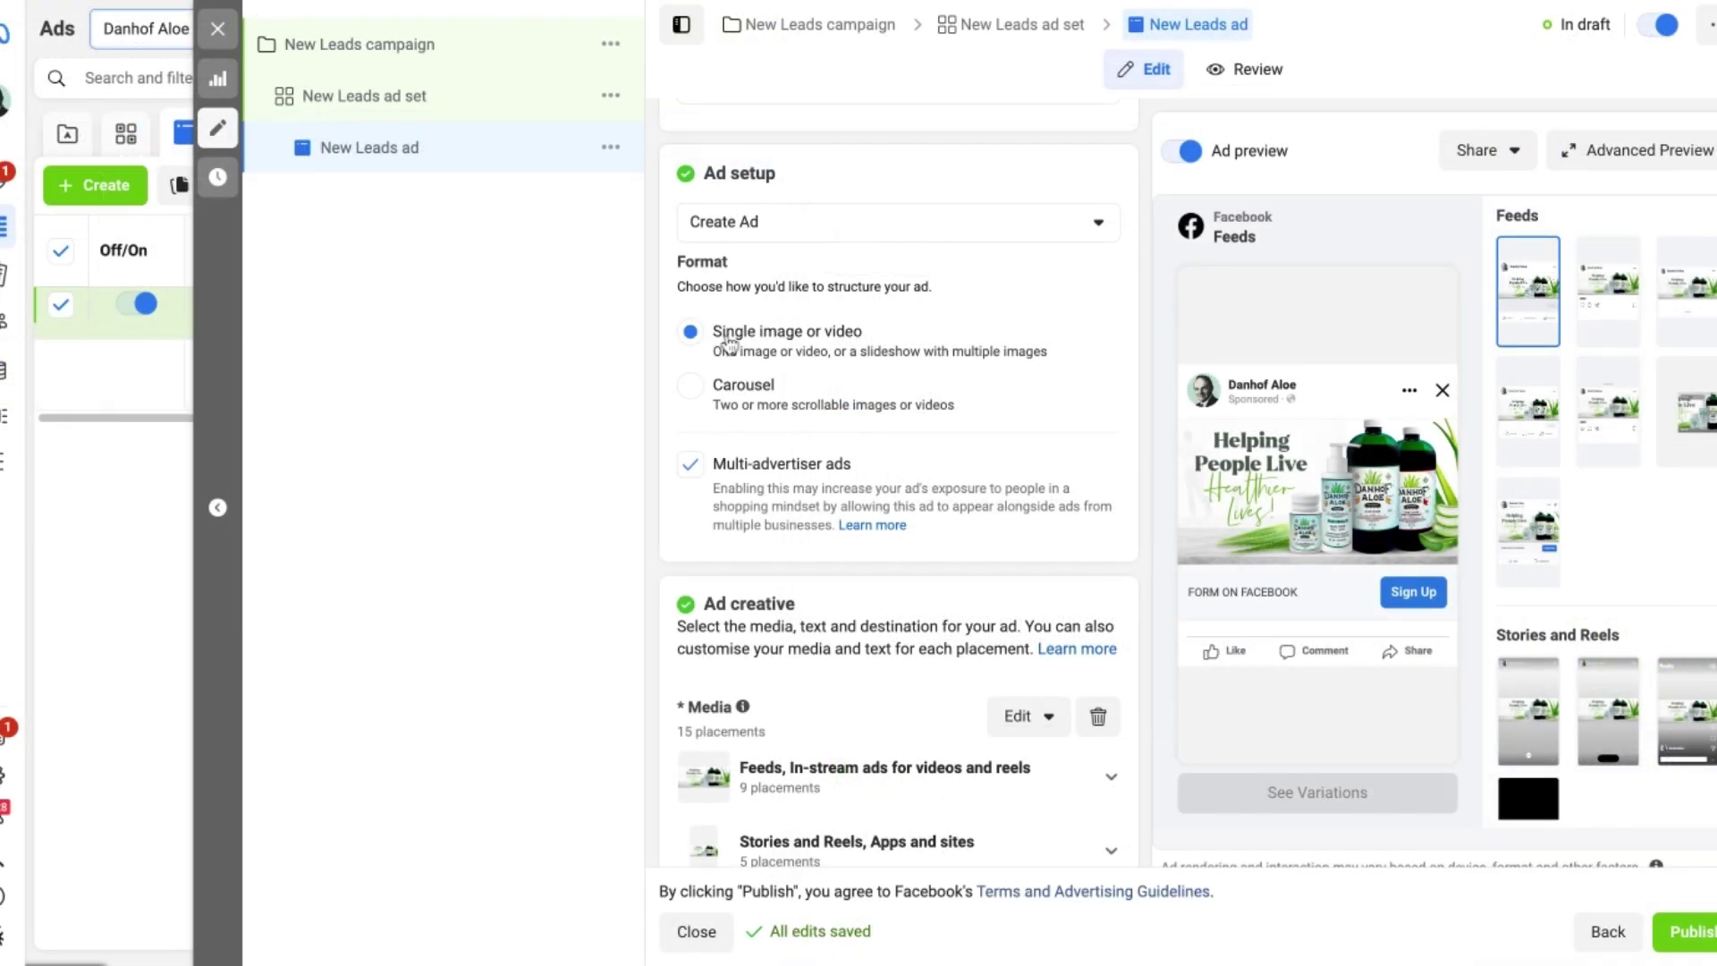
scroll(1059, 368, down, 2)
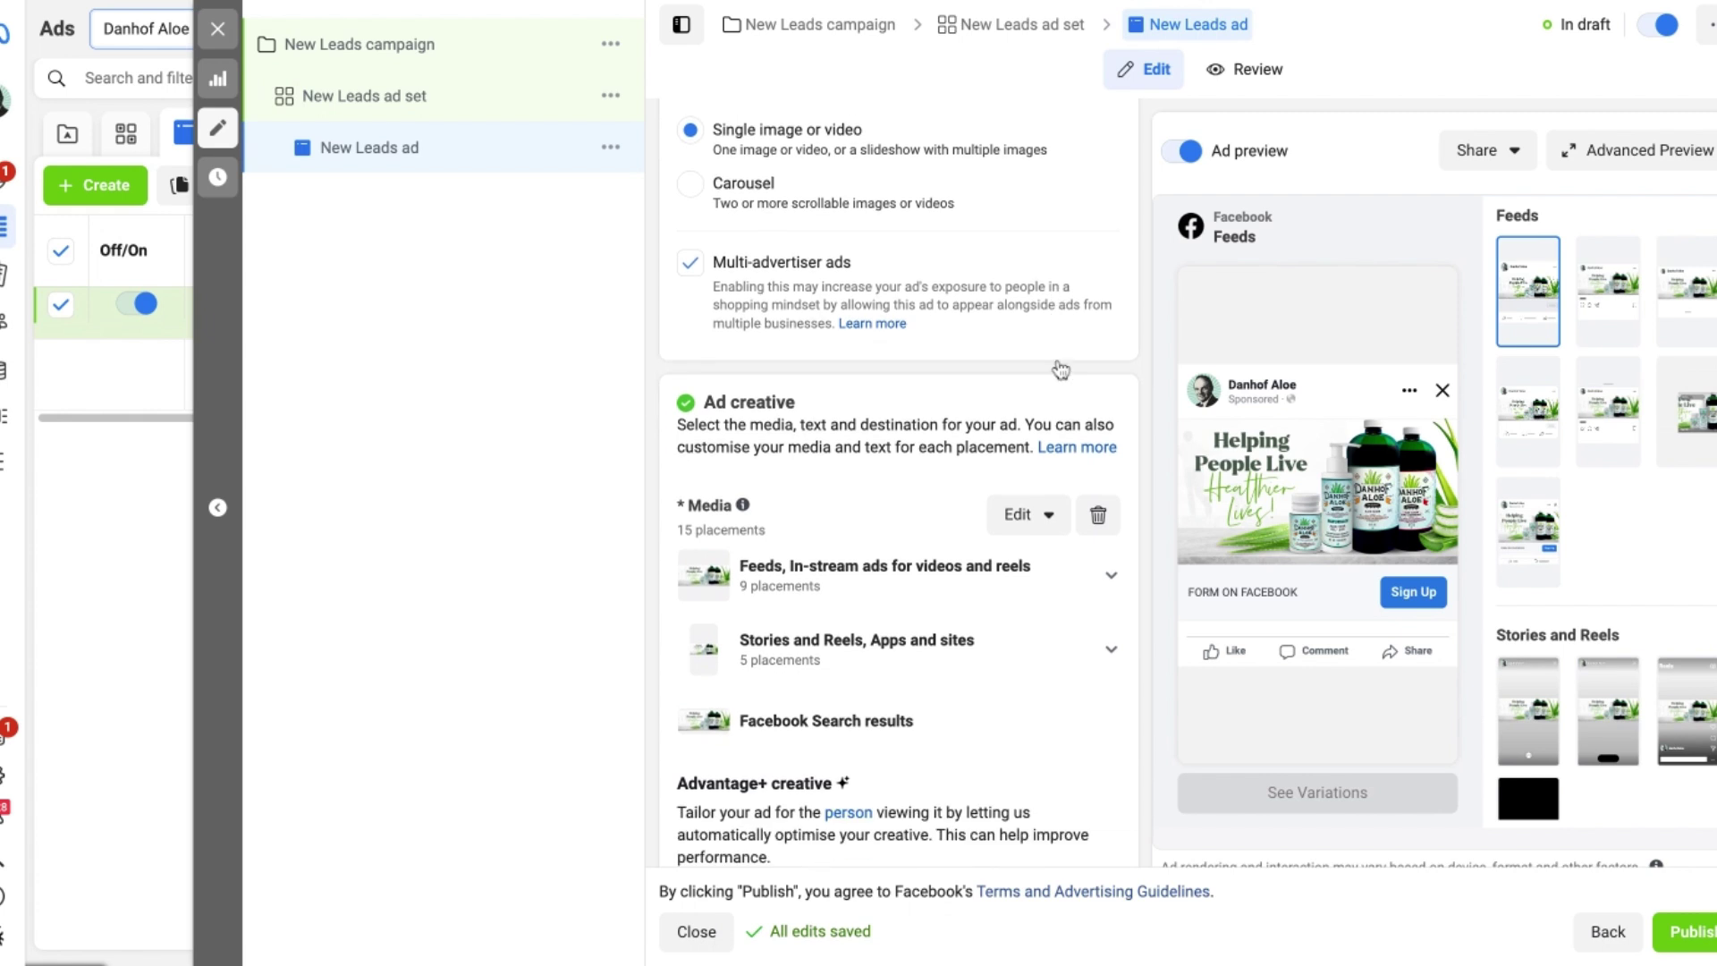
scroll(1060, 369, down, 1)
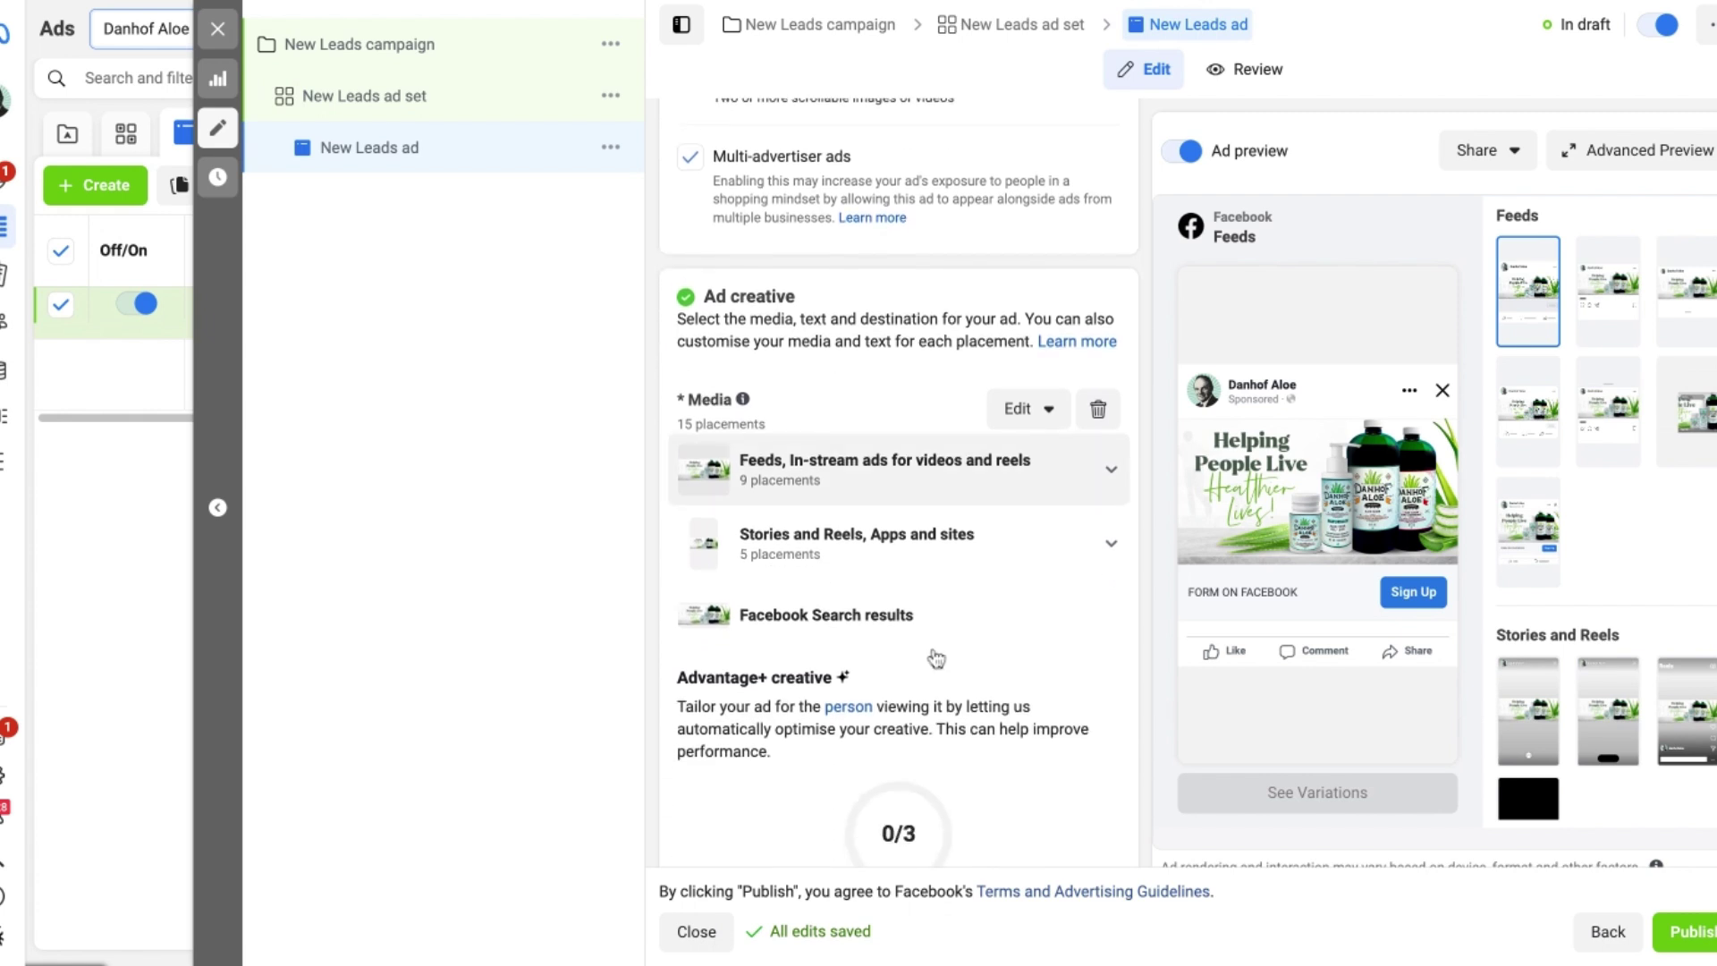
scroll(961, 540, down, 1)
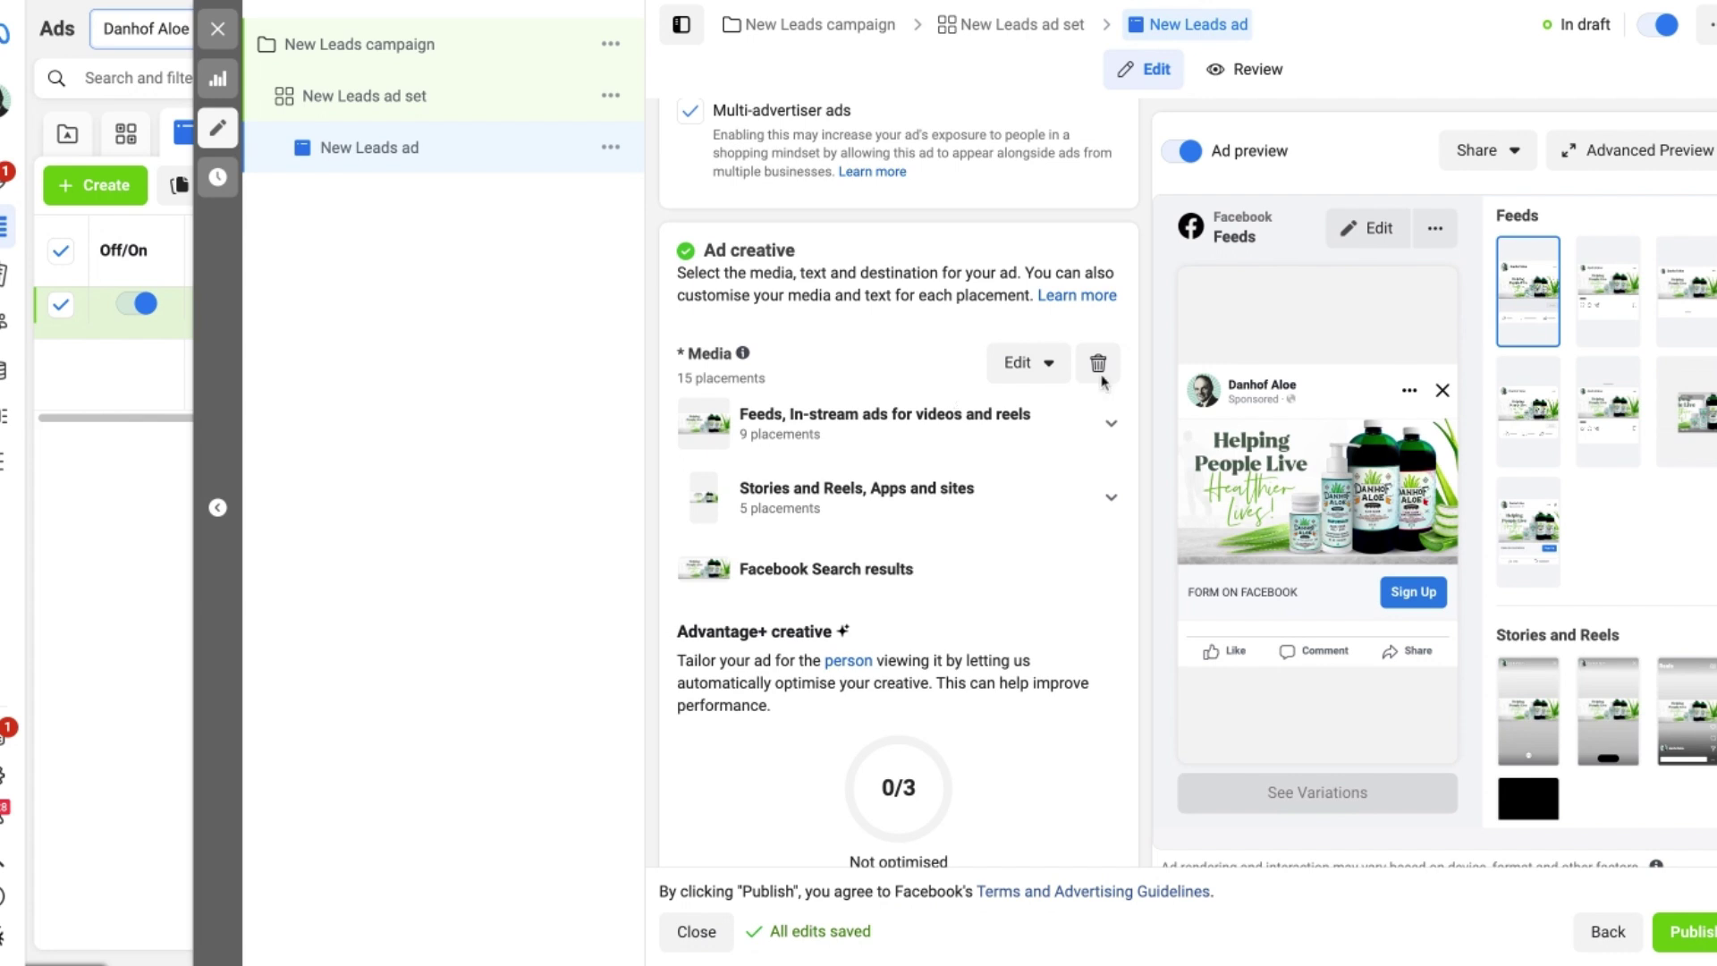
Remove all existing ad media and pick the untitled 2048 × 2048 aloe bottle image.
click(663, 181)
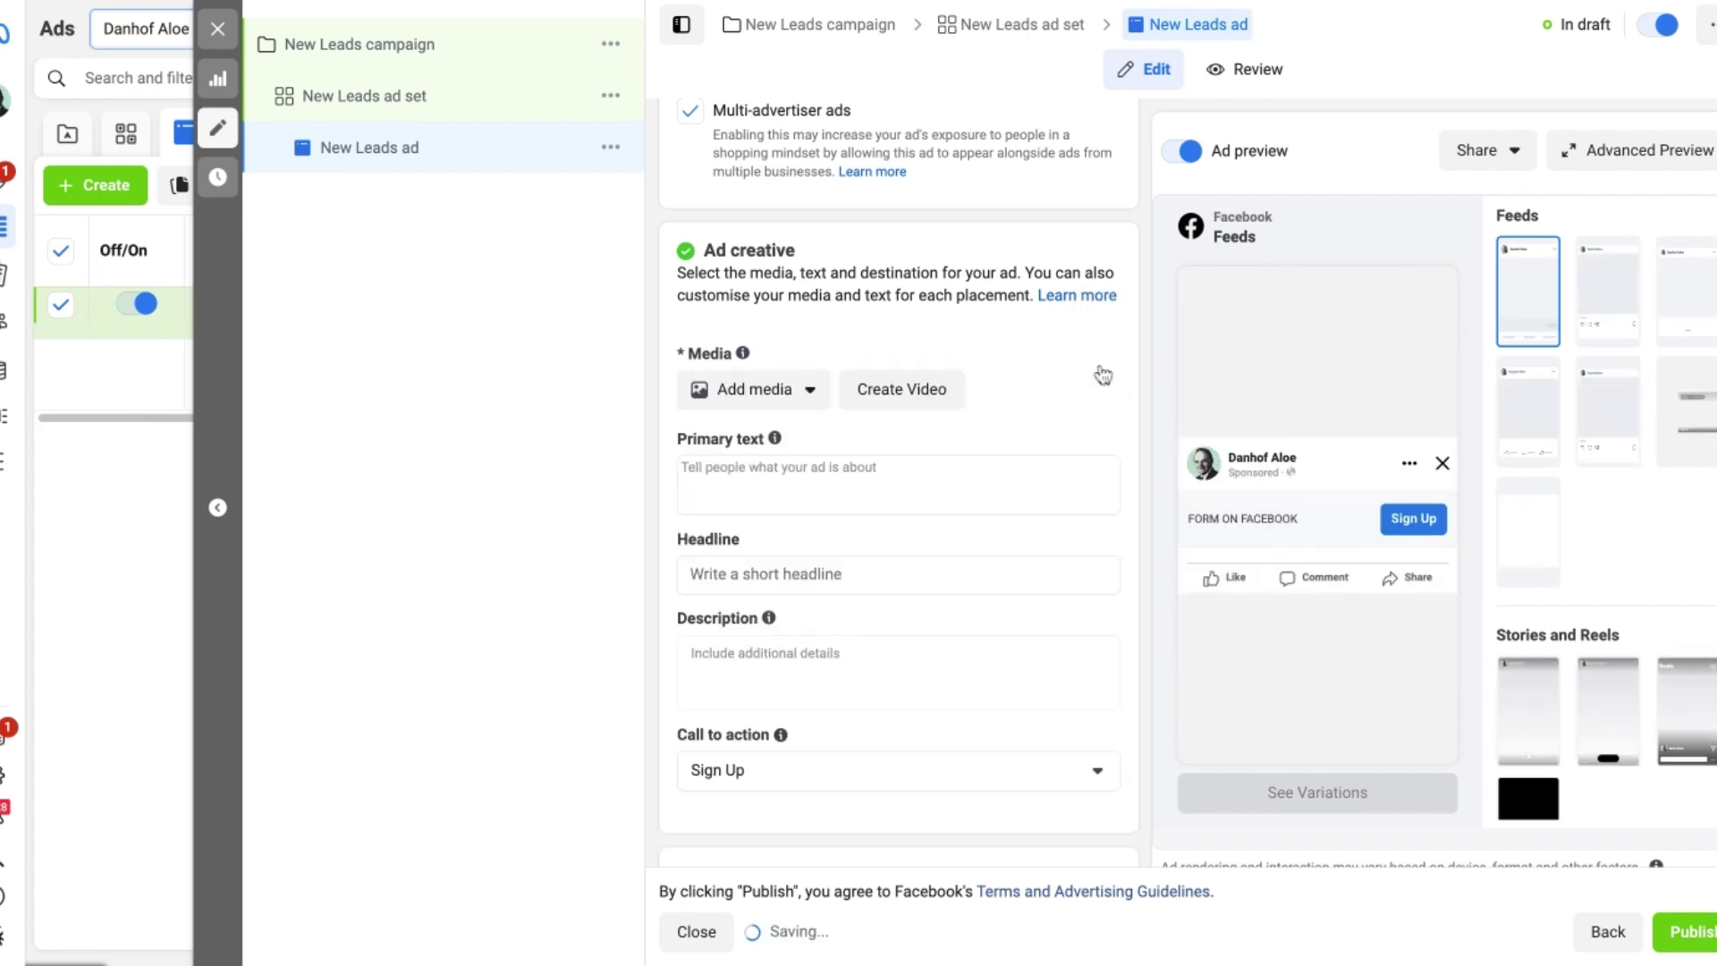
click(793, 397)
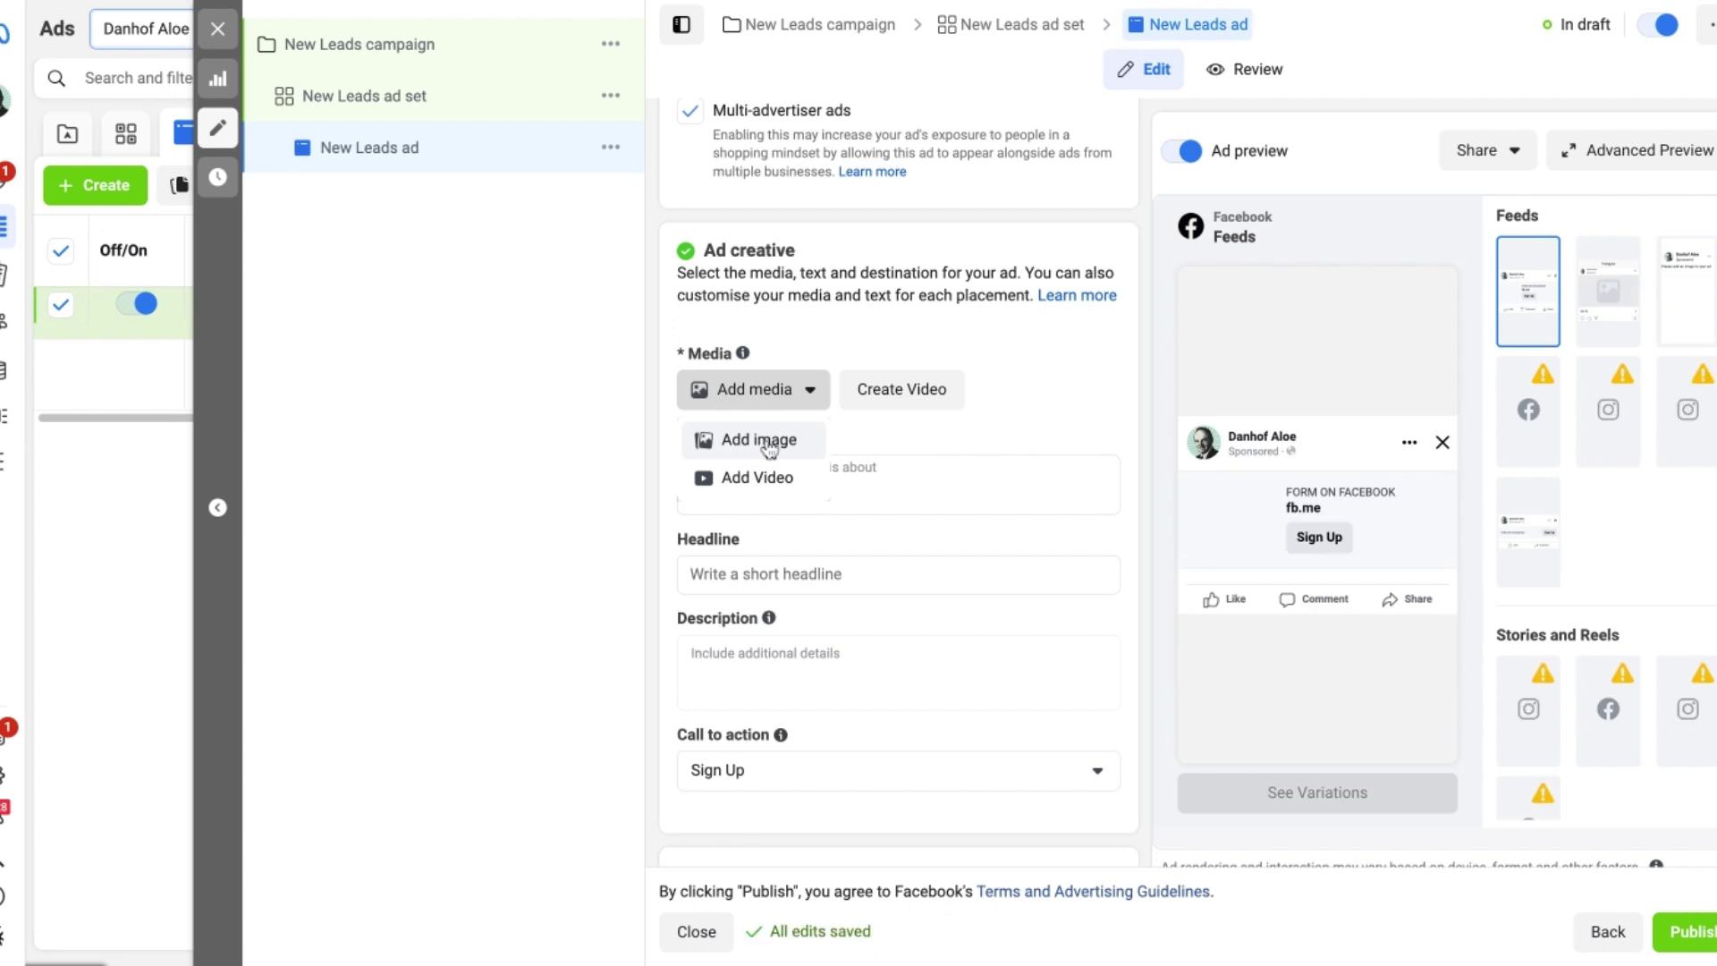
click(769, 443)
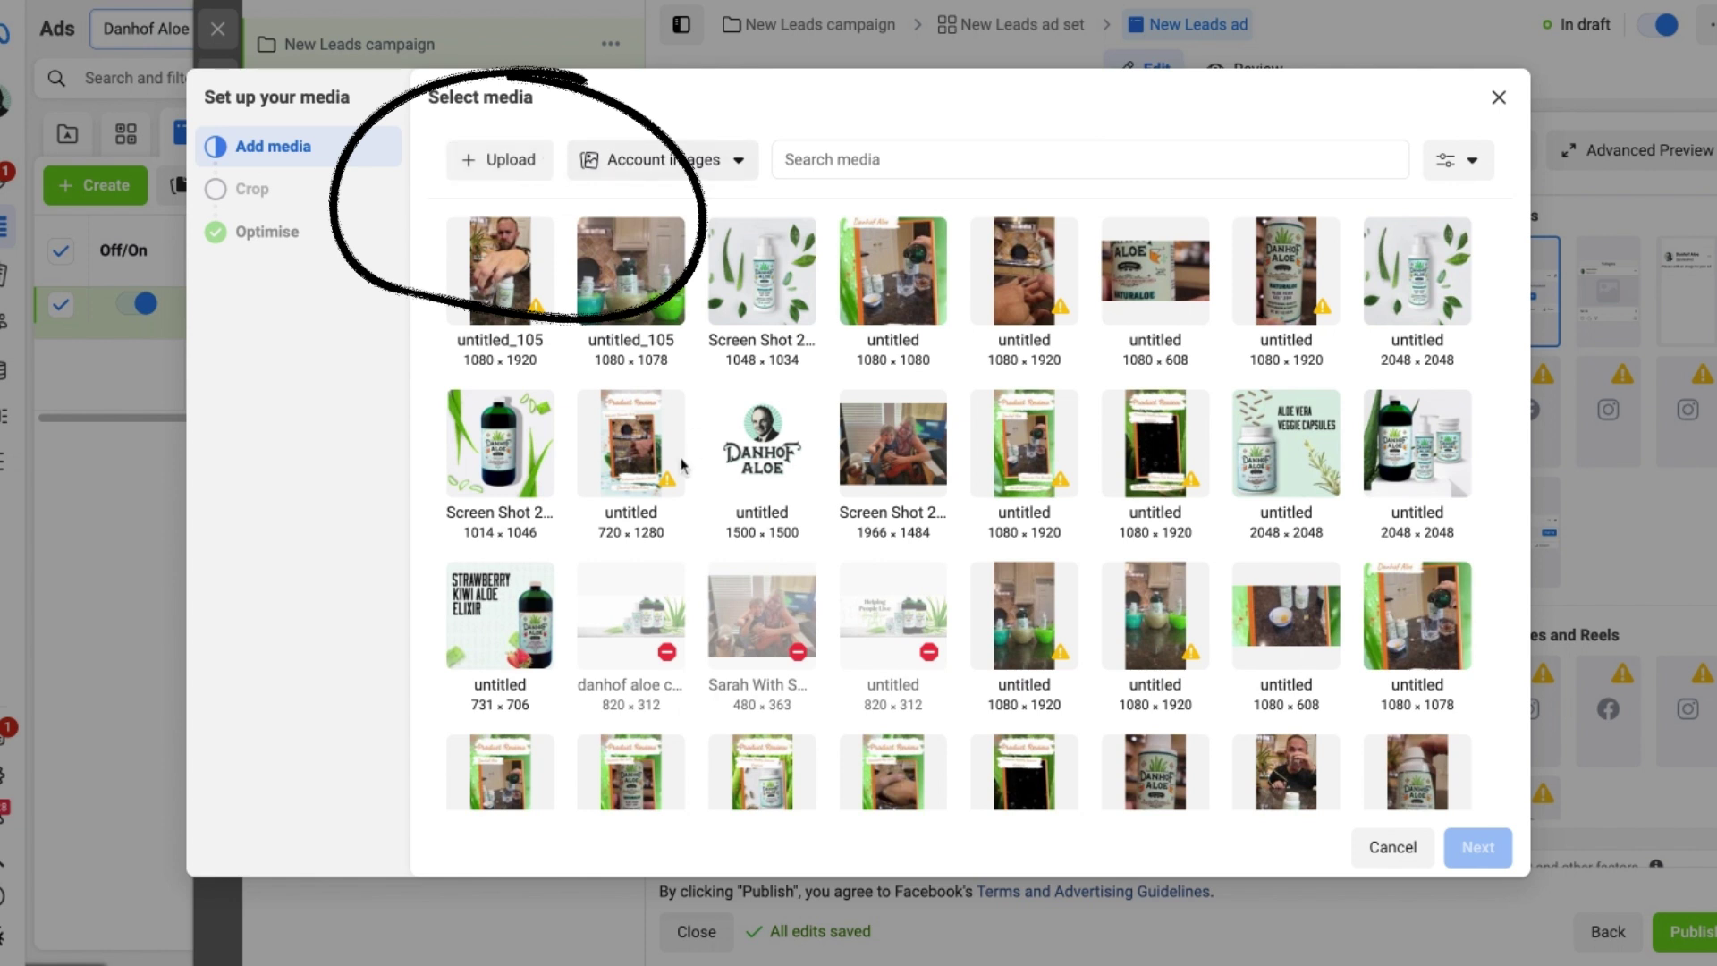
click(1418, 271)
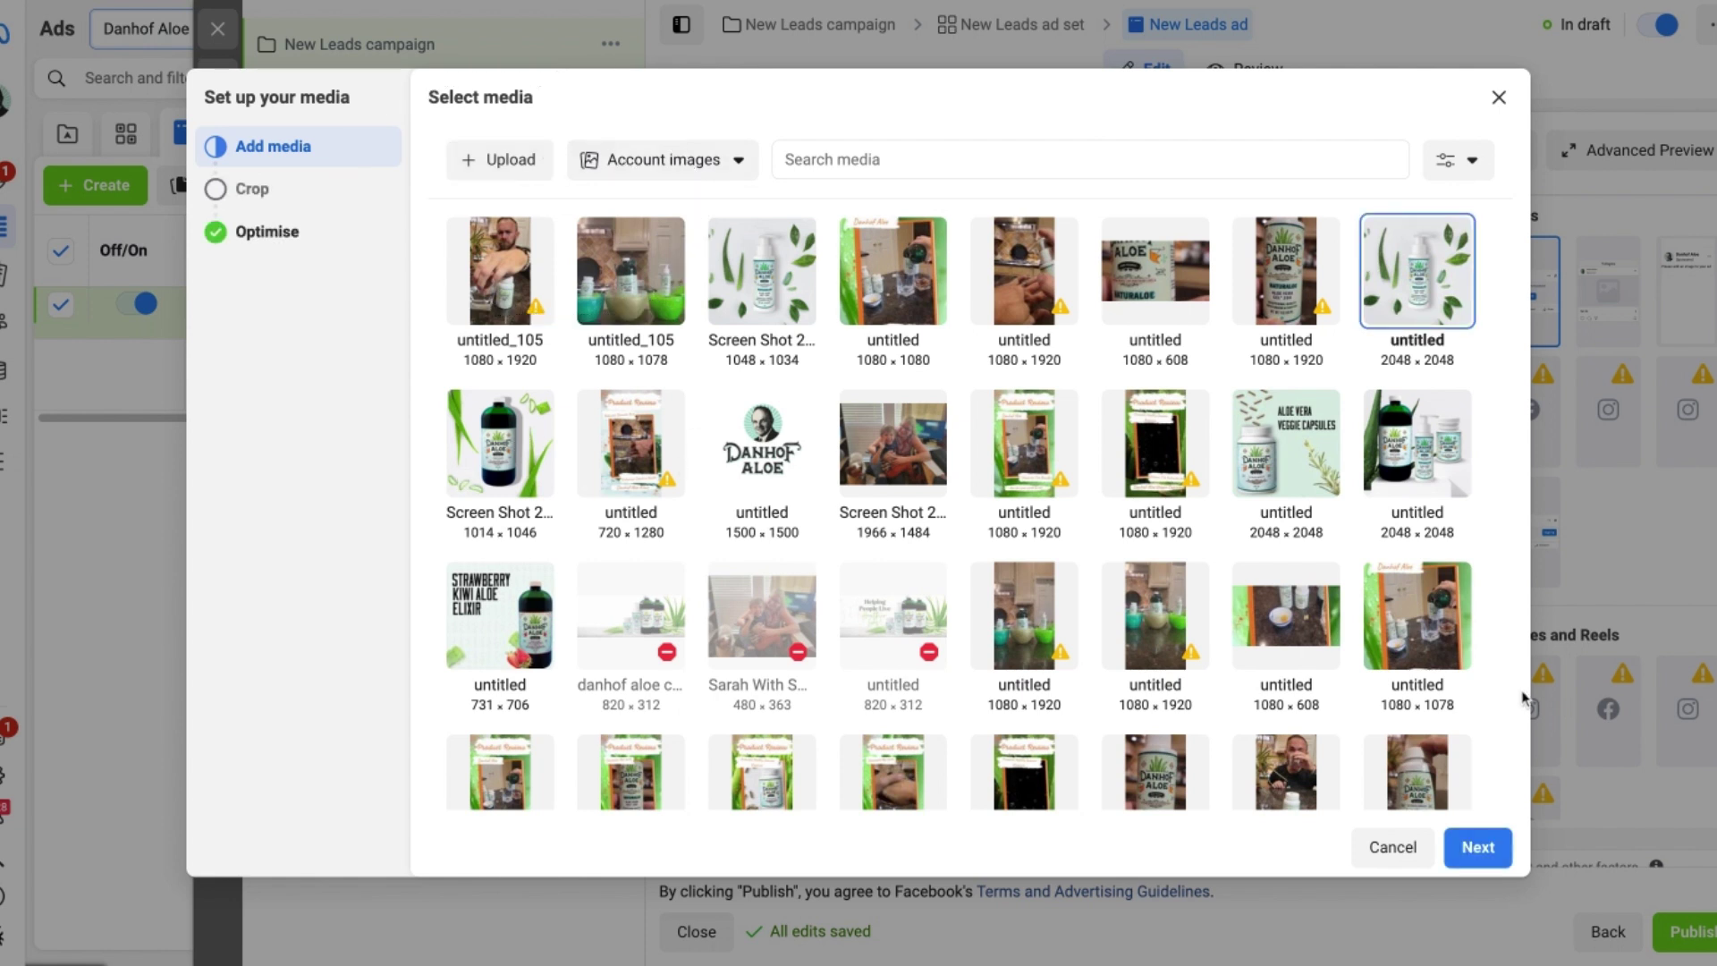
Crop the image 9:16 for Stories and Reels, 1.91:1 for search results, and turn music off.
click(1477, 847)
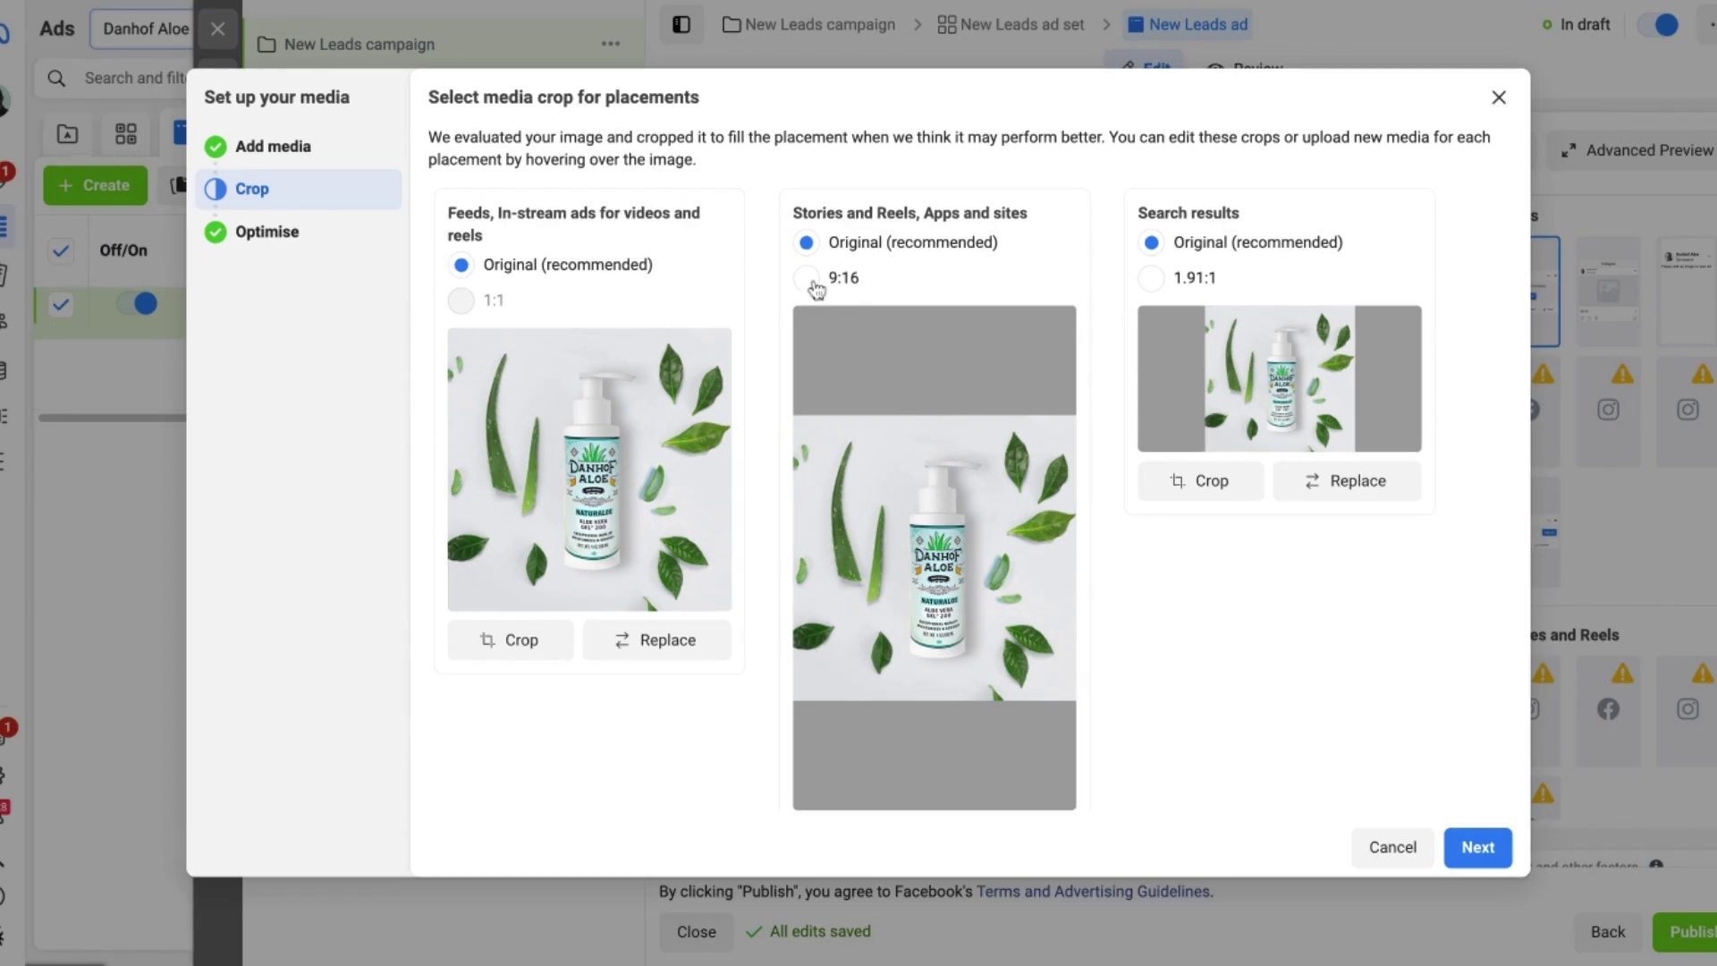
click(812, 284)
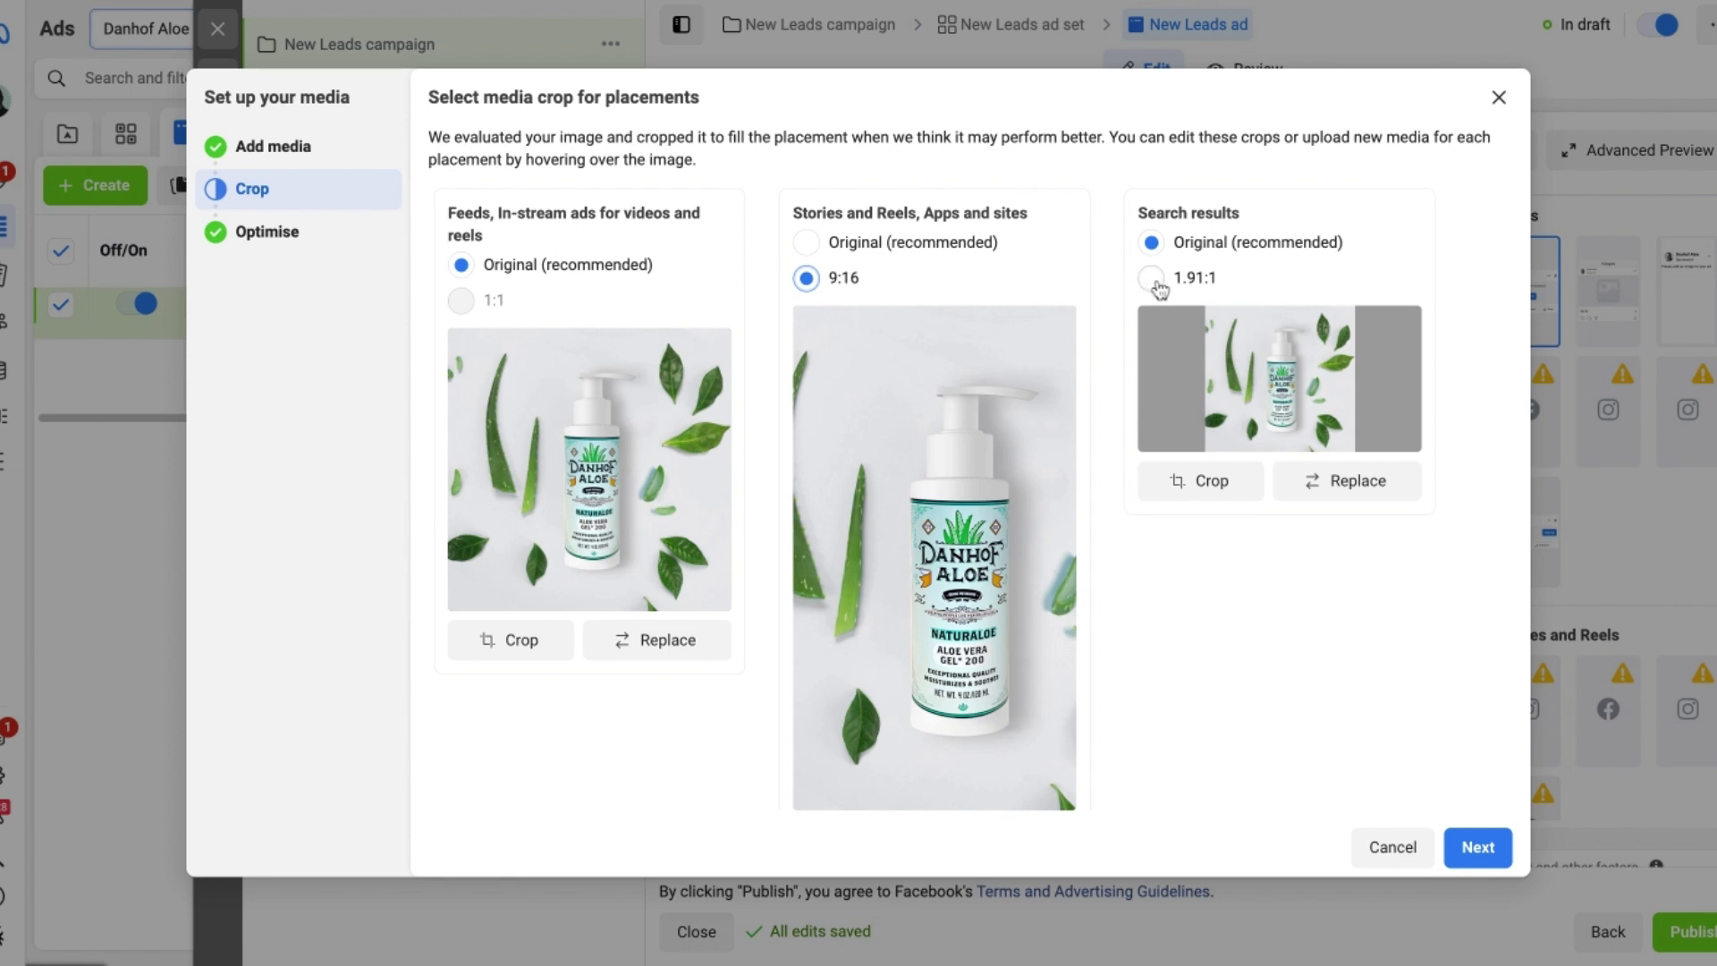
click(1154, 279)
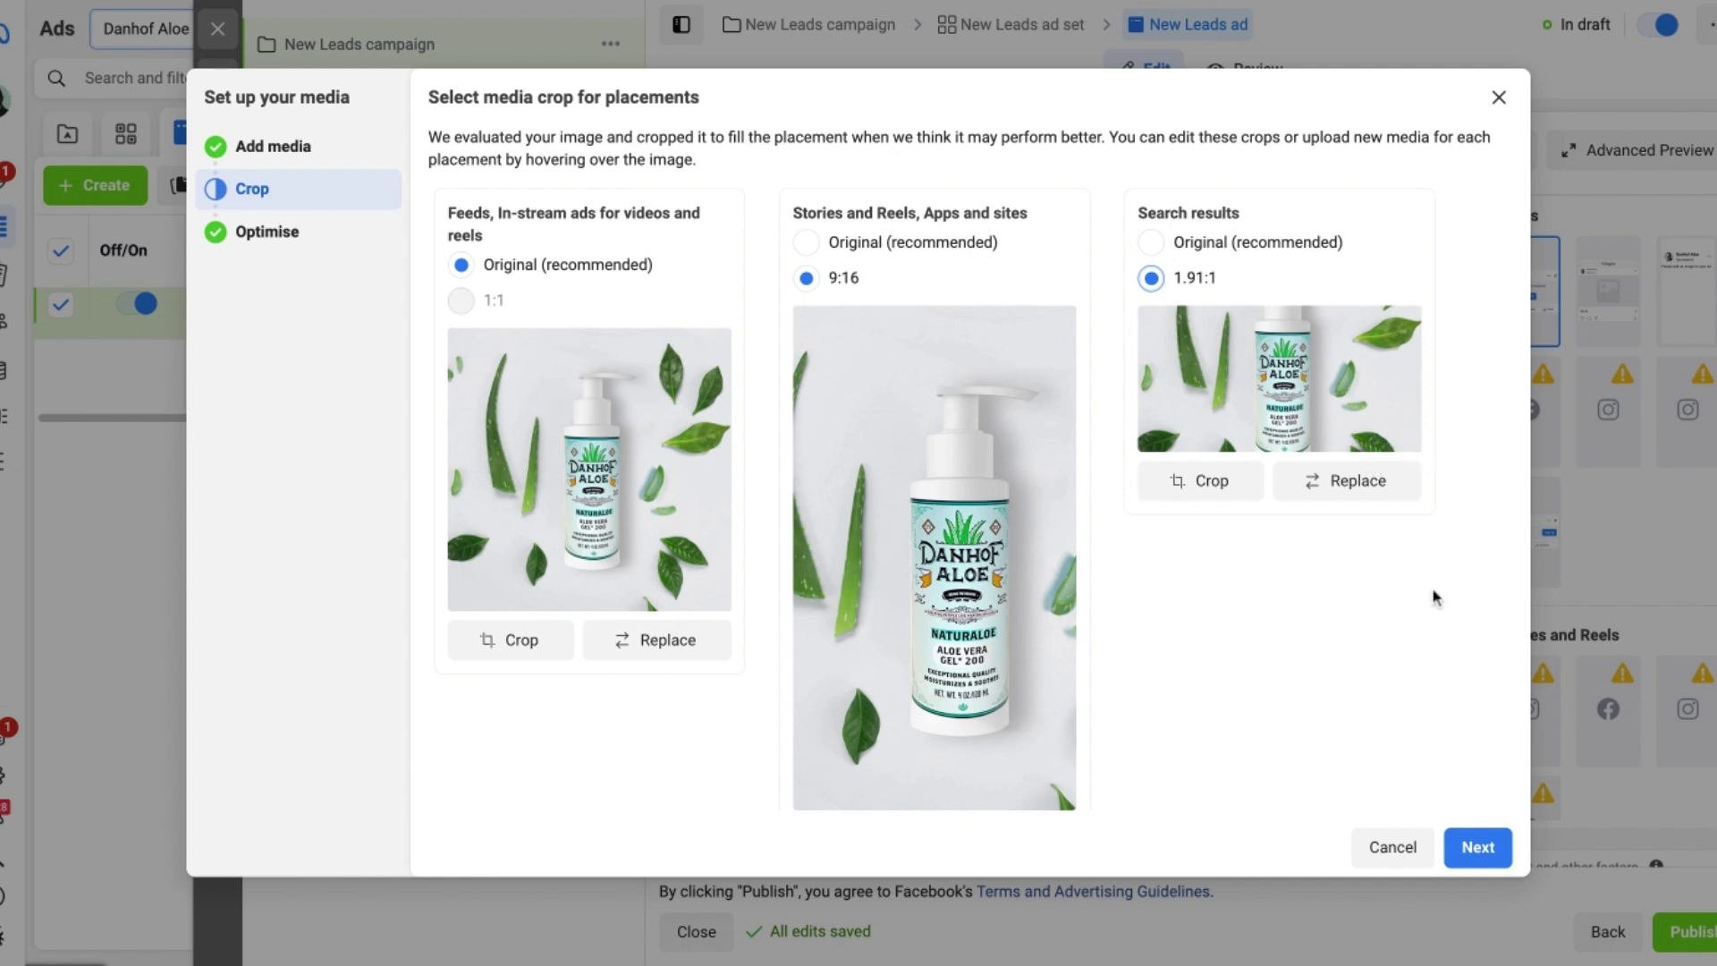
click(1471, 851)
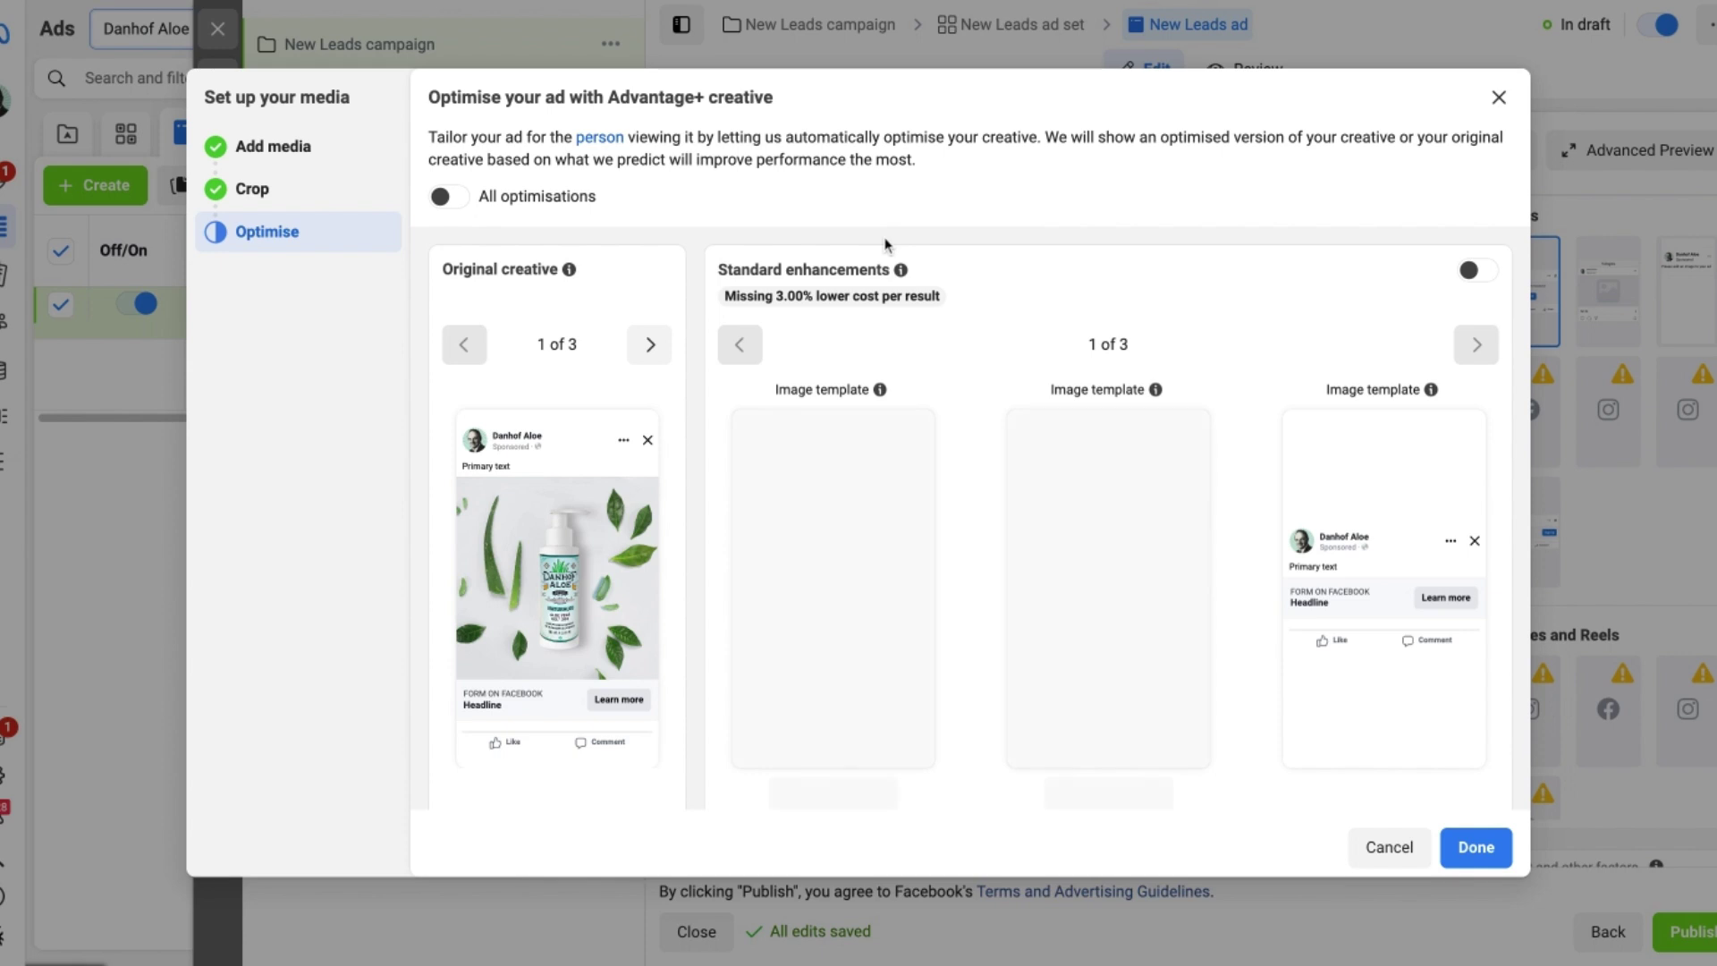
scroll(894, 250, down, 7)
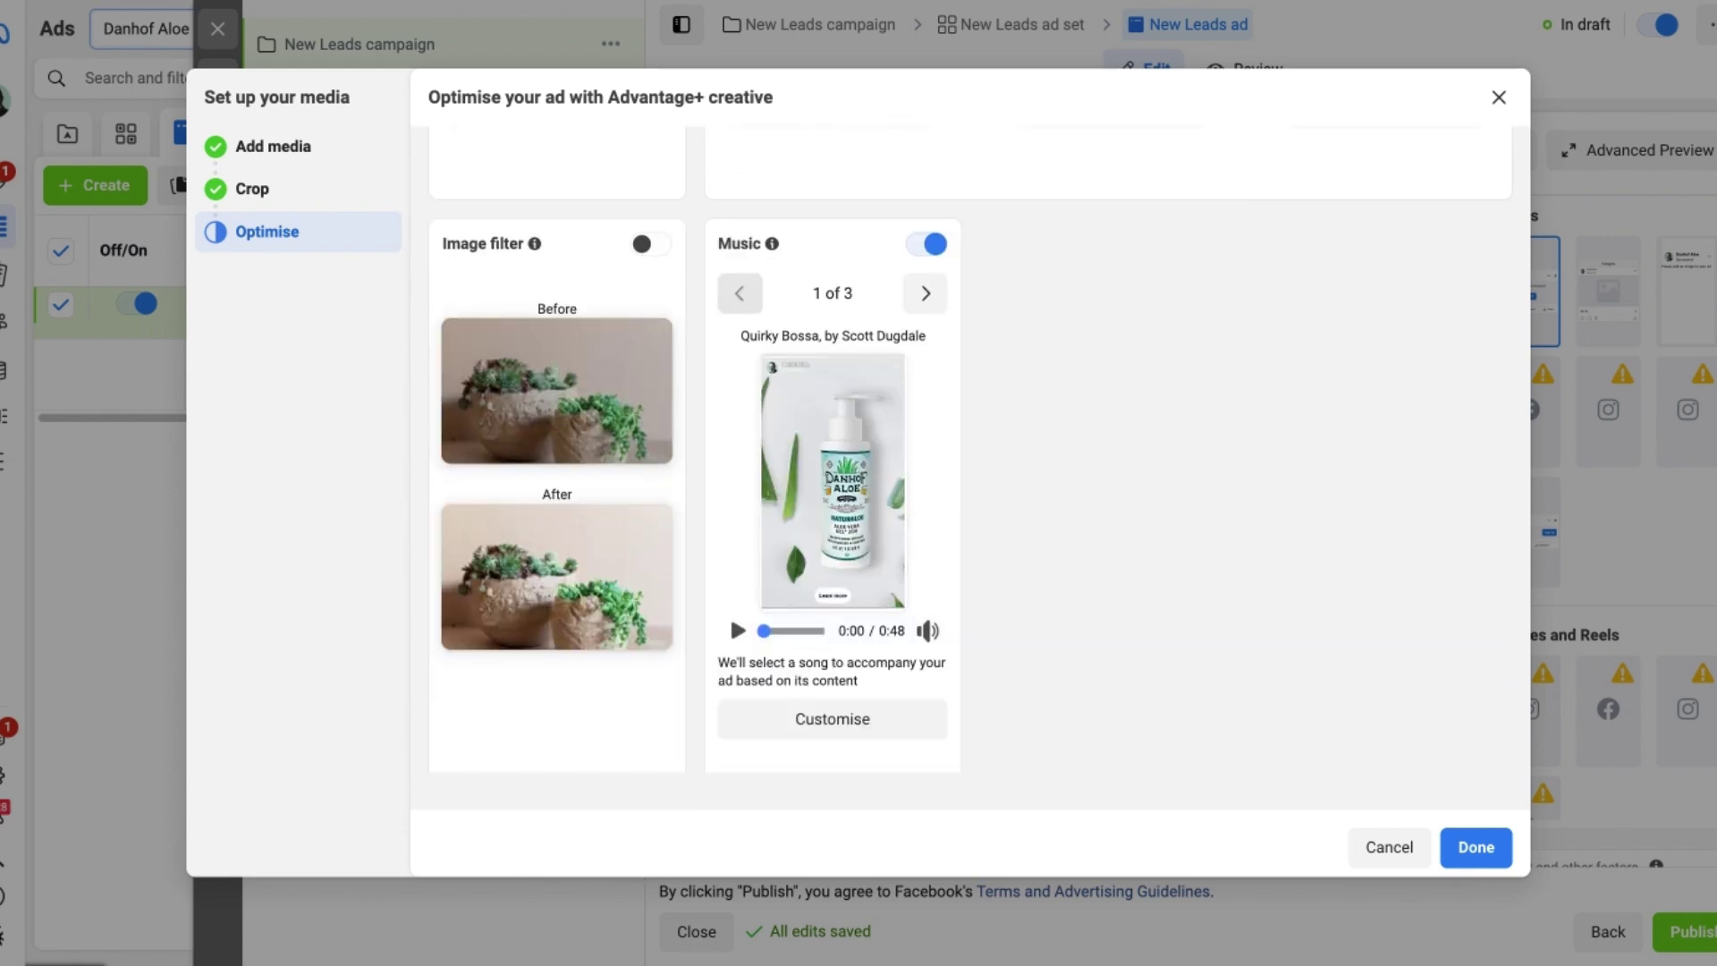
click(930, 247)
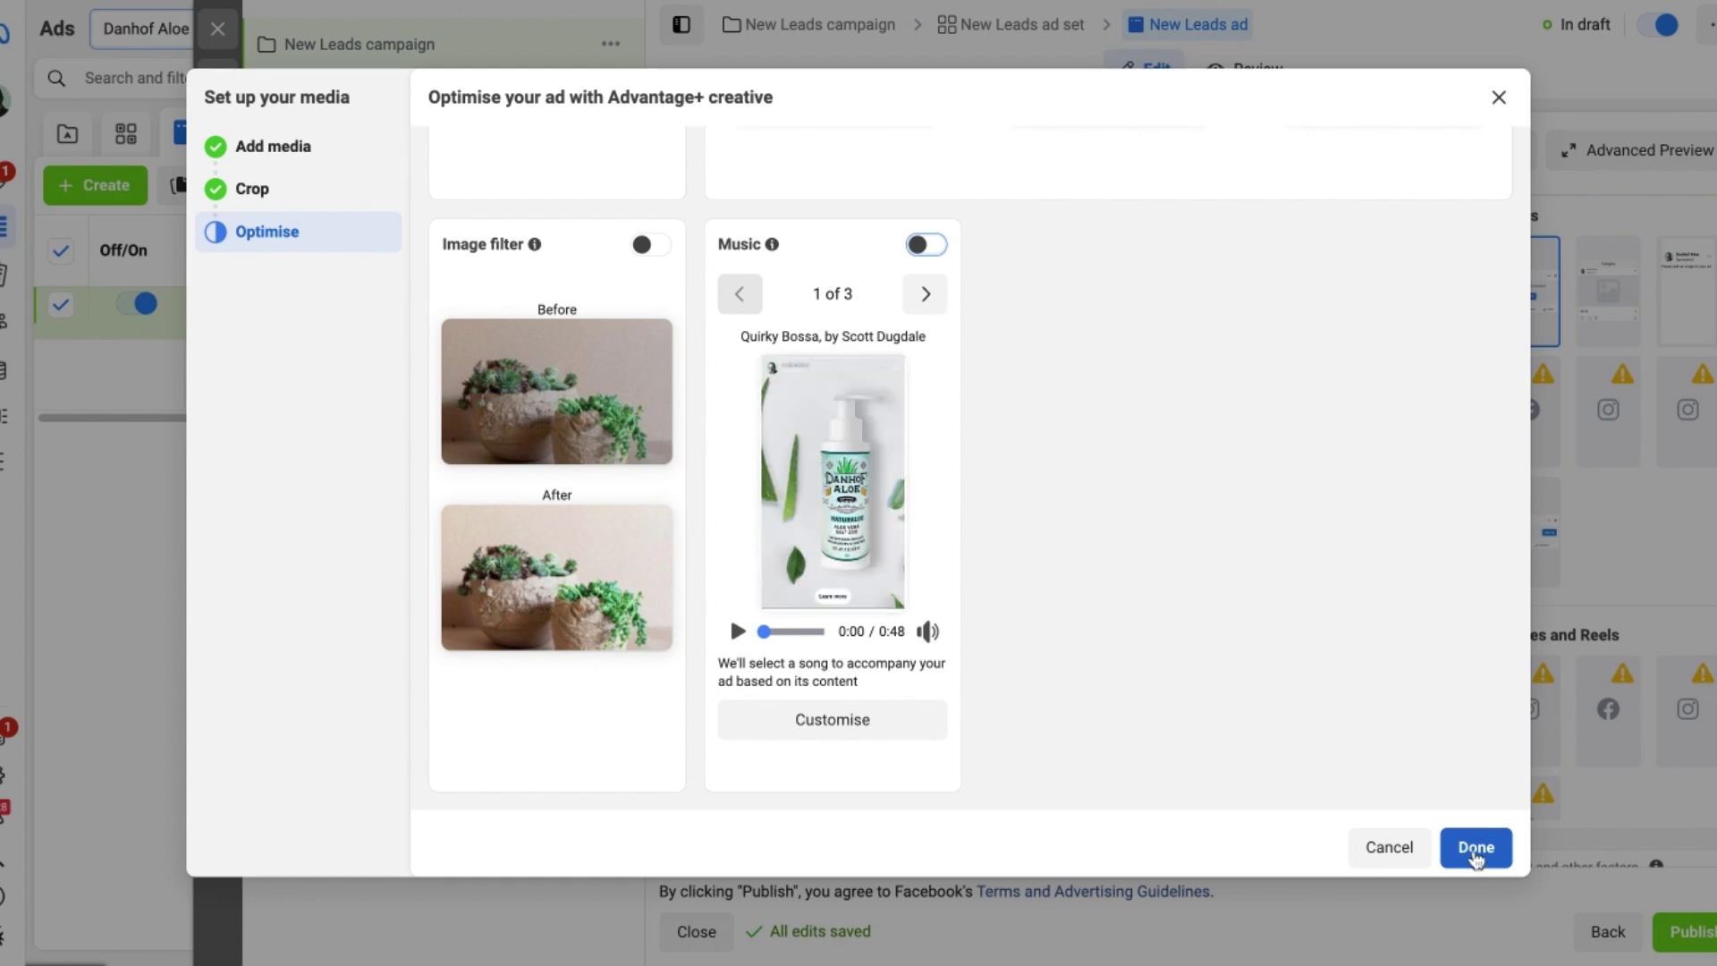
click(1476, 852)
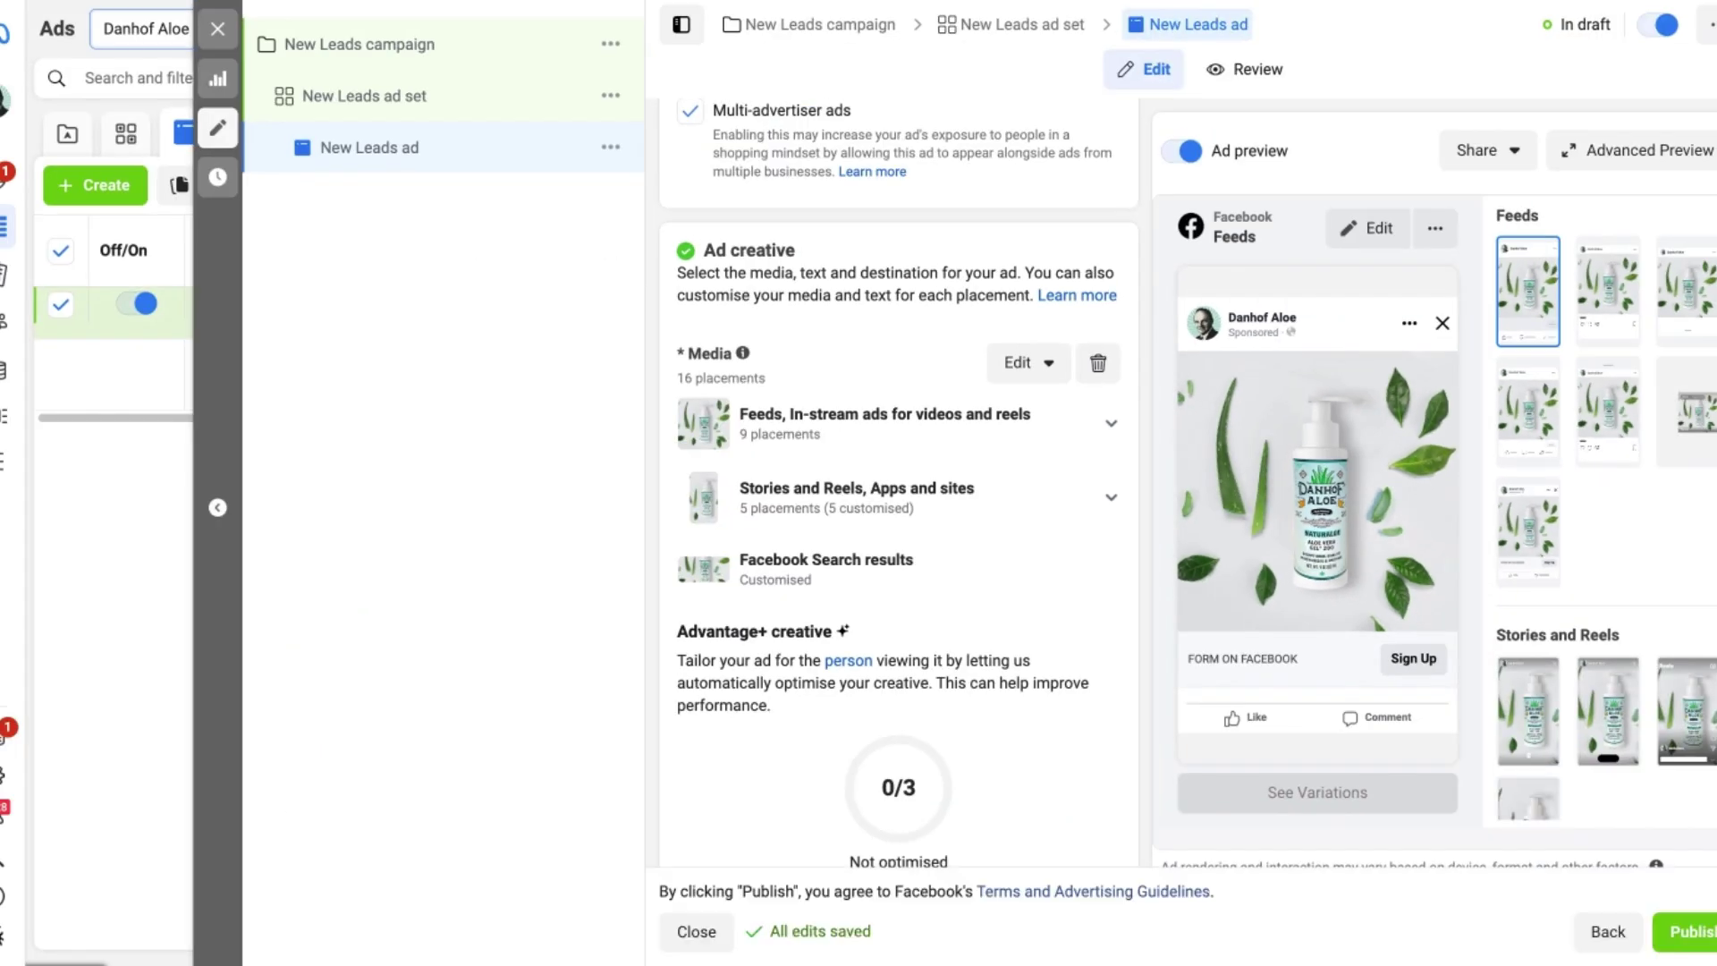
scroll(1098, 426, down, 2)
scroll(1098, 425, down, 4)
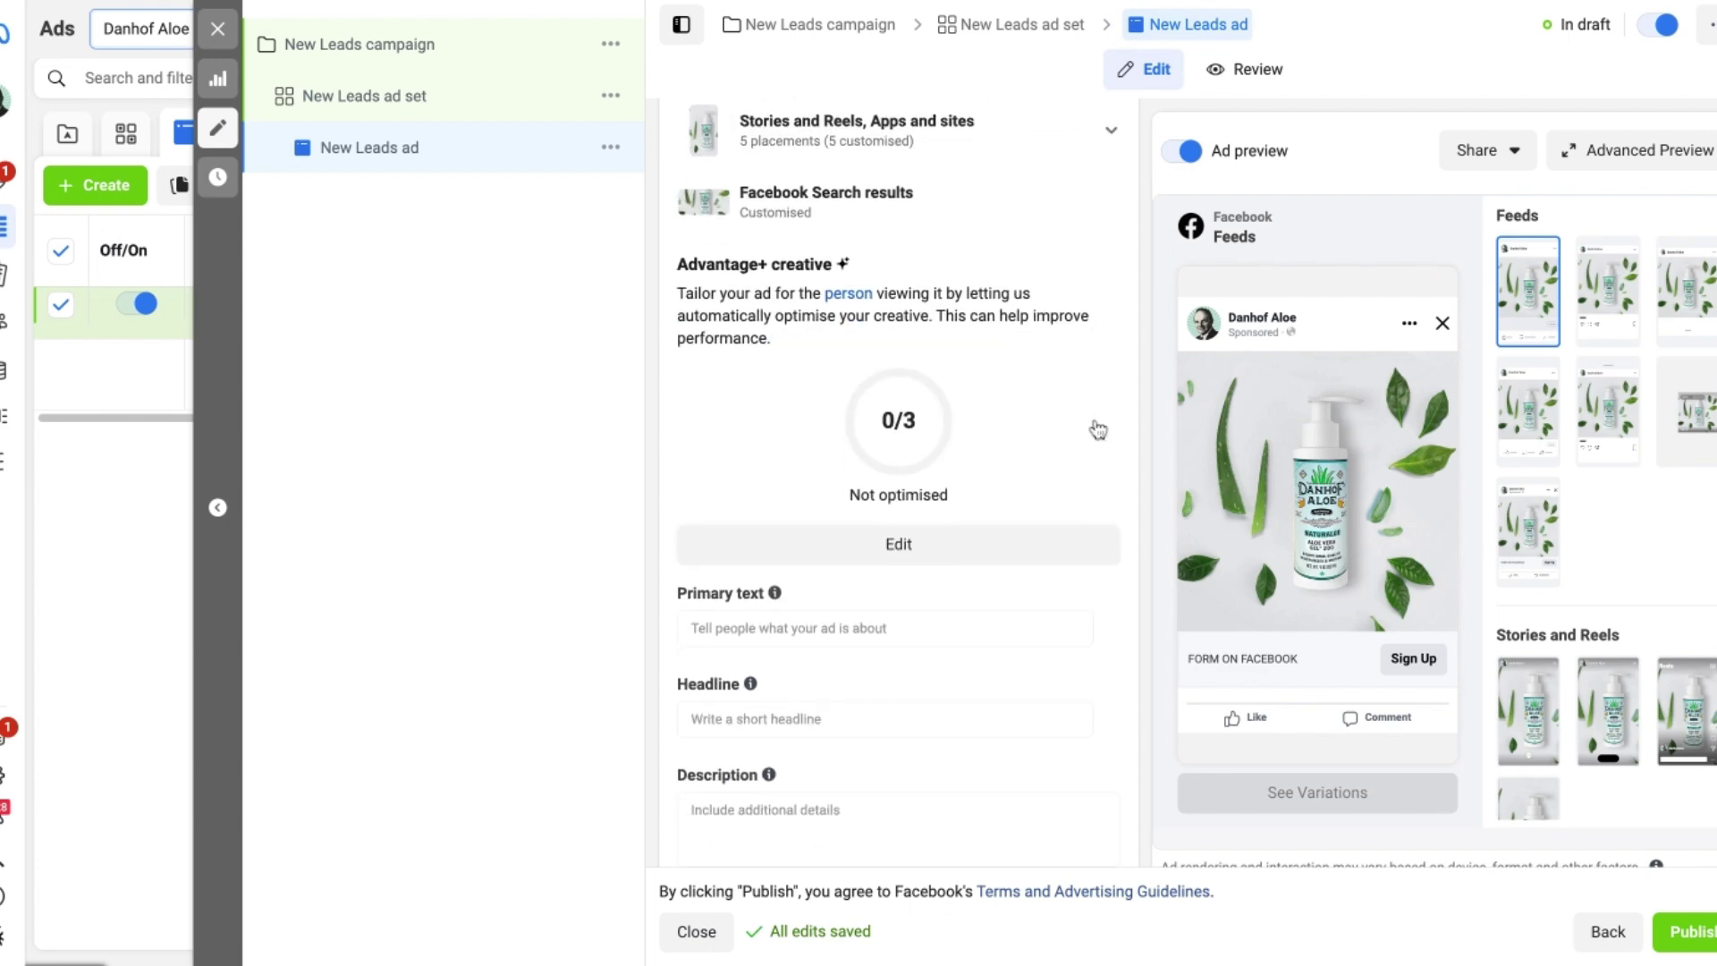
click(778, 492)
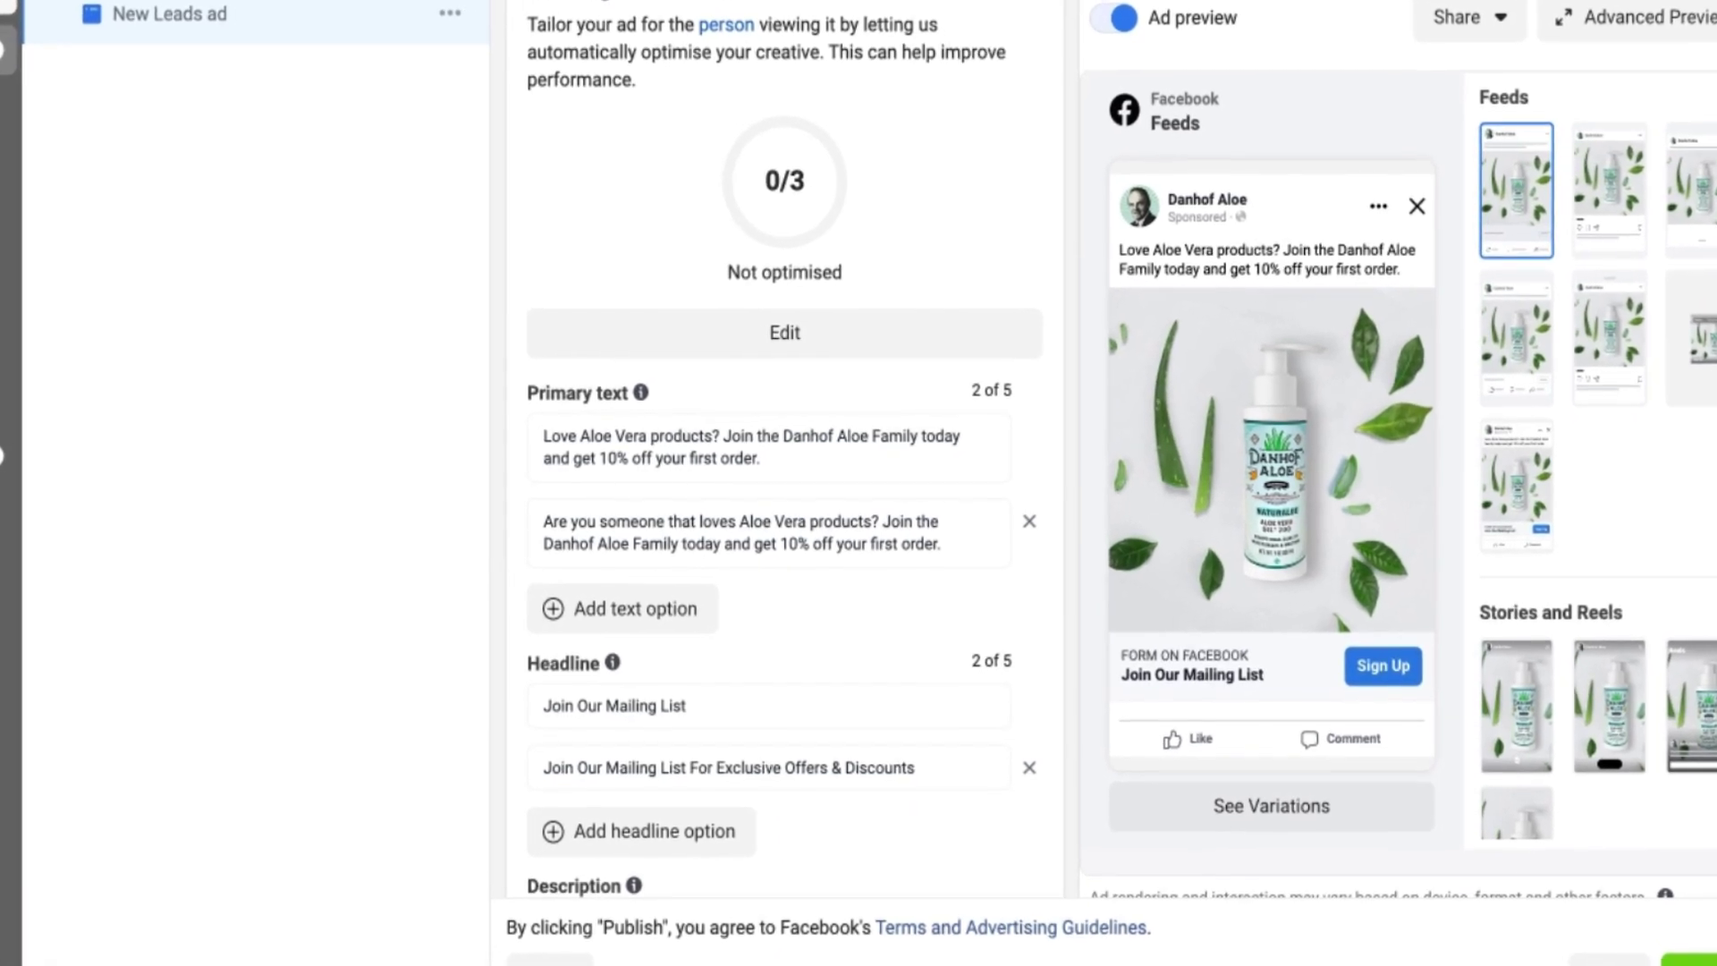
mouse_move(1431, 287)
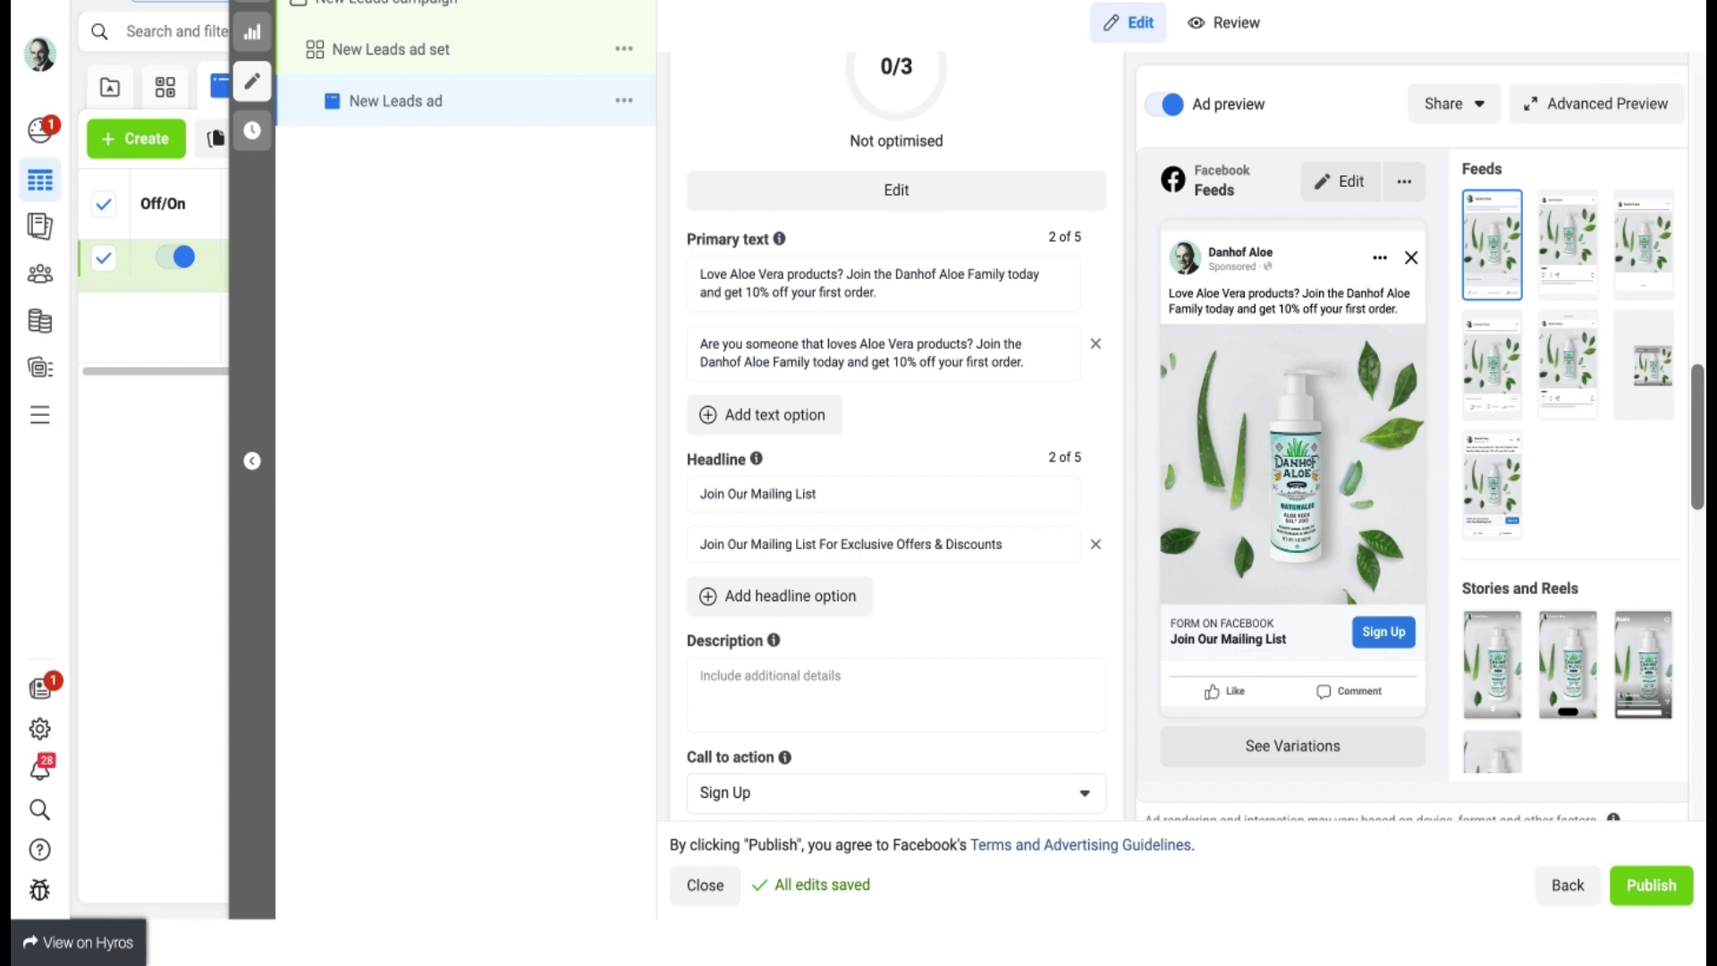
Change the ad's call to action from Sign Up to Learn more.
scroll(894, 447, down, 2)
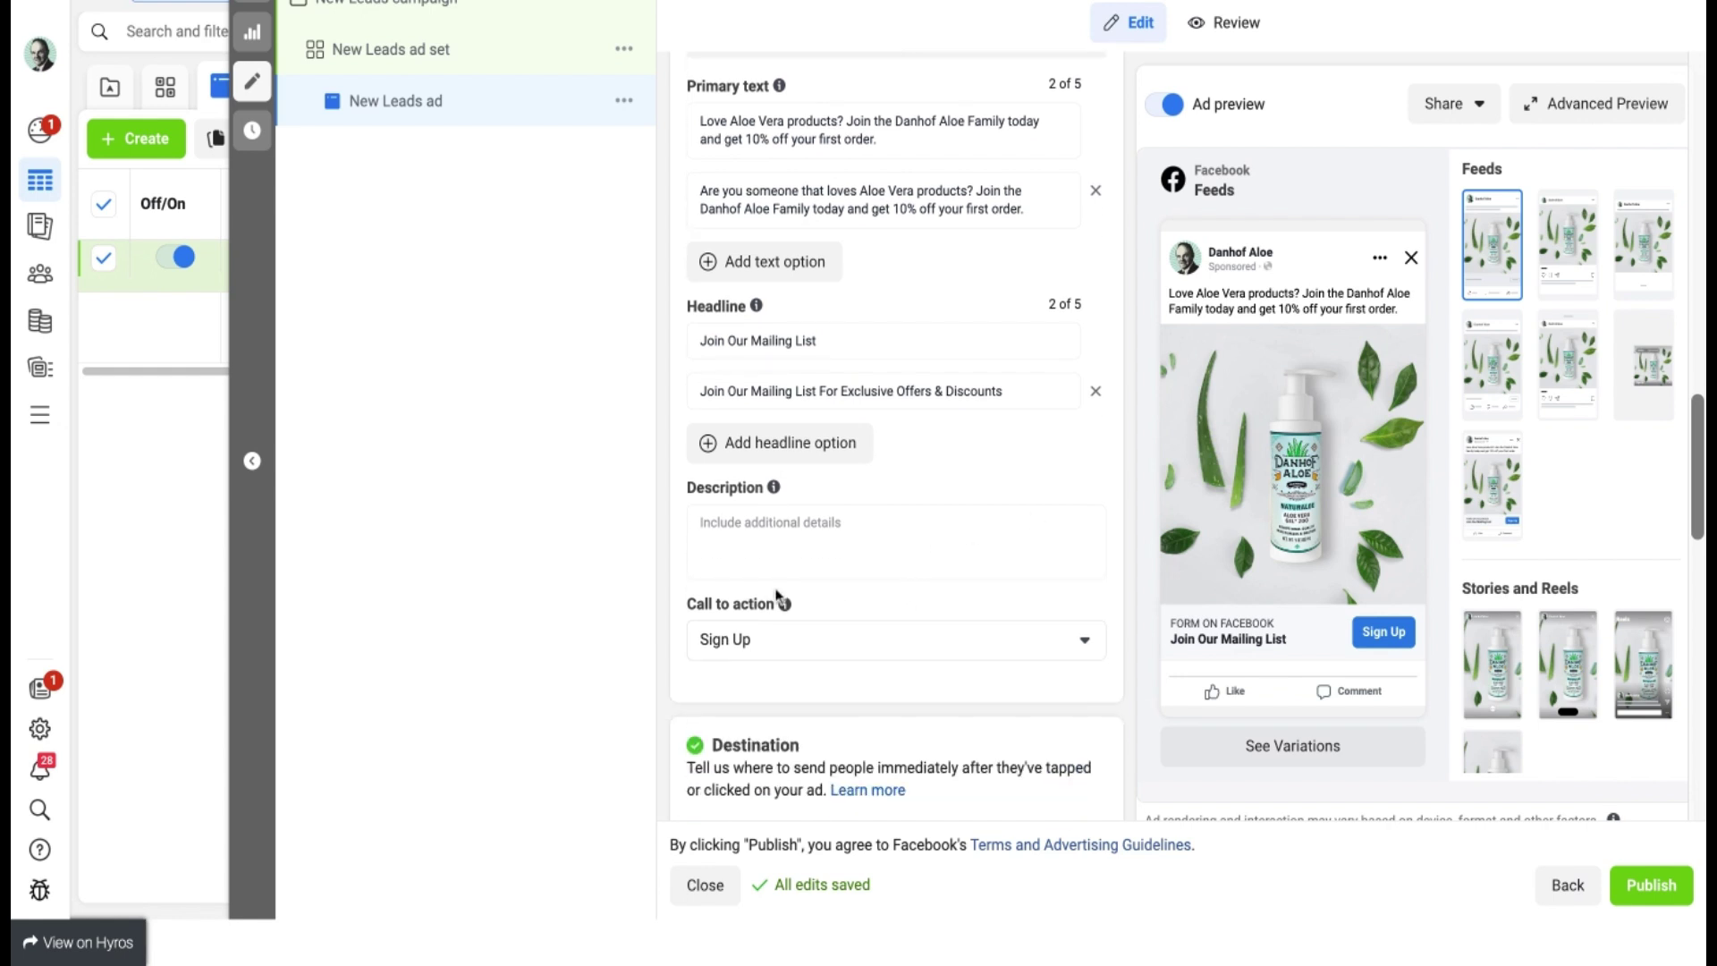
click(1048, 657)
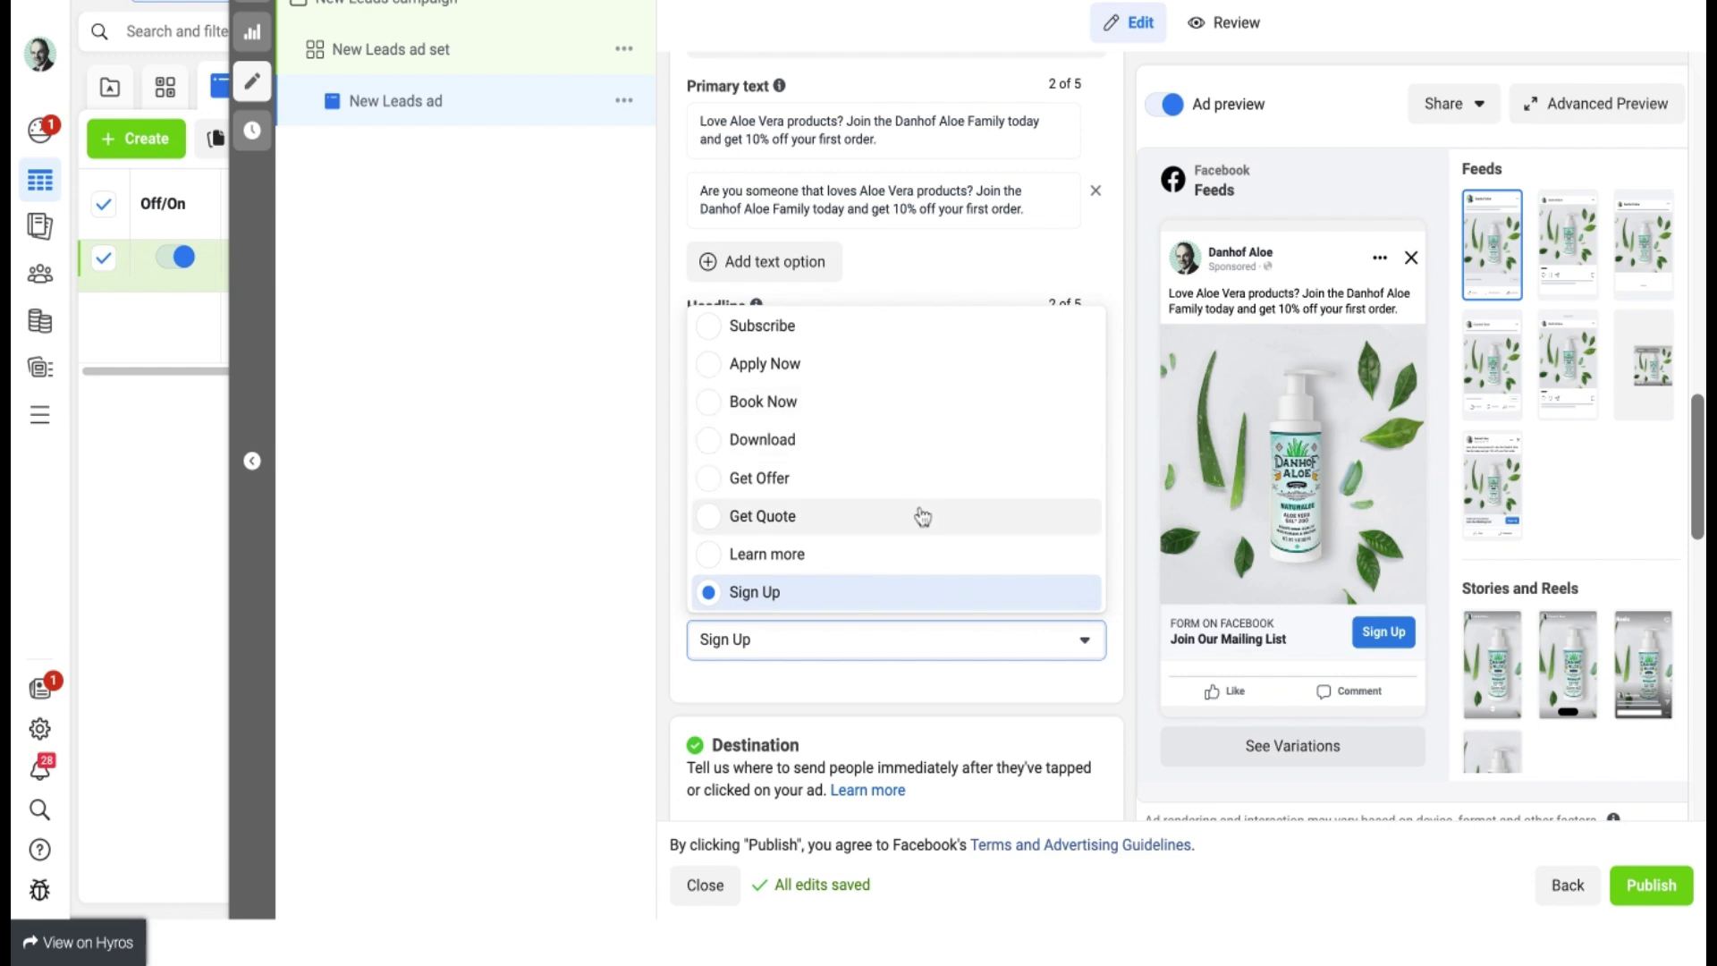
click(903, 564)
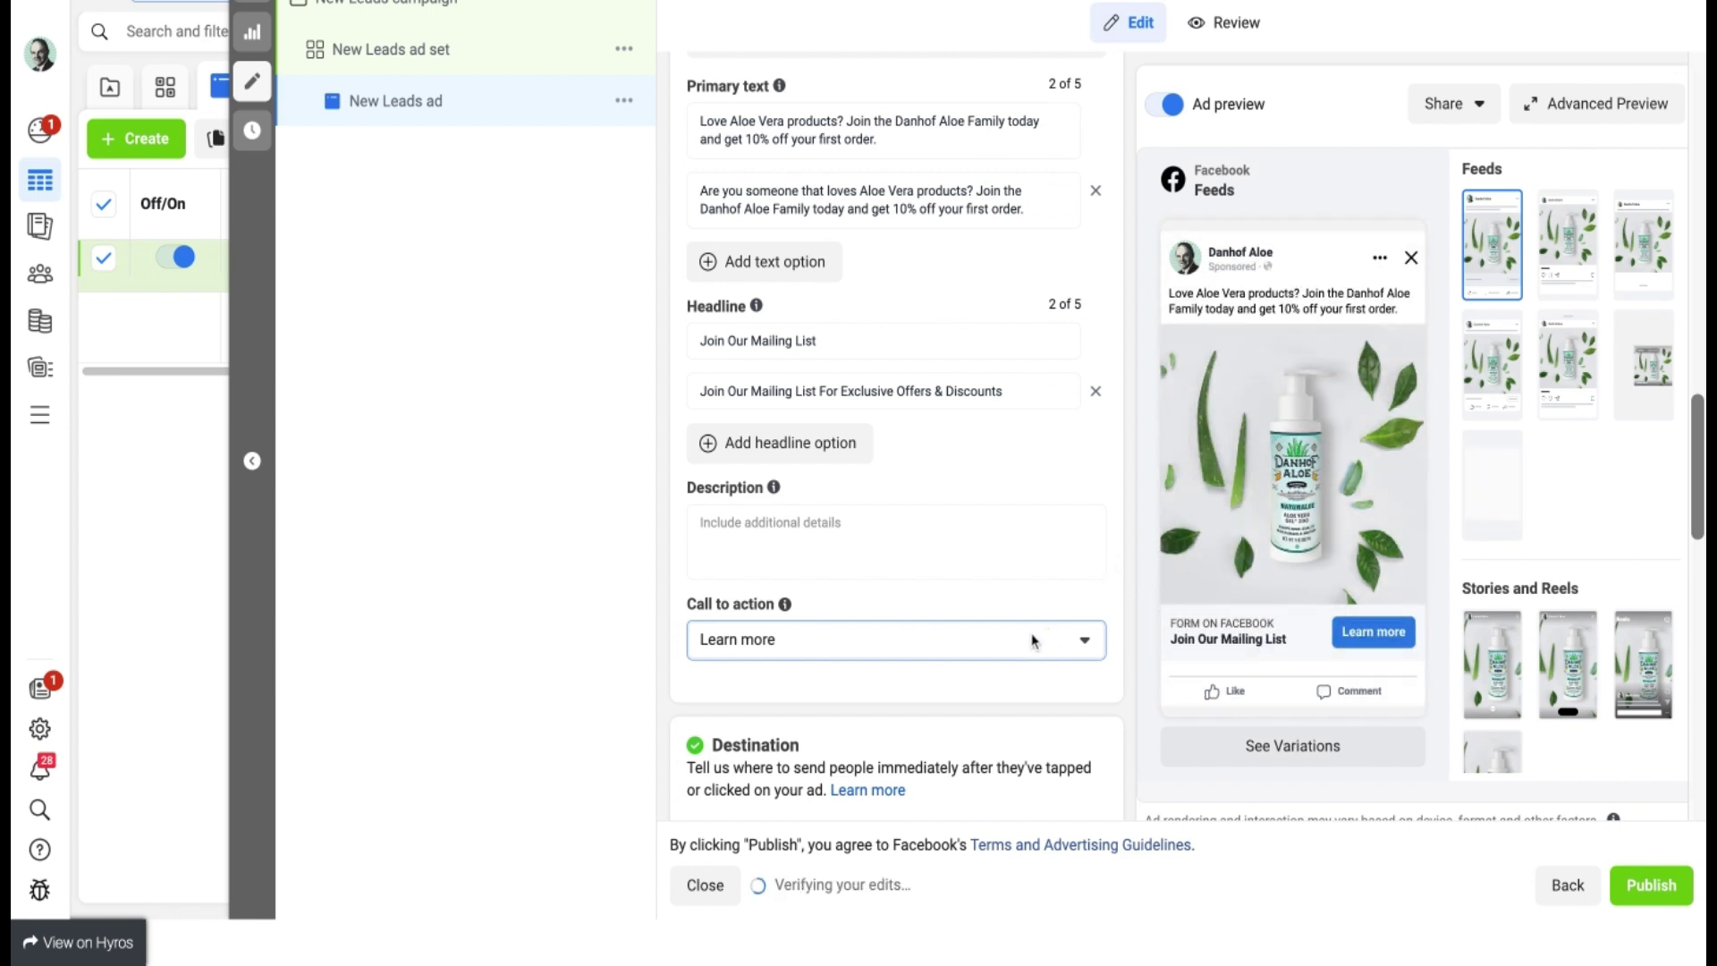
scroll(1125, 605, down, 5)
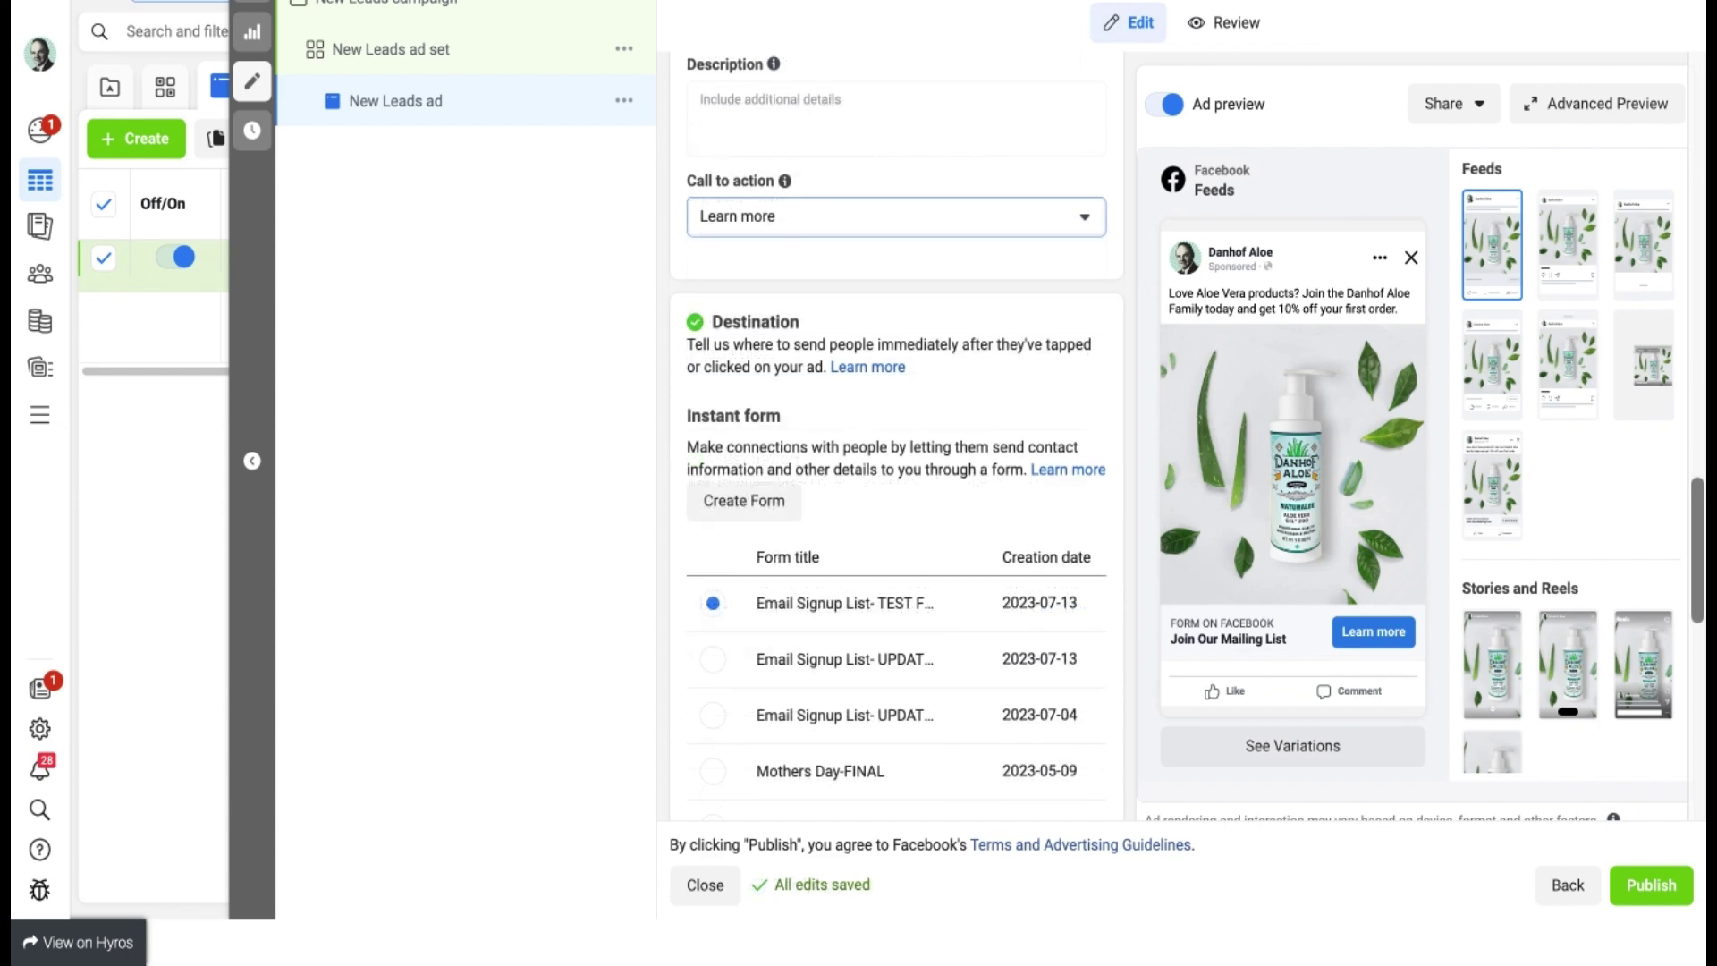
scroll(894, 447, down, 1)
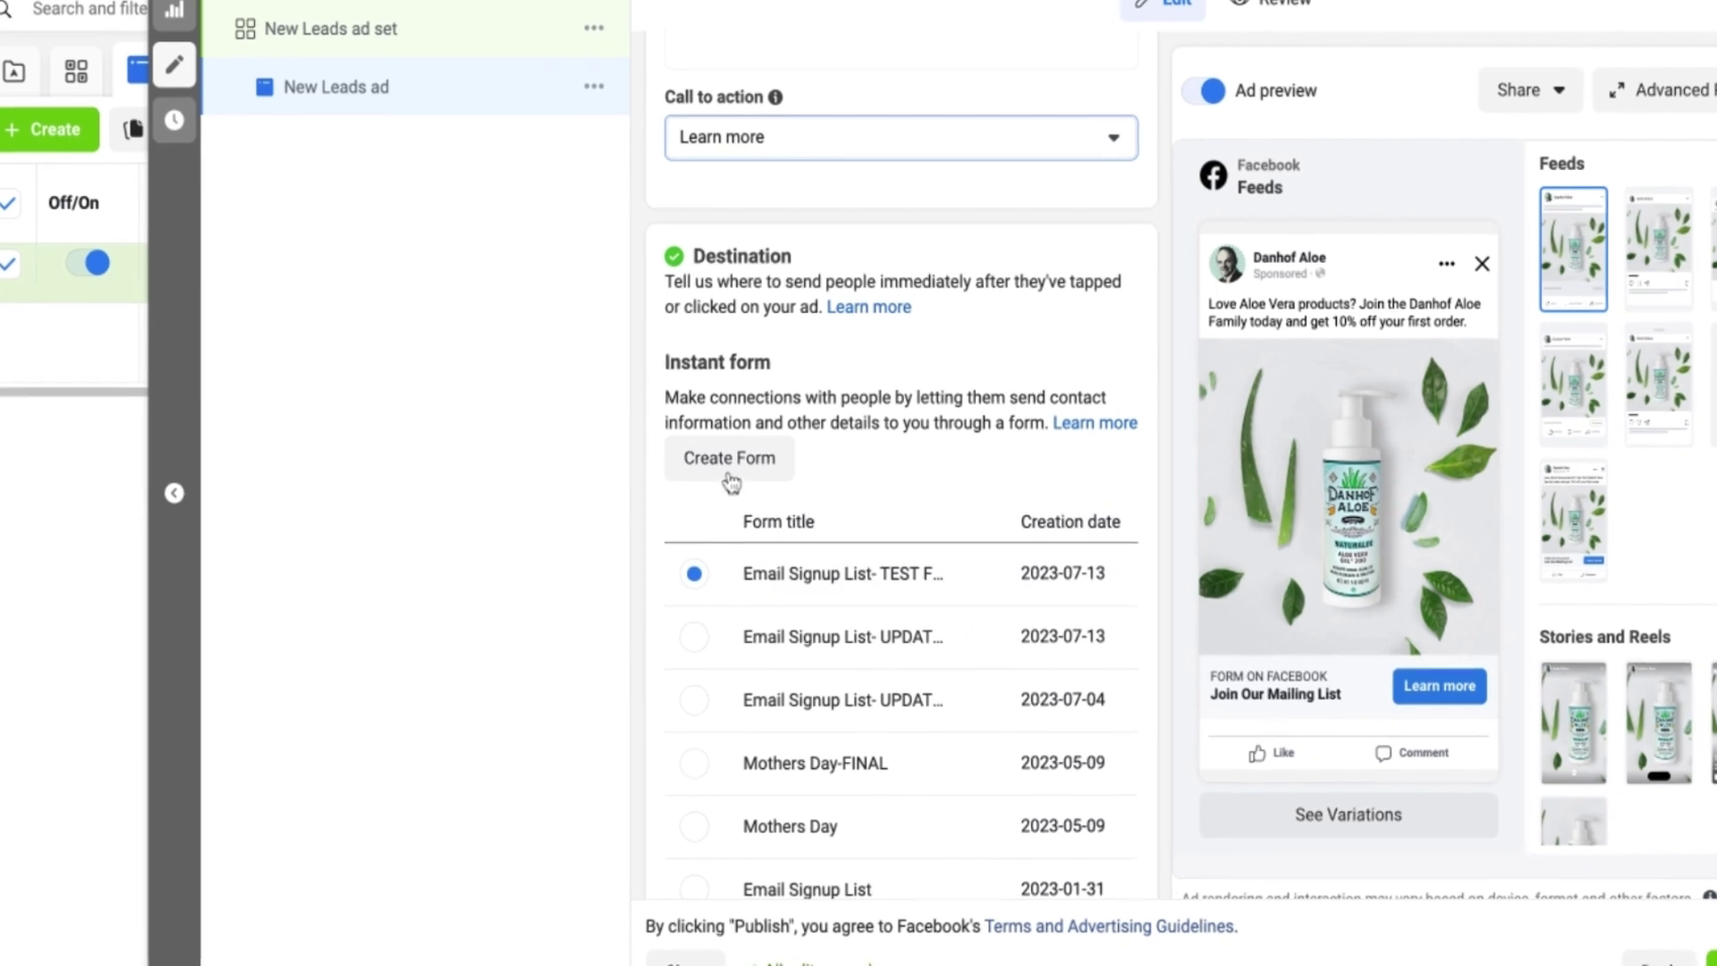
Start a More volume instant form named New Form and expand its Intro section.
click(728, 476)
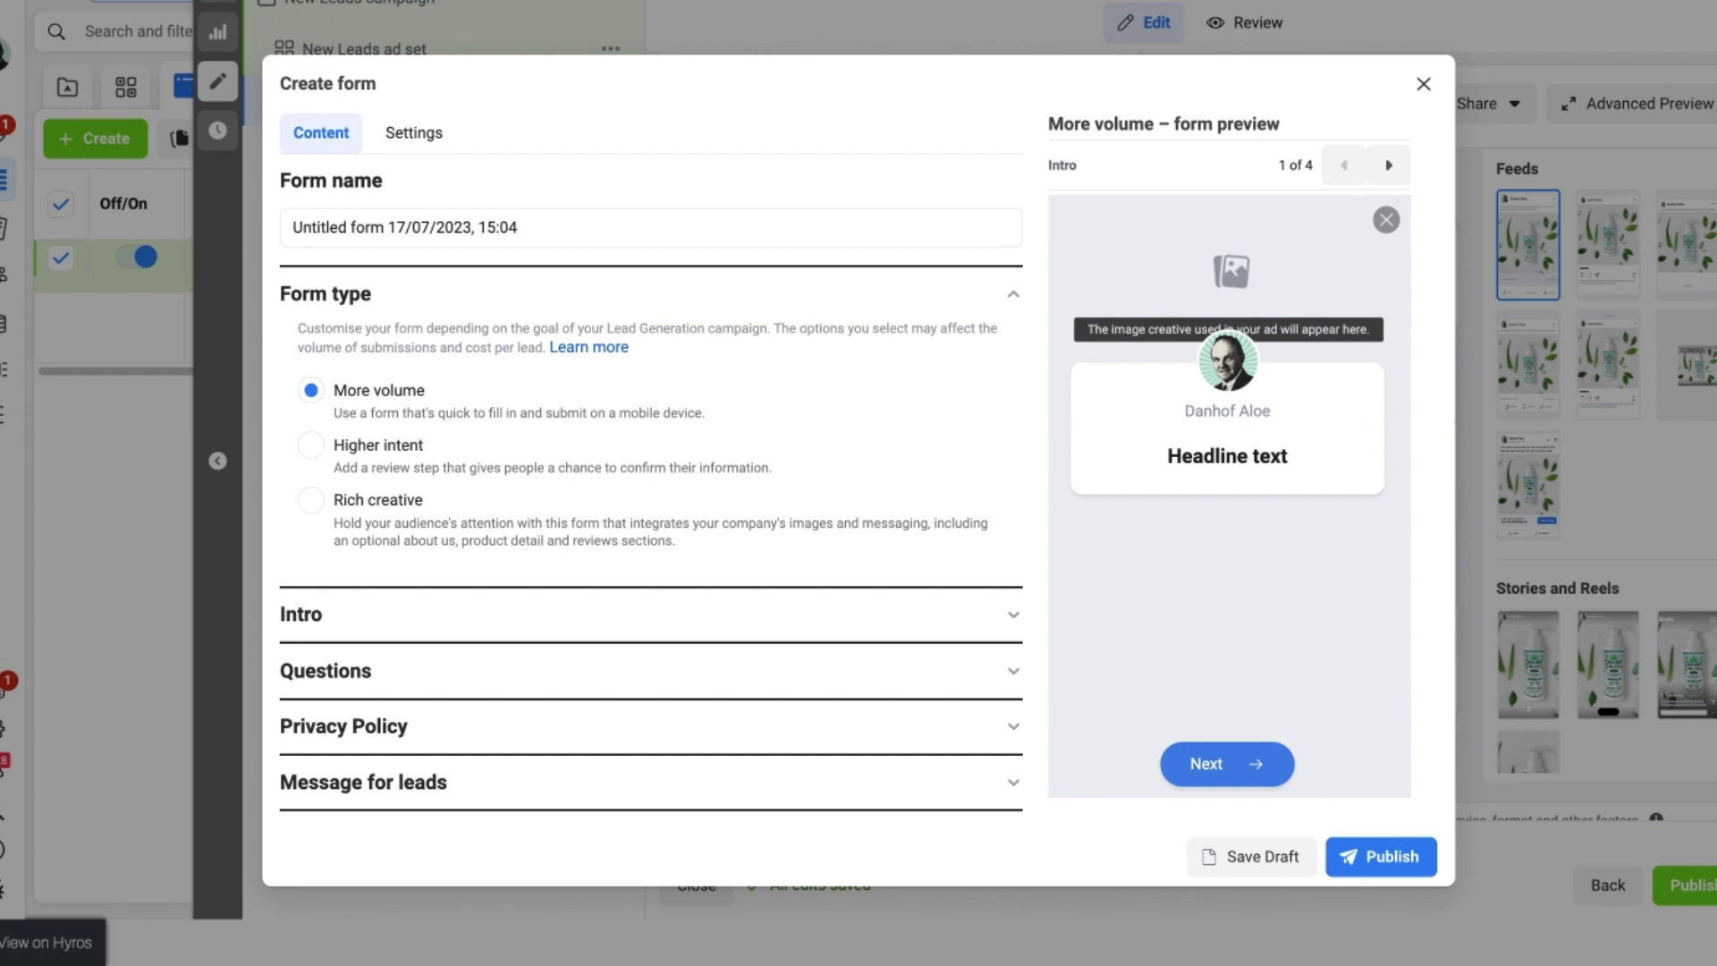
triple_click(326, 228)
text(New Form)
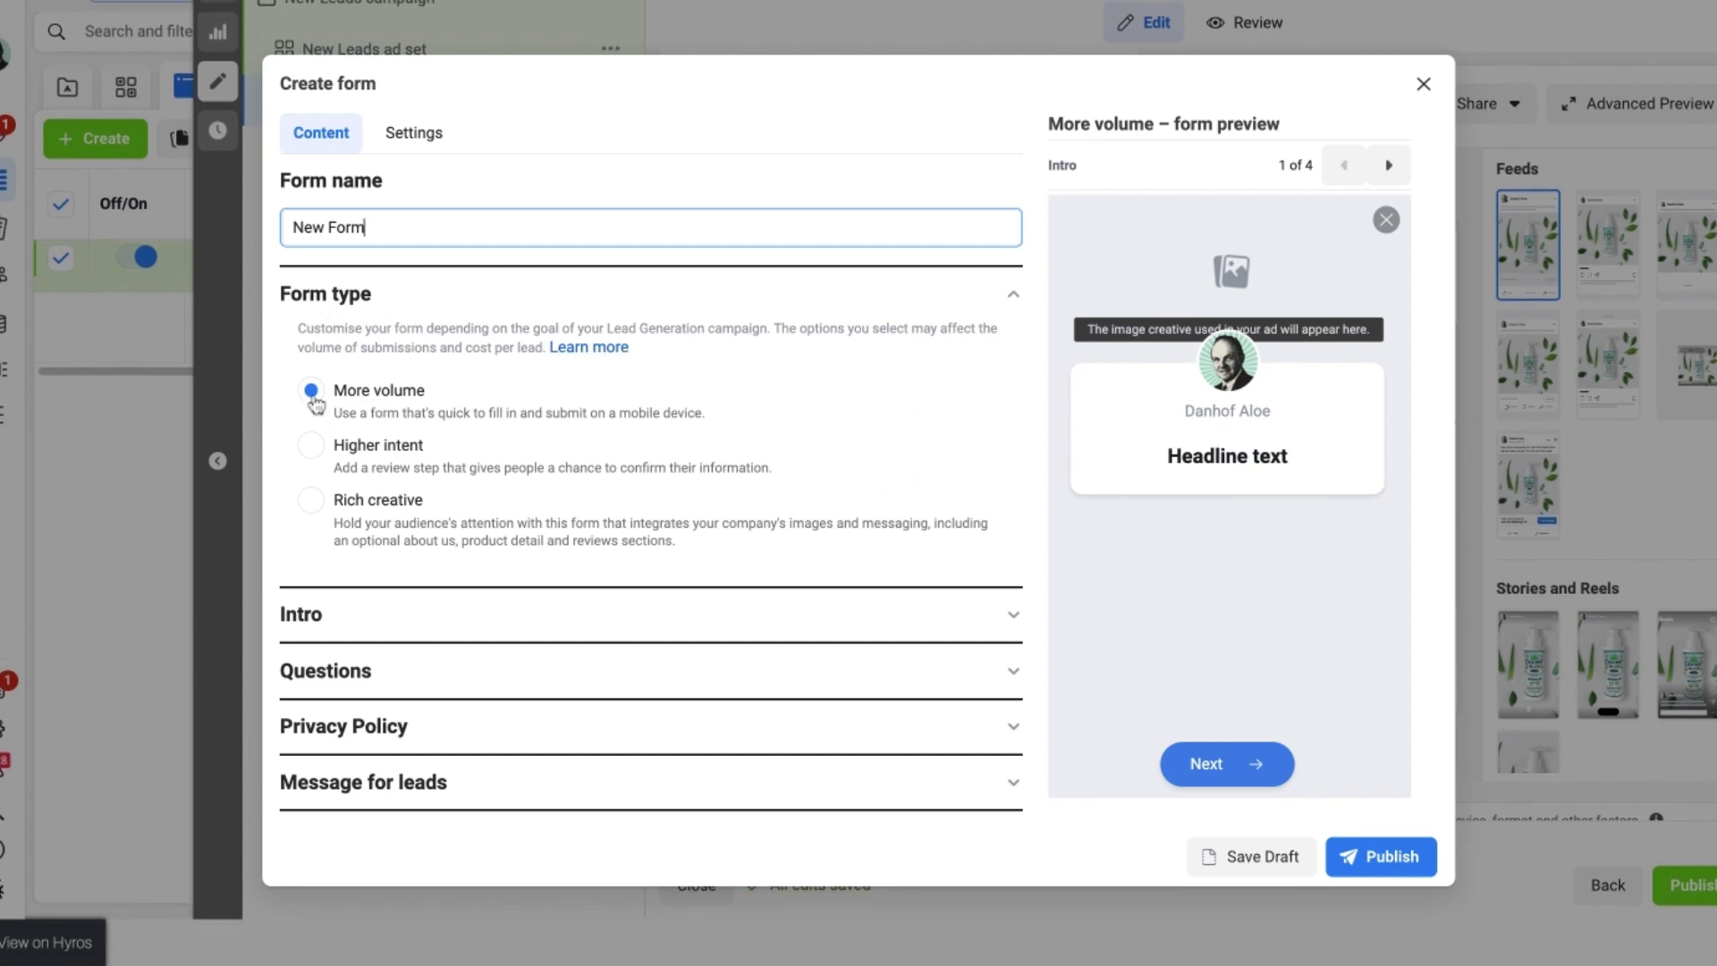
click(313, 400)
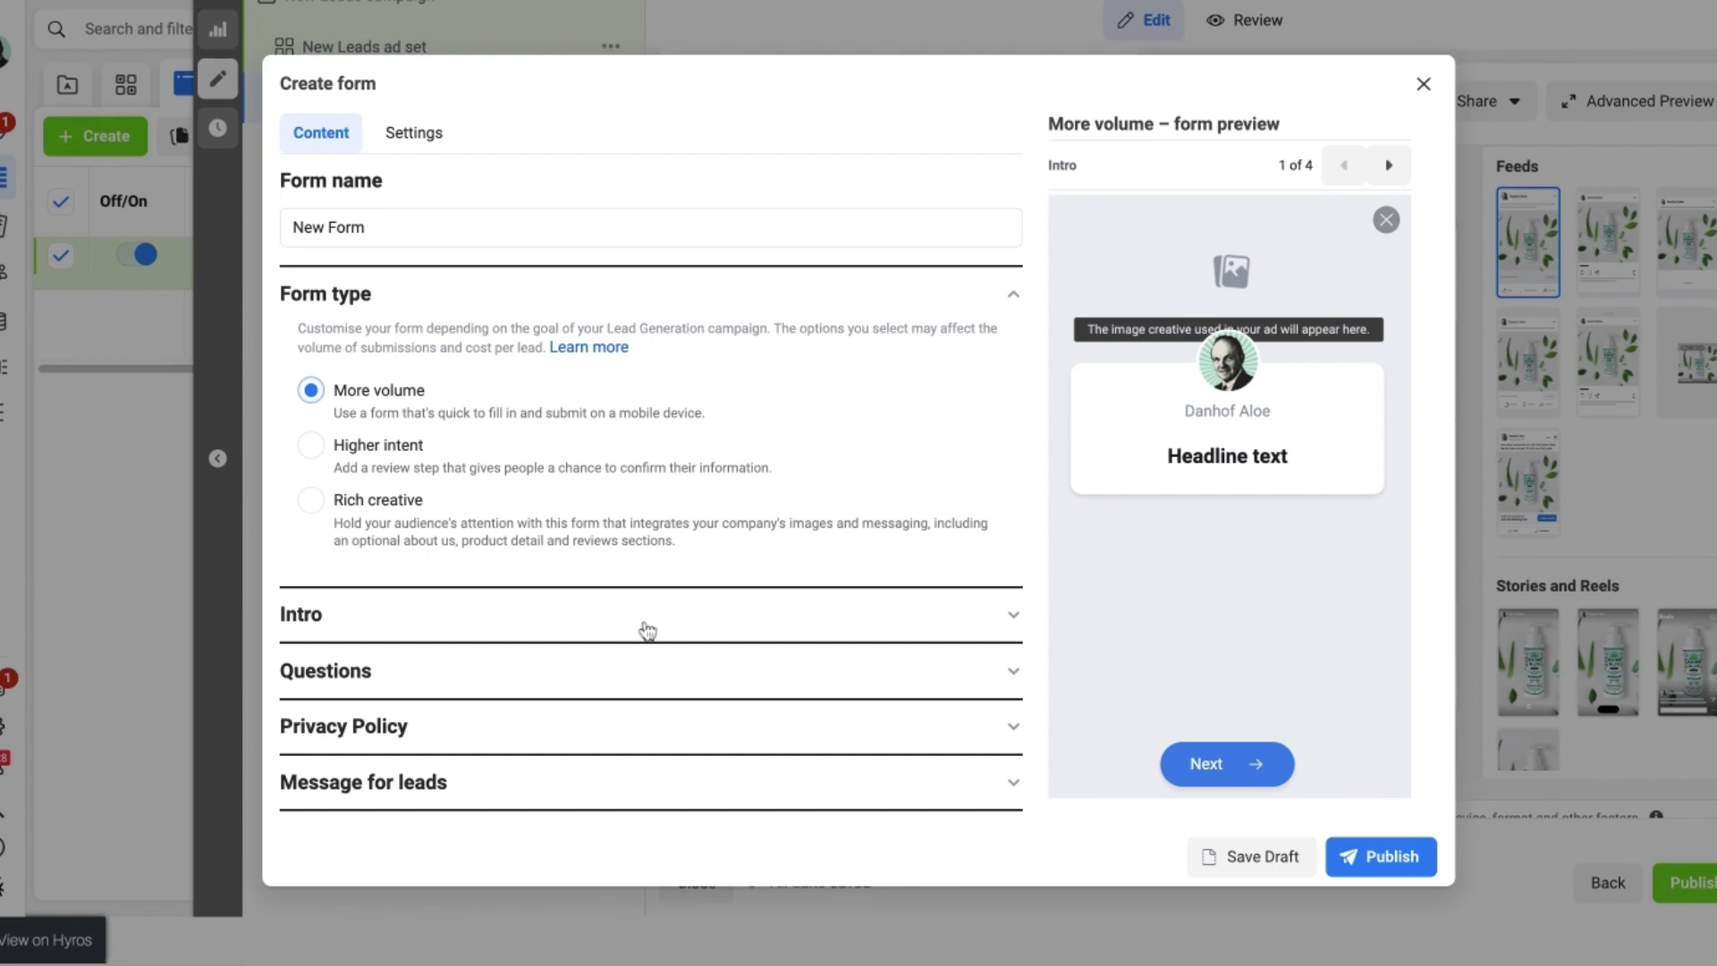
click(703, 614)
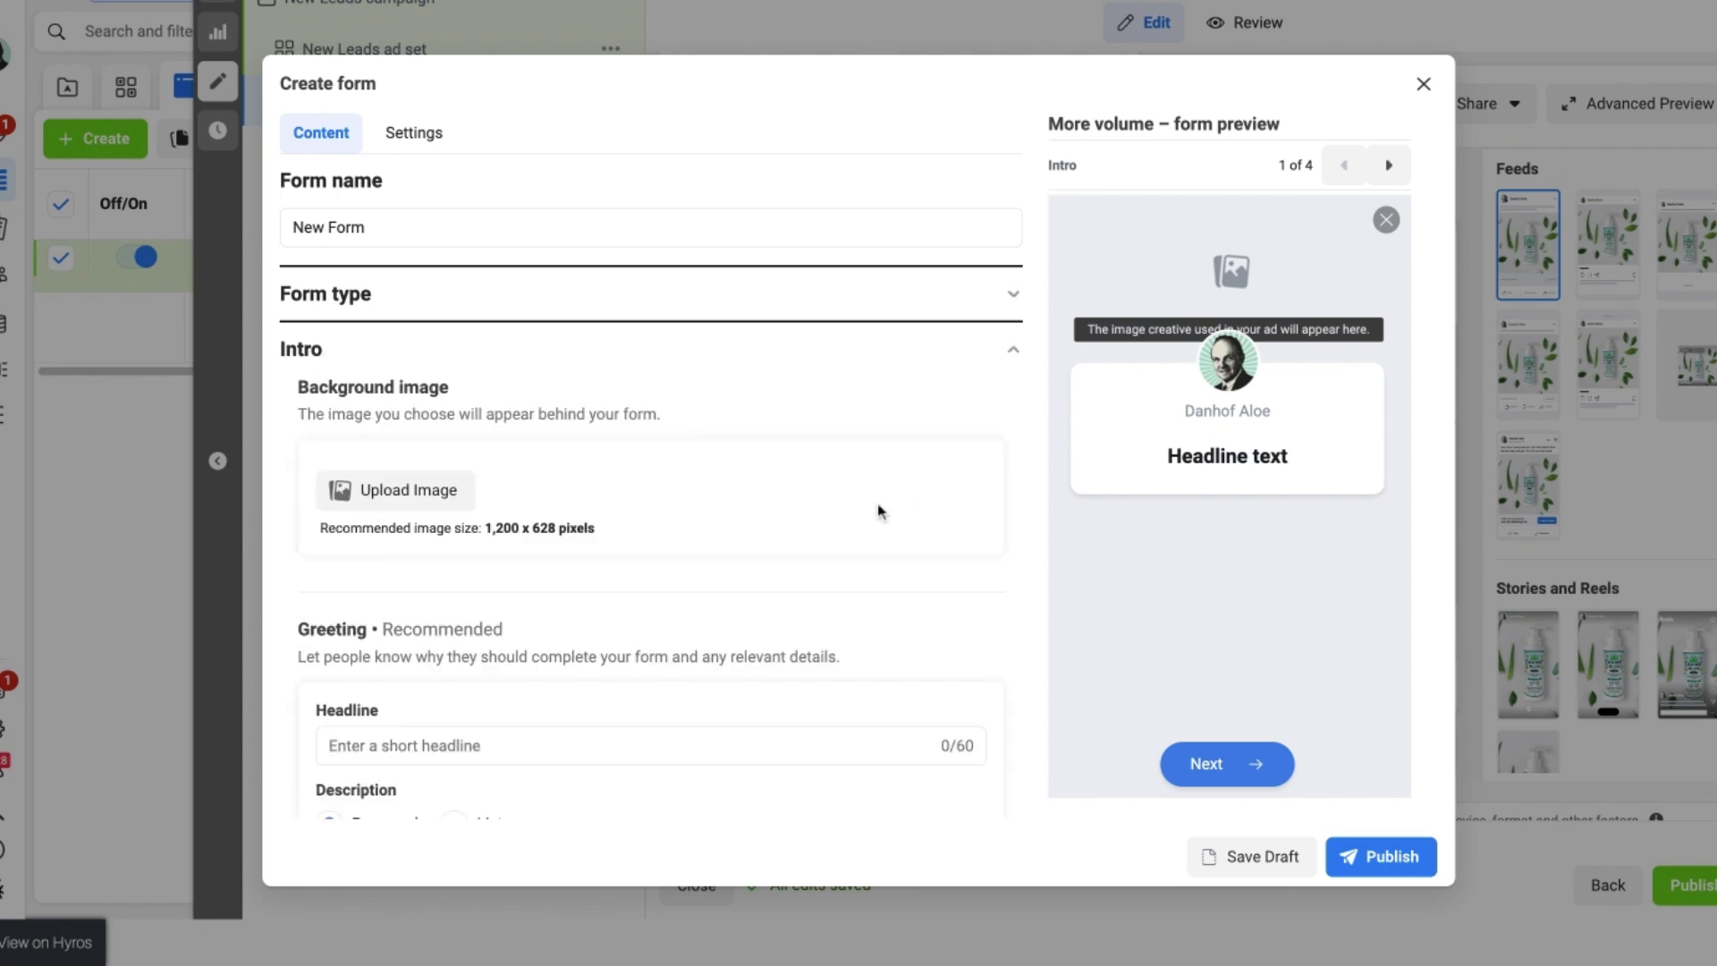
scroll(801, 527, down, 1)
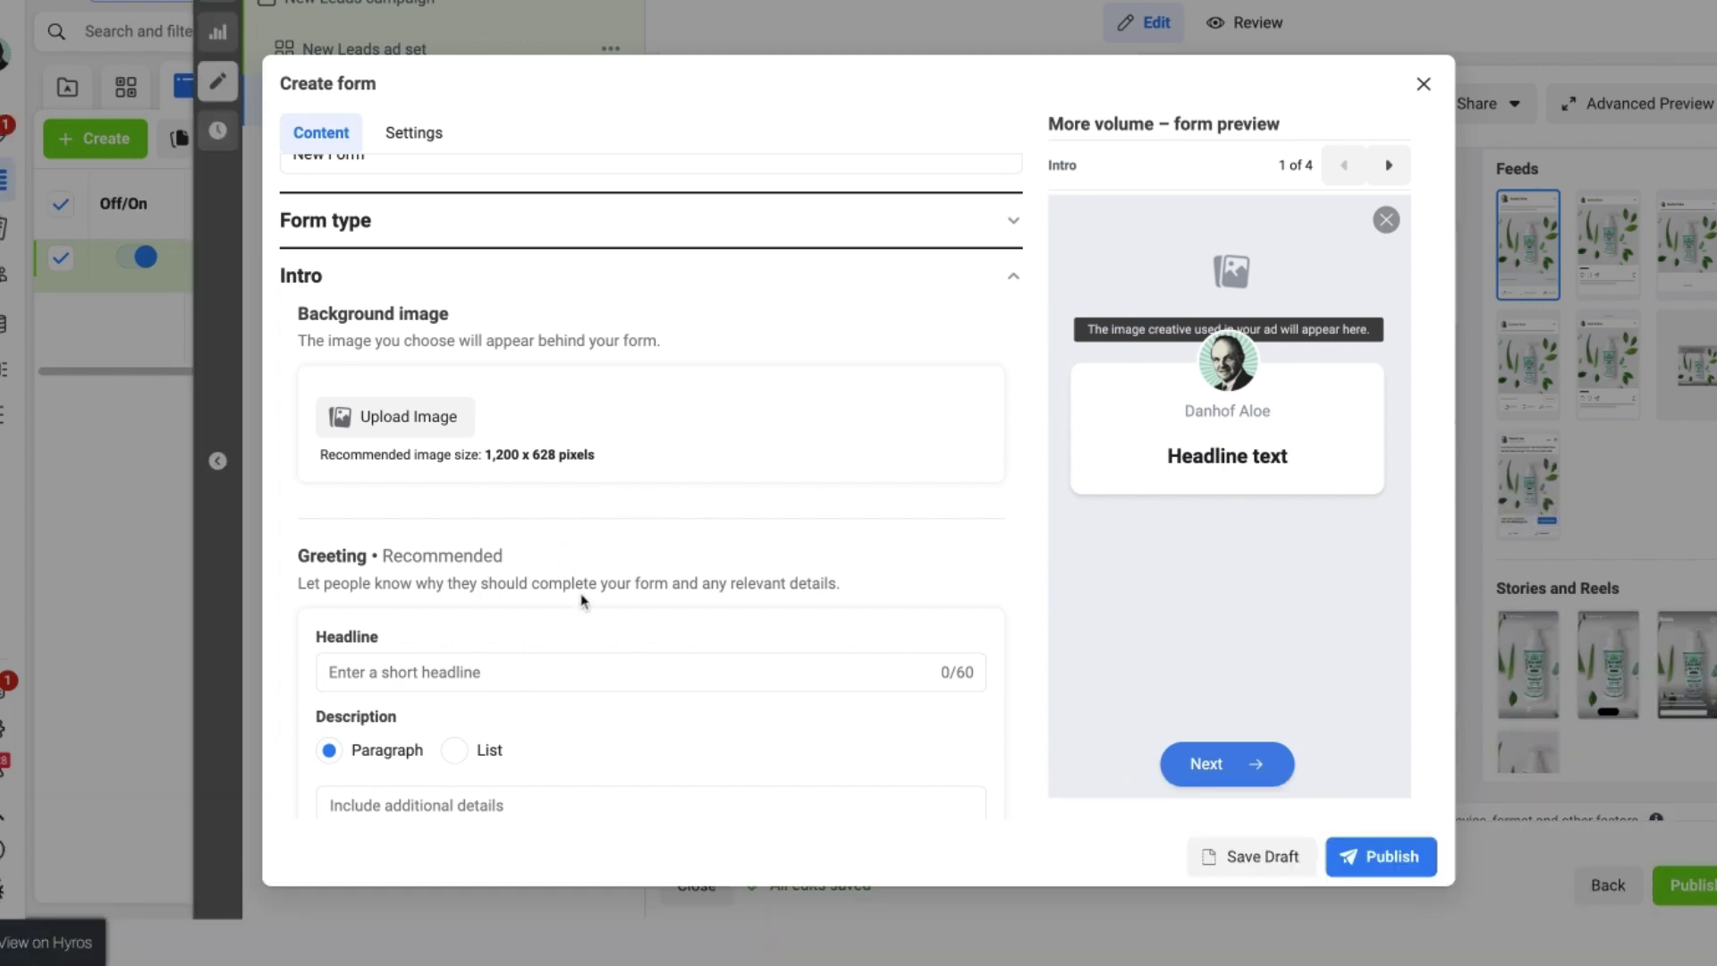
scroll(581, 599, down, 2)
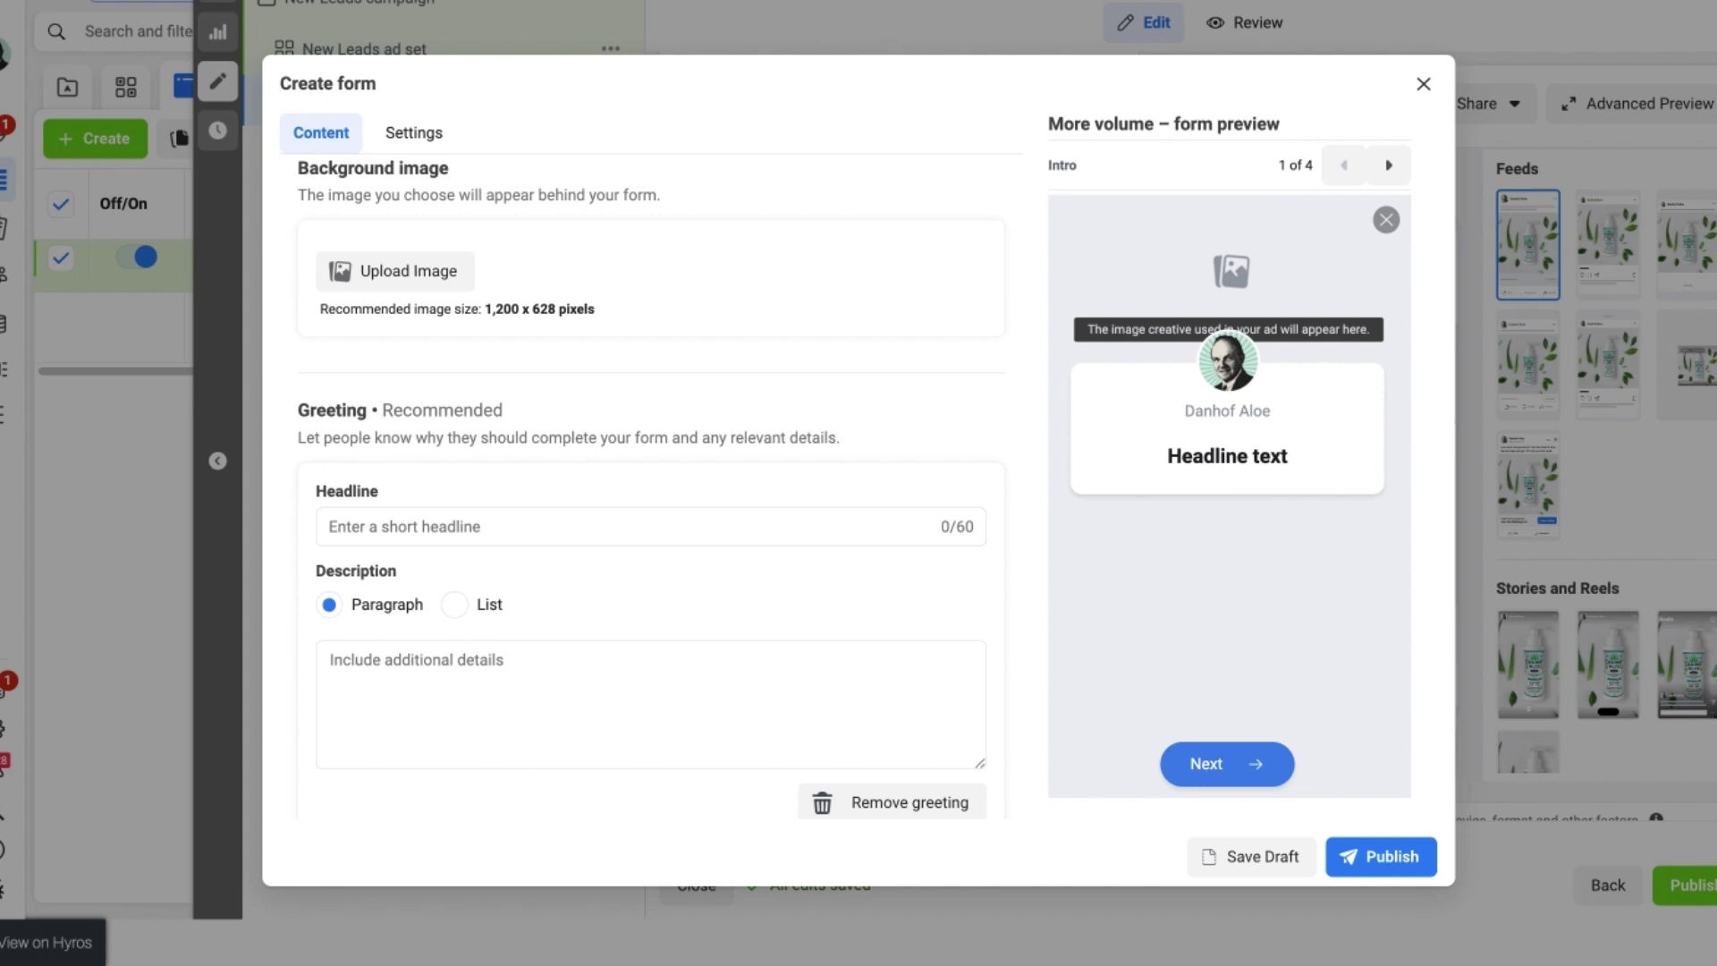
scroll(781, 601, down, 1)
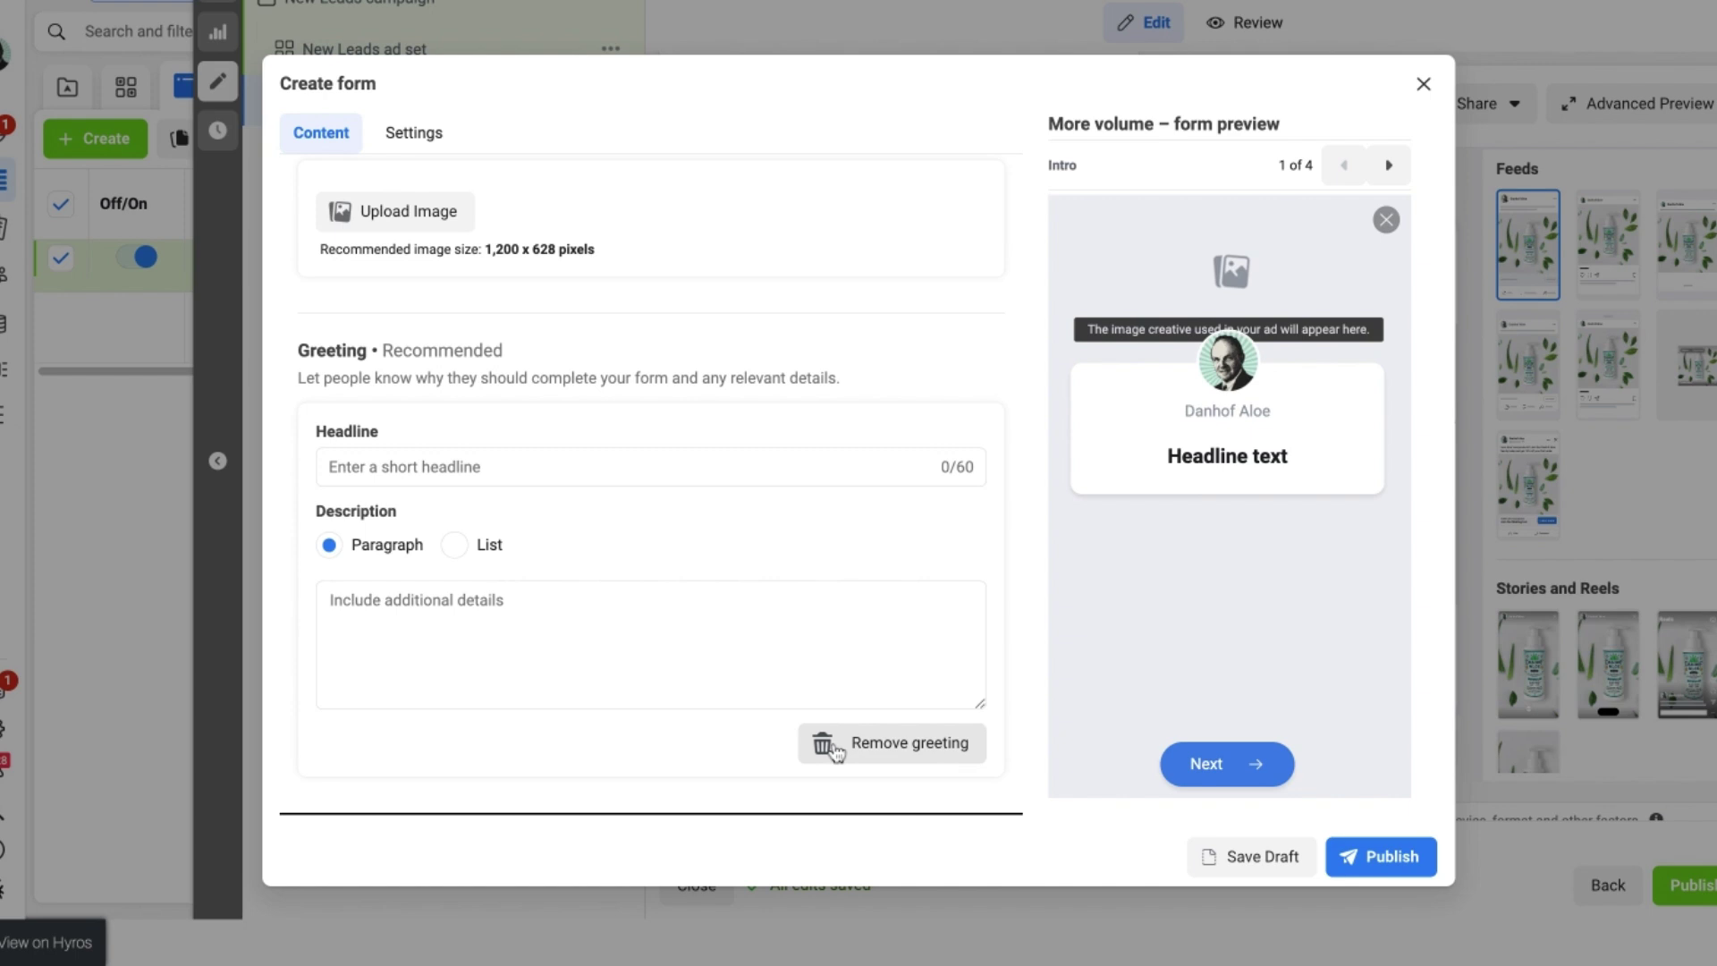
Remove the intro greeting and expand the form's Questions section.
click(891, 742)
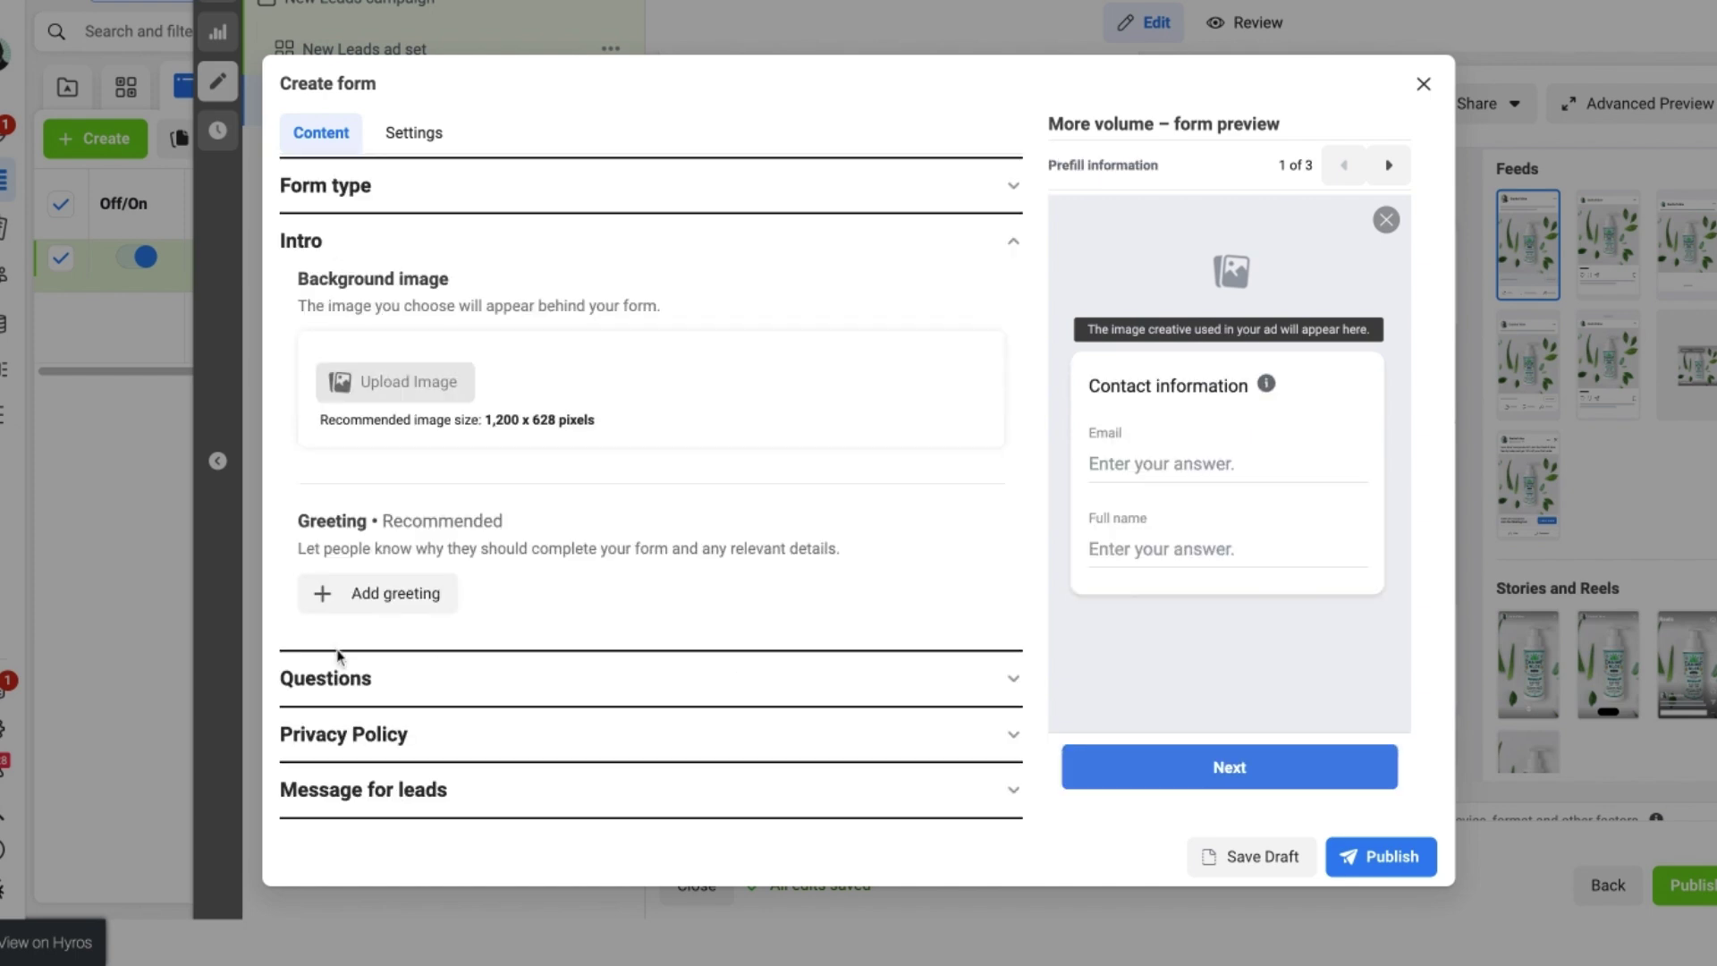
click(1014, 681)
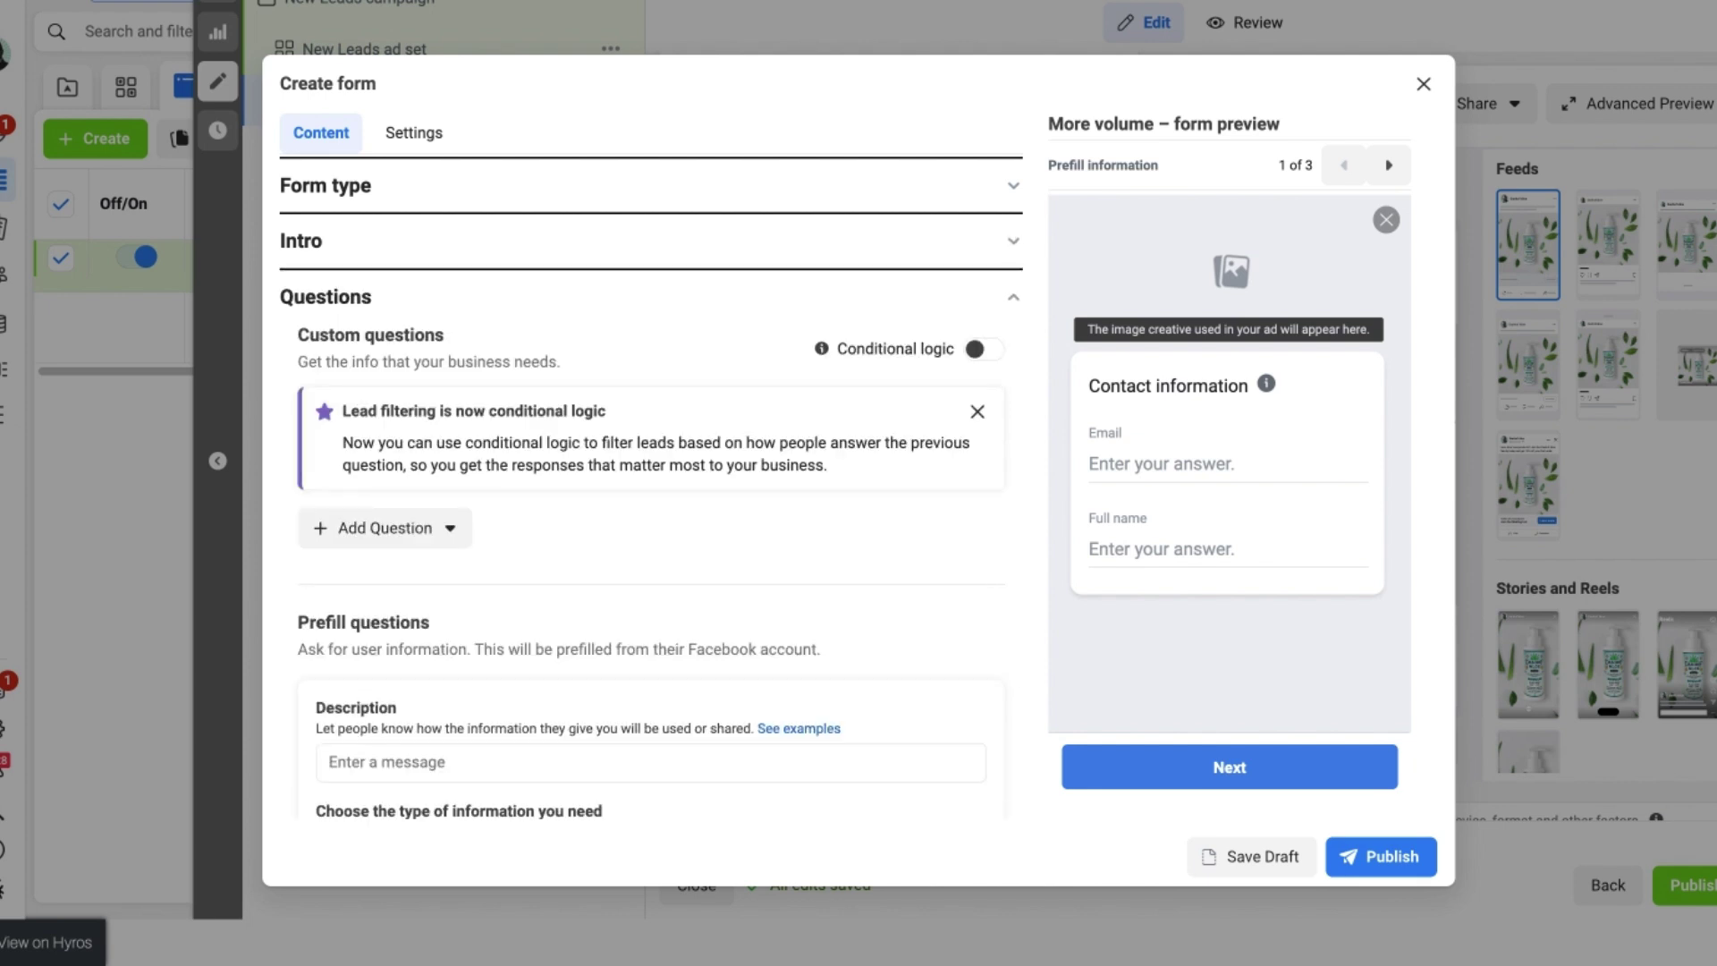
scroll(652, 489, down, 1)
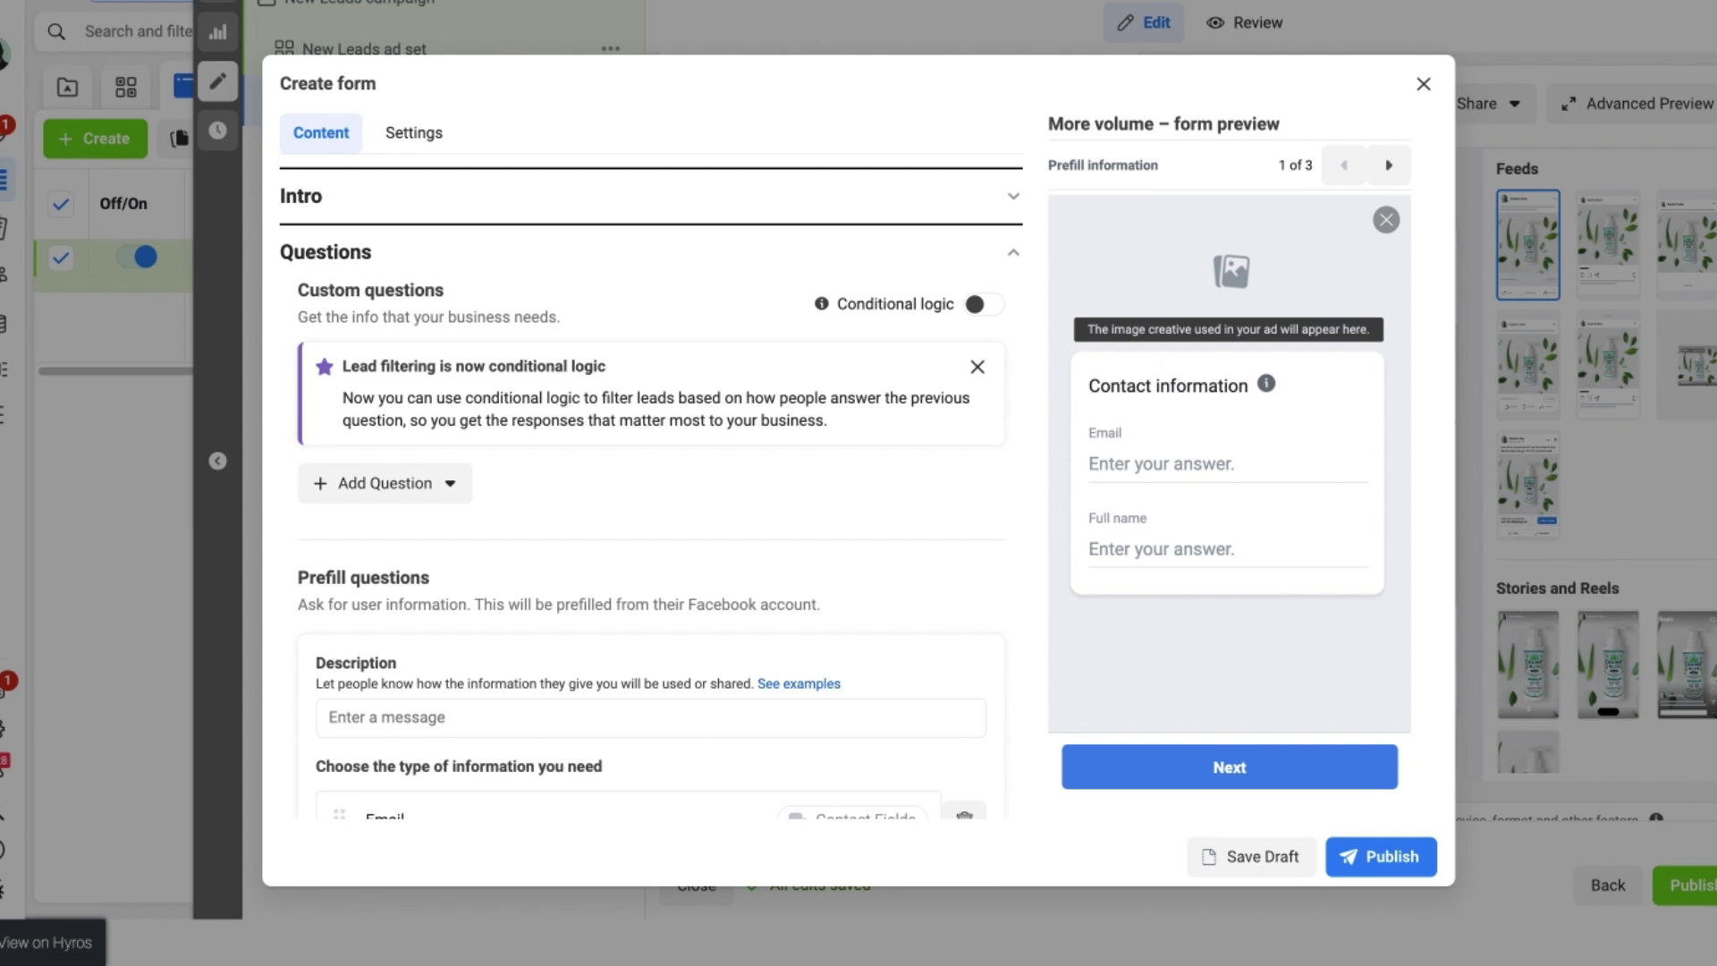
scroll(652, 488, down, 1)
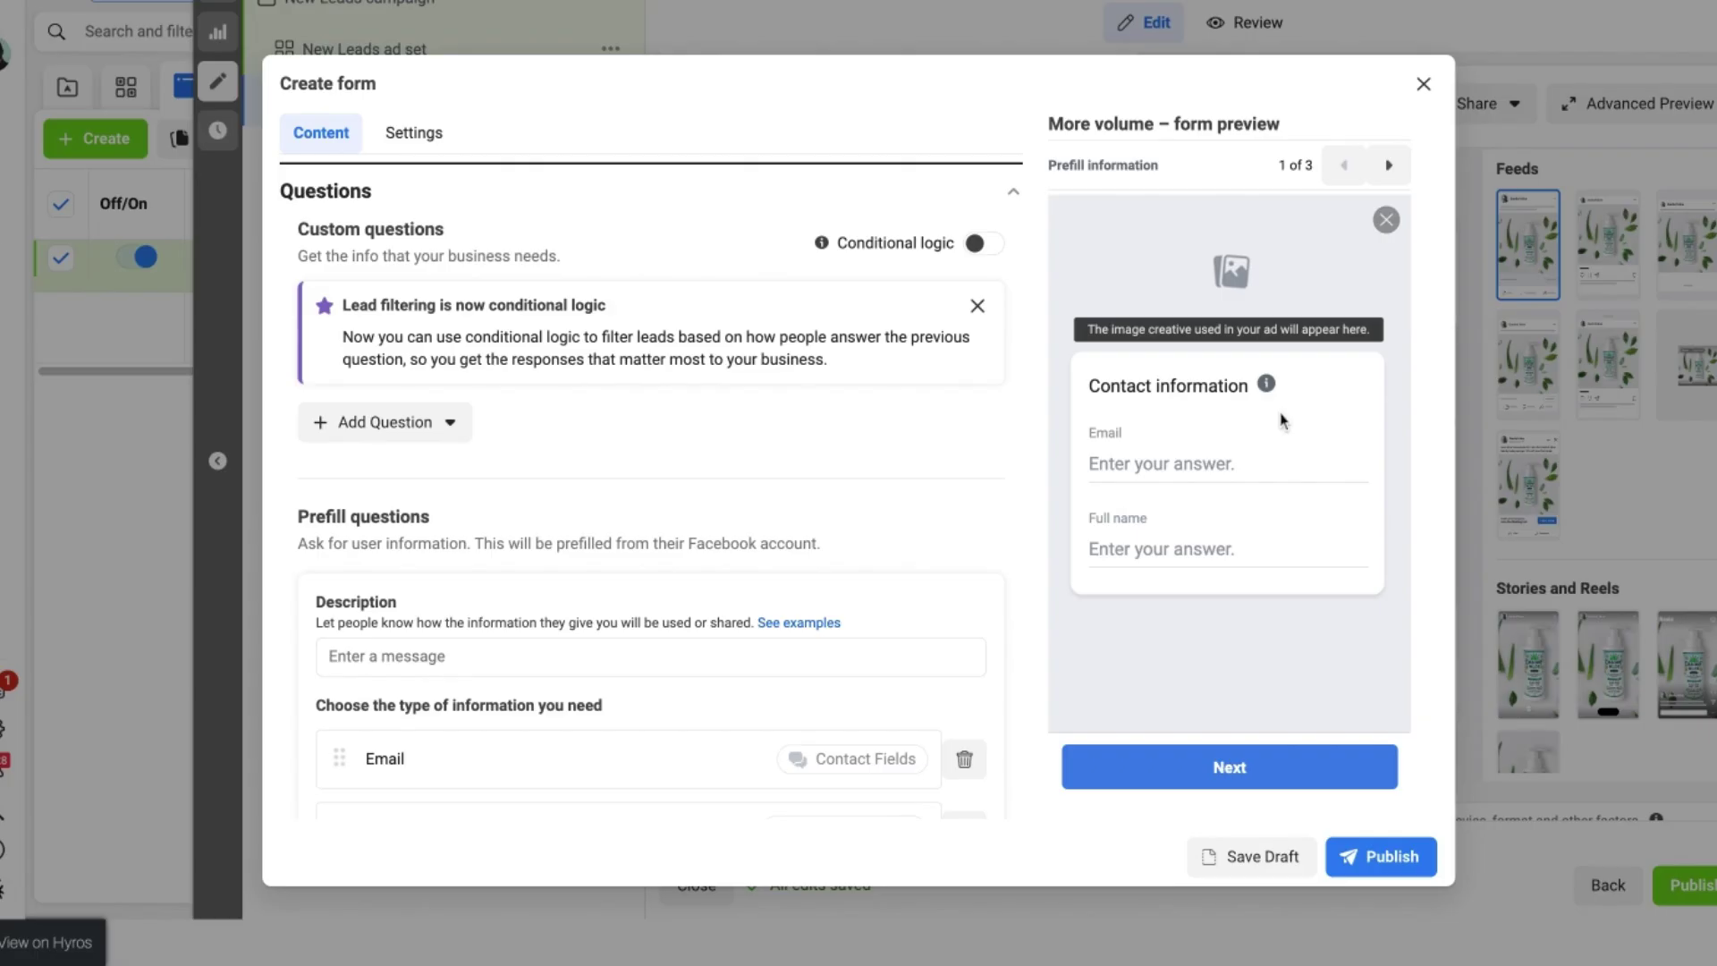
scroll(612, 543, down, 3)
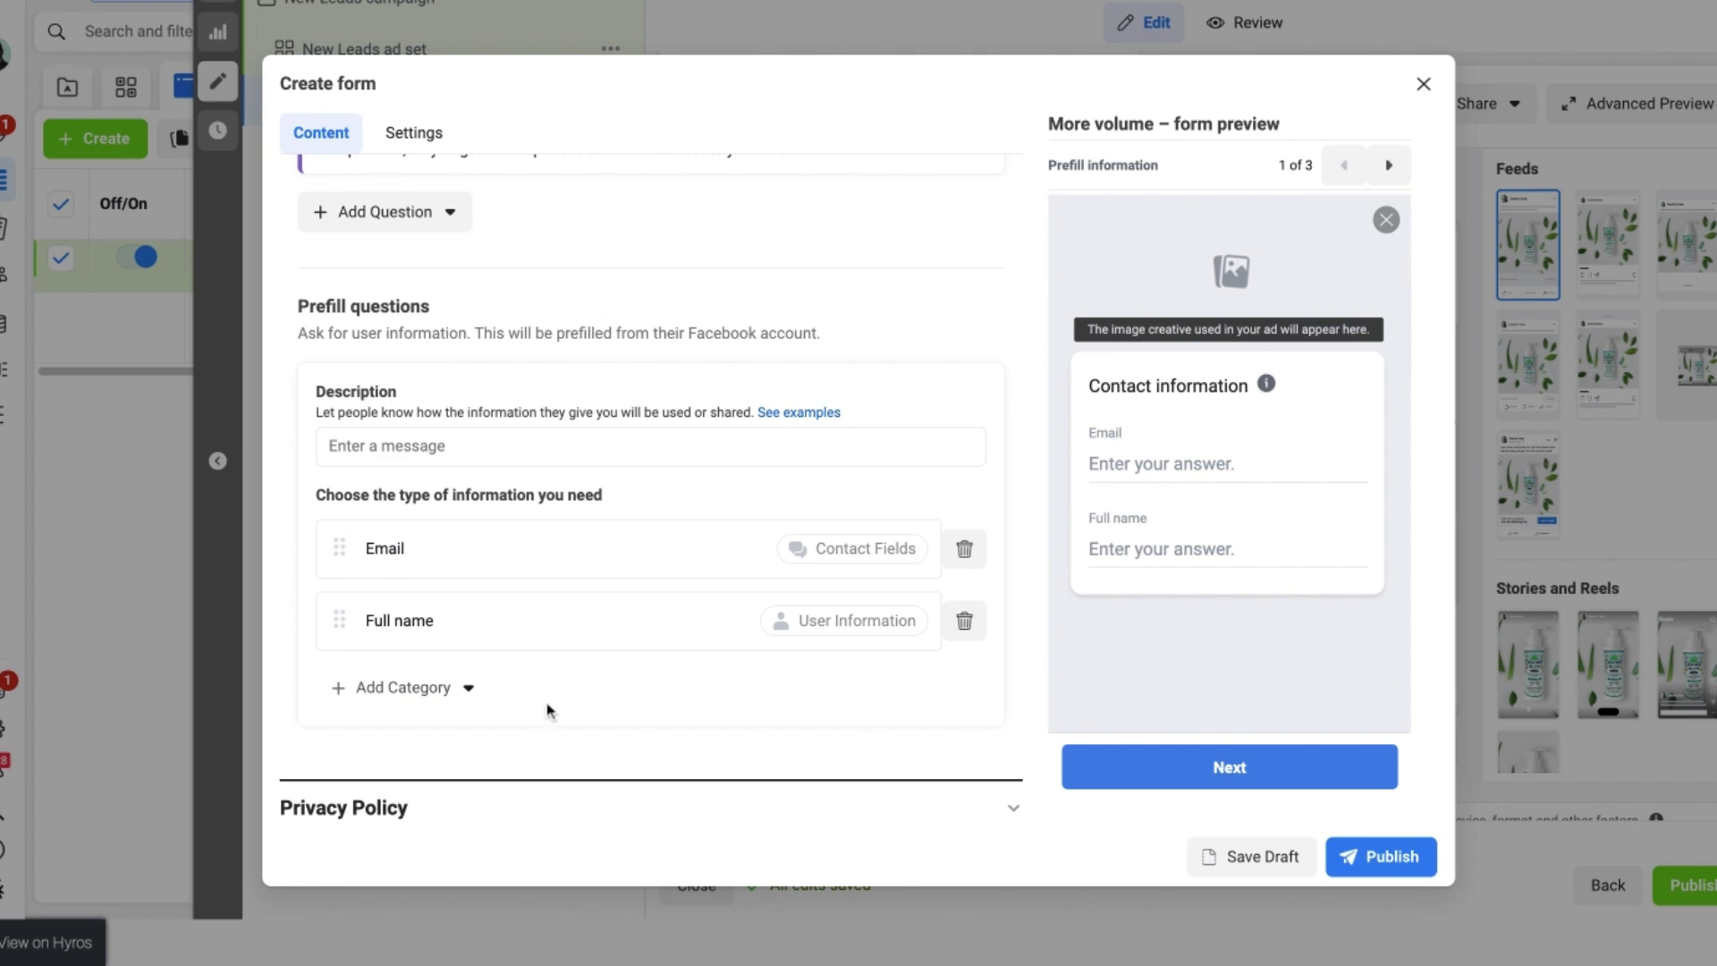
Add State and Phone number as prefill contact-field questions.
click(469, 688)
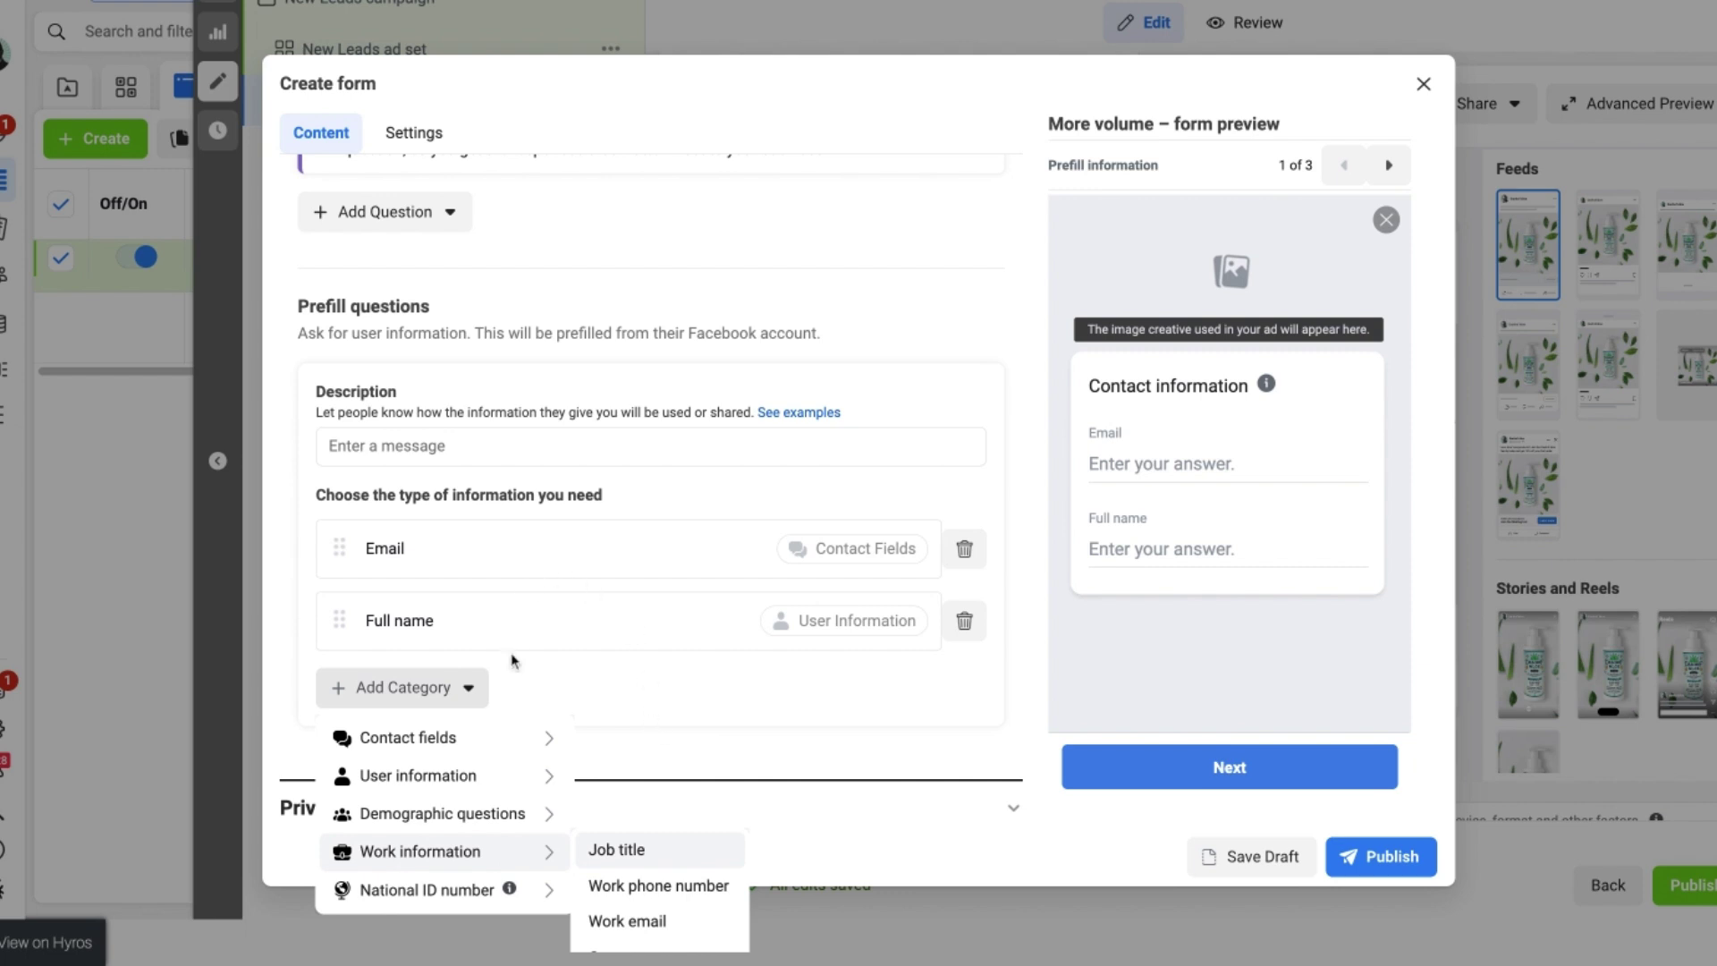
mouse_move(524, 741)
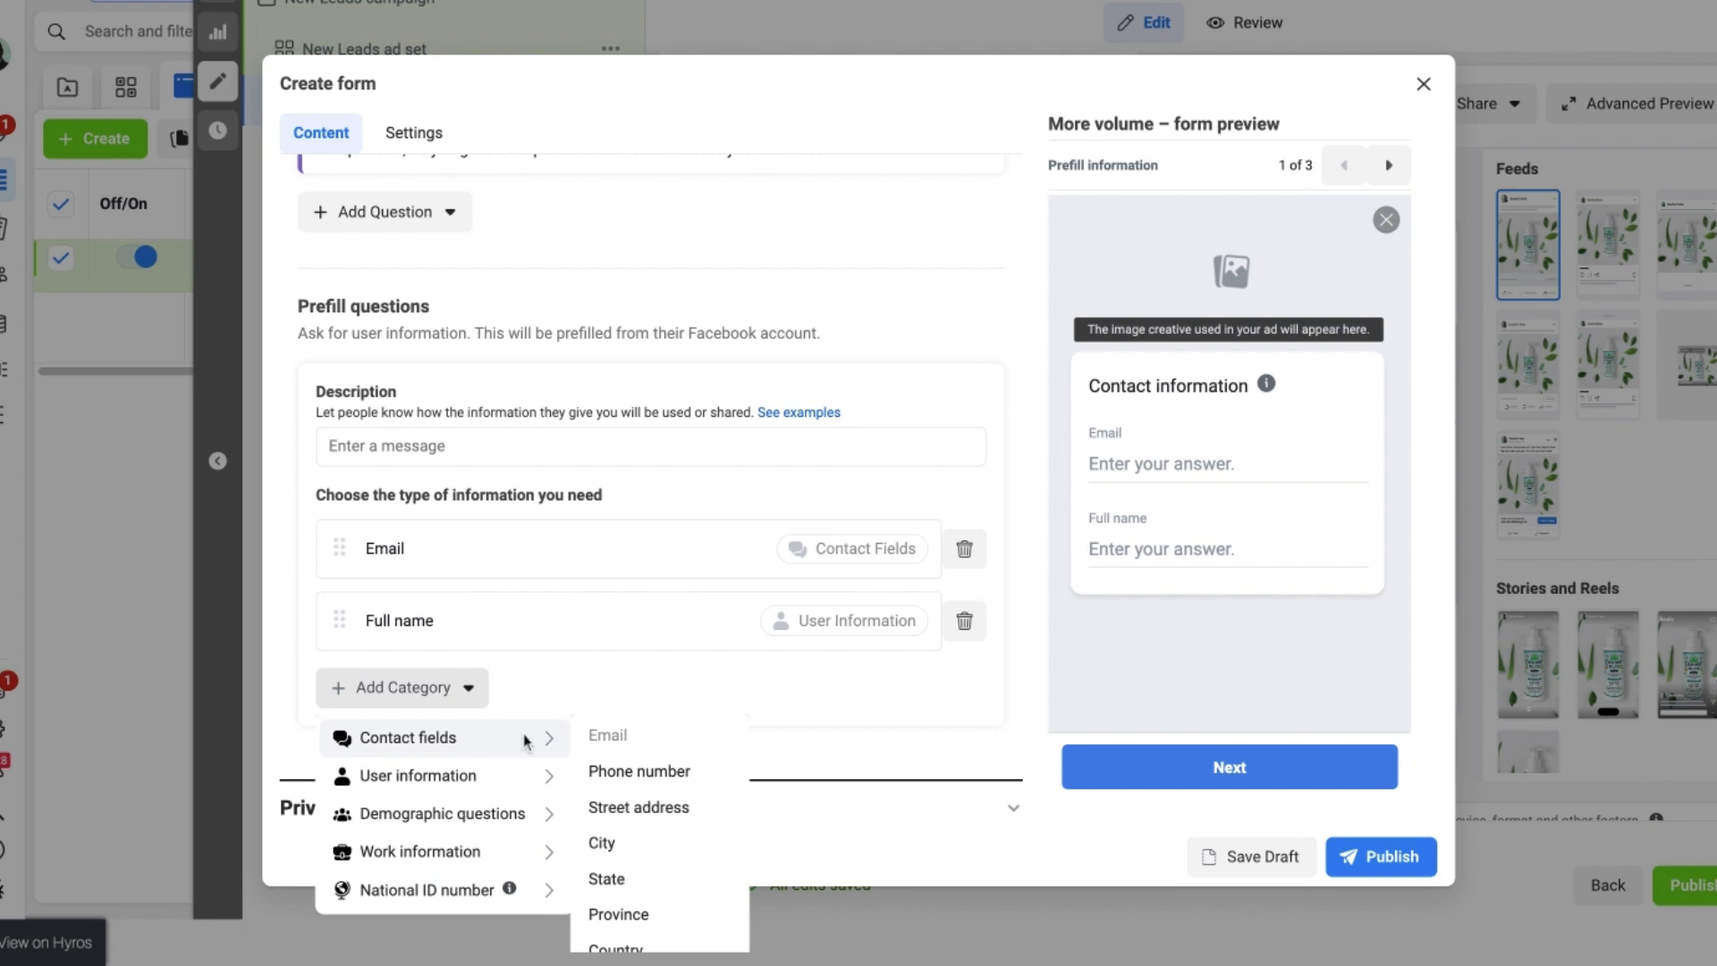
click(642, 884)
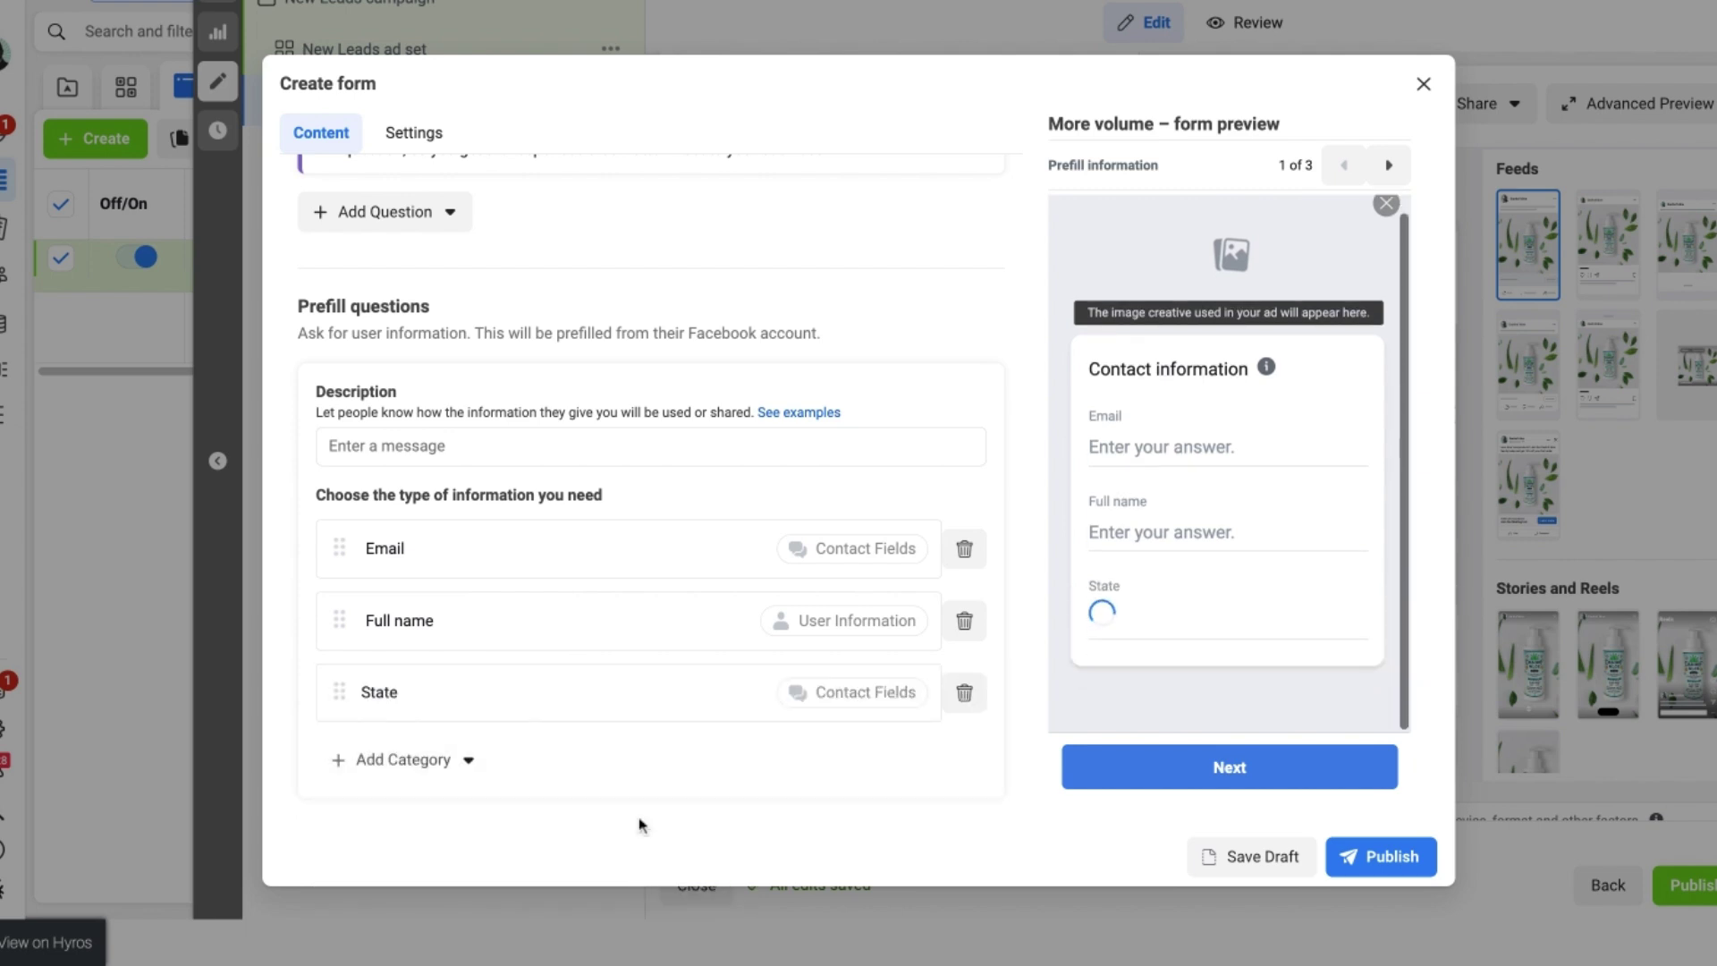
click(450, 769)
mouse_move(512, 568)
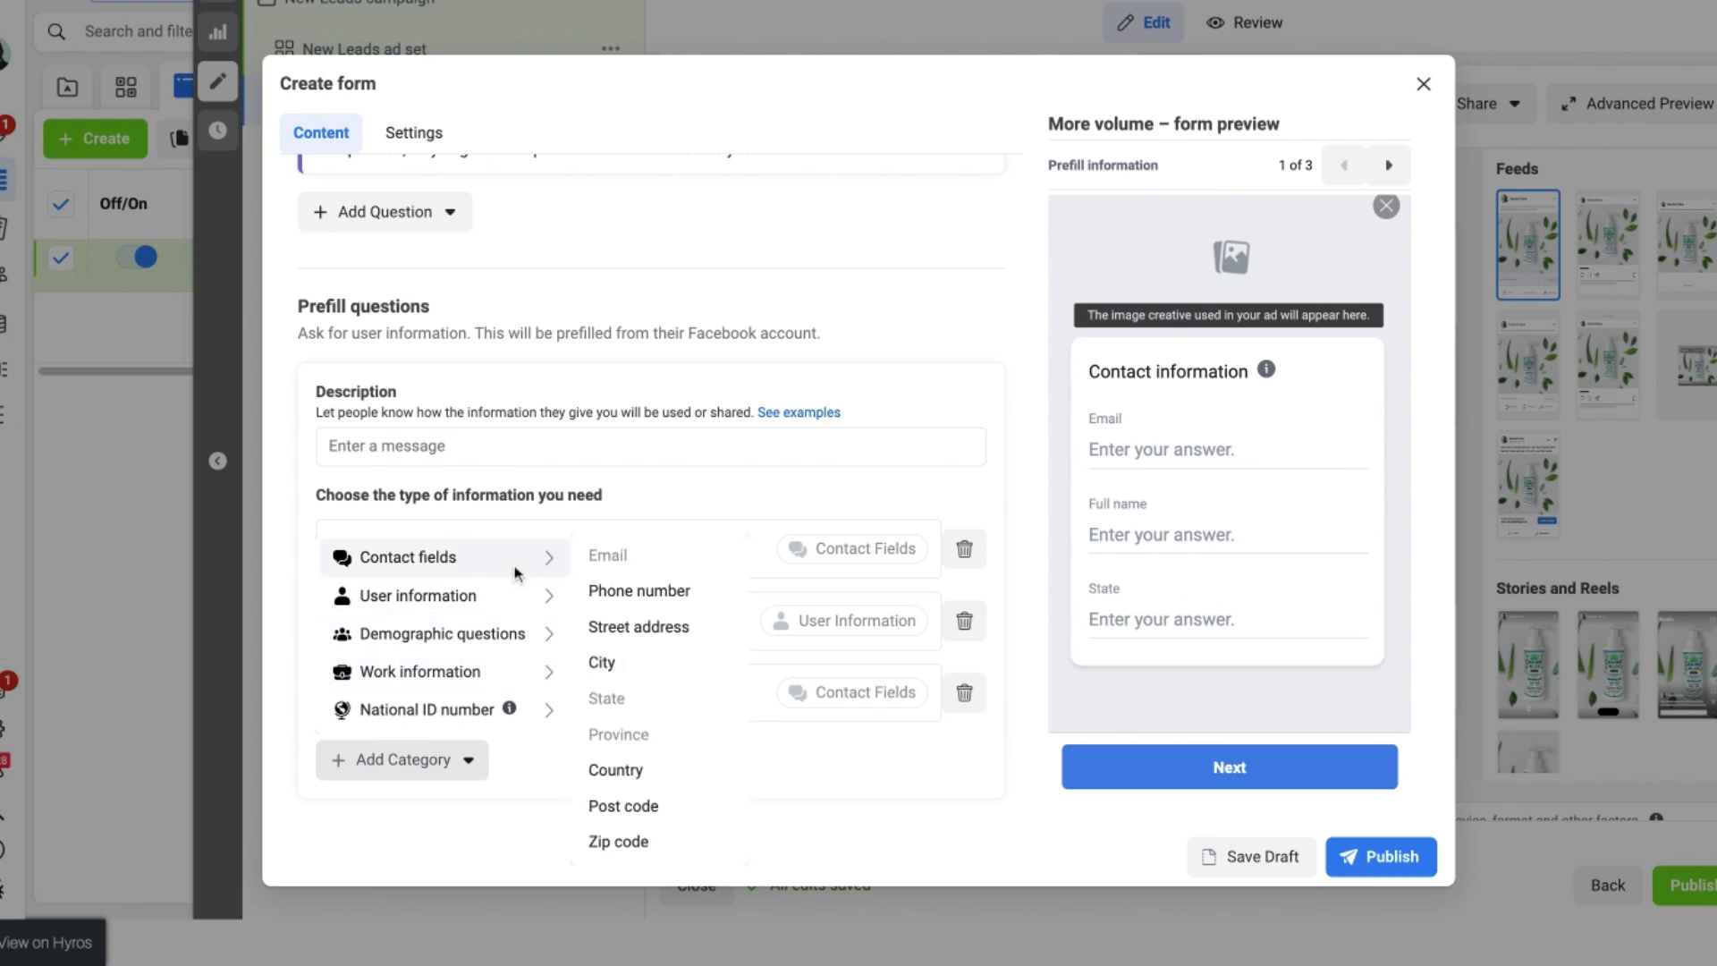
click(642, 595)
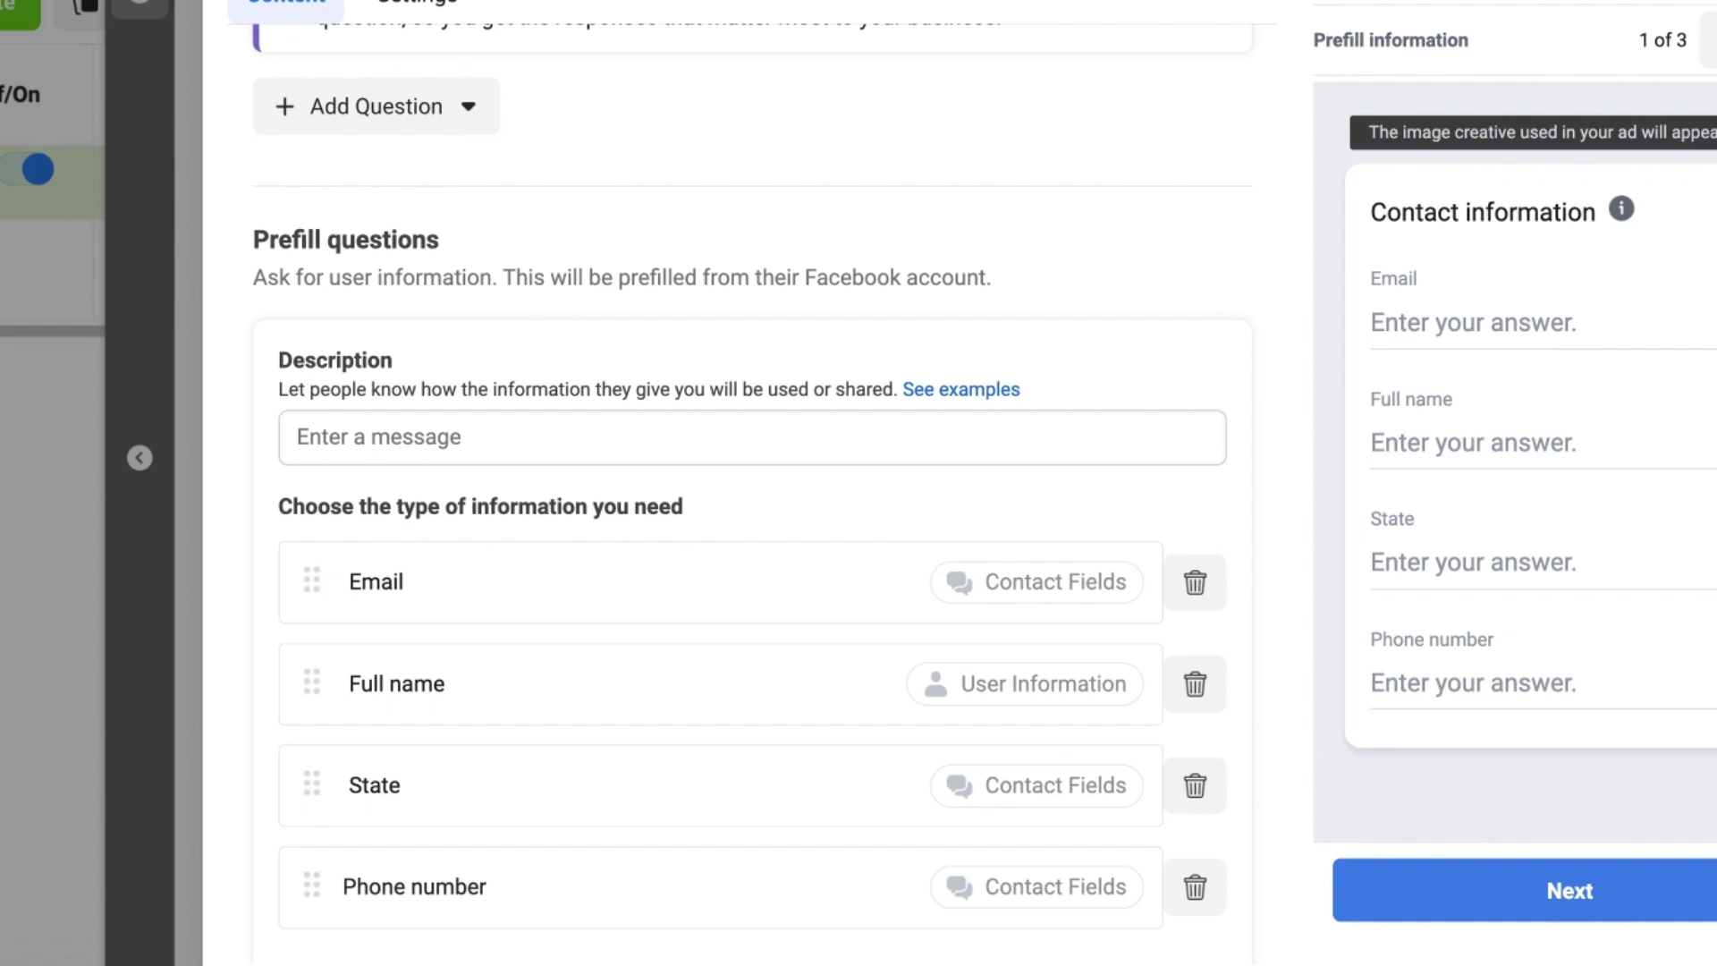
Paste the prefill description promising 10% off the first order.
click(297, 437)
text(Great choice. Just let us know the following information for 10% off your first order.)
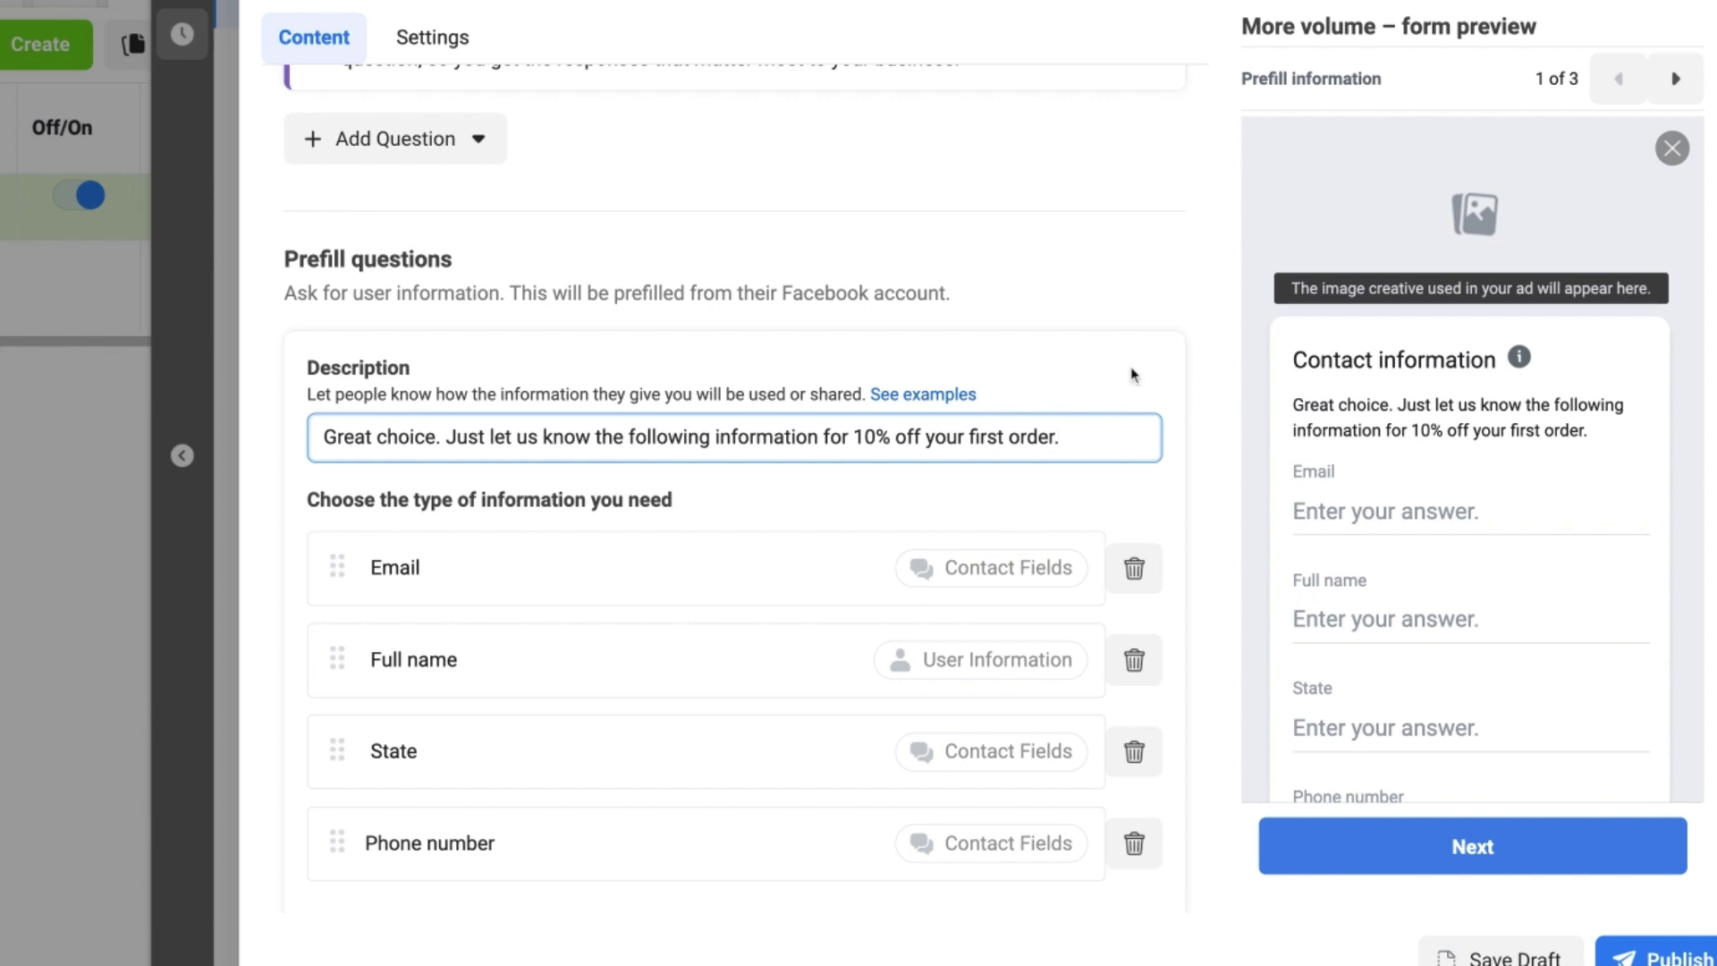
scroll(1132, 375, up, 3)
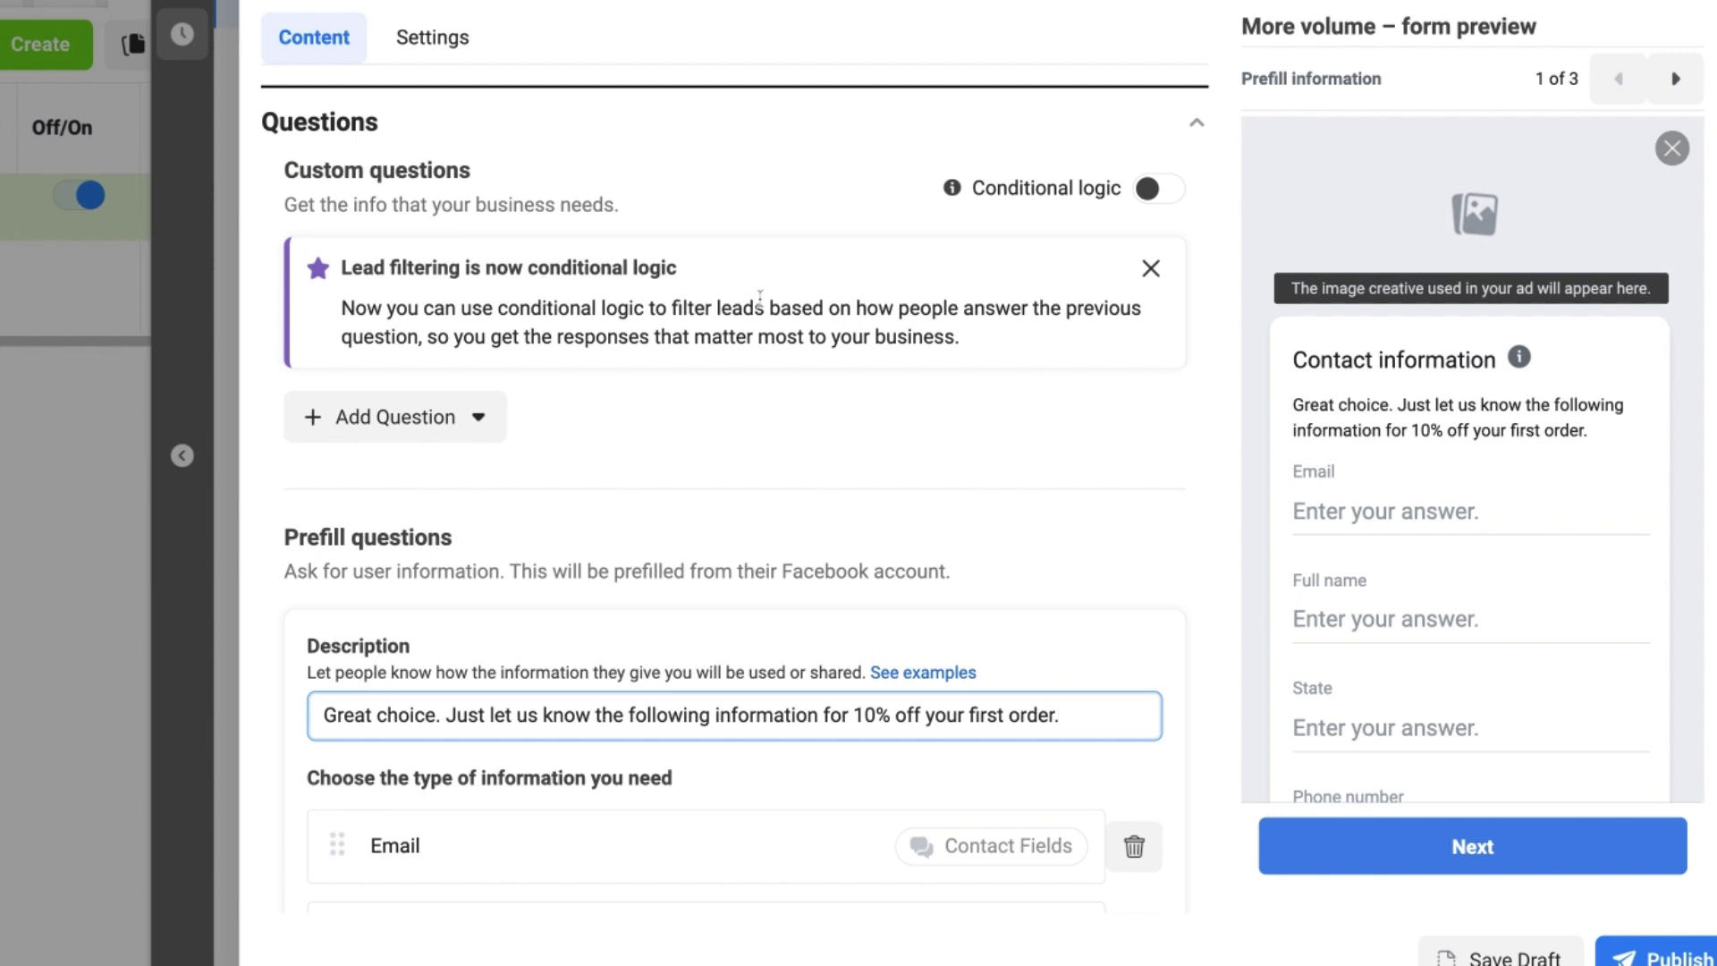
Add a multiple-choice question on Aloe Vera investment timing with answers Now and Within A Month.
click(479, 418)
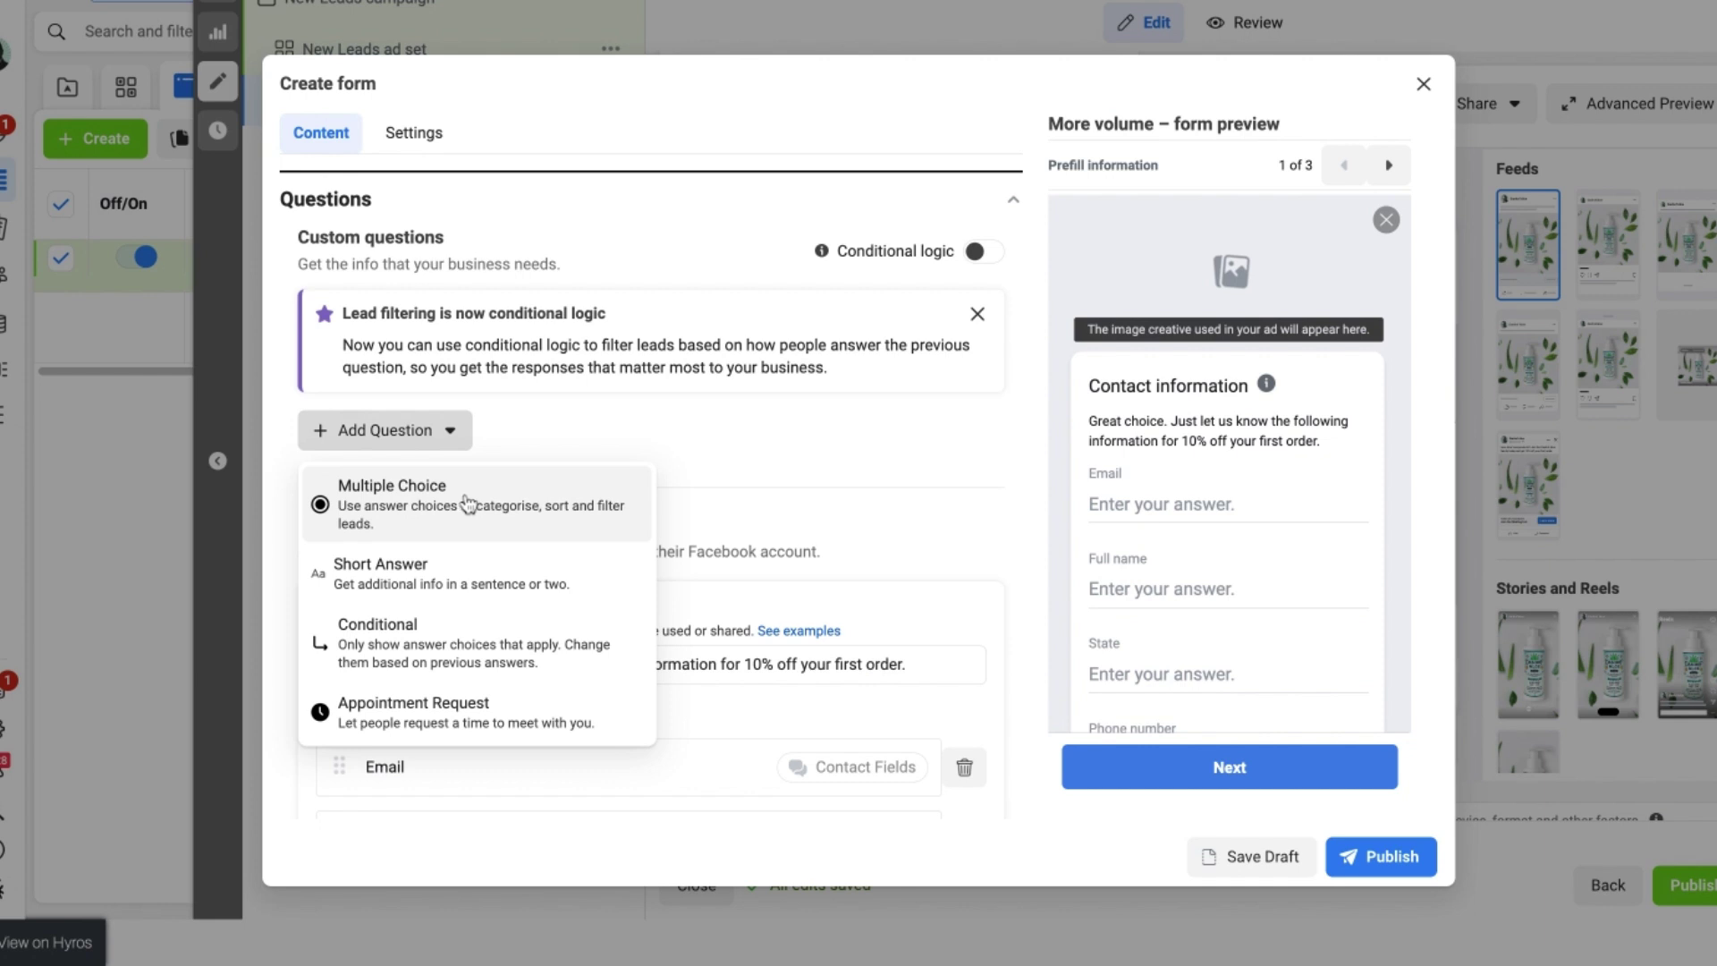
click(466, 504)
click(467, 506)
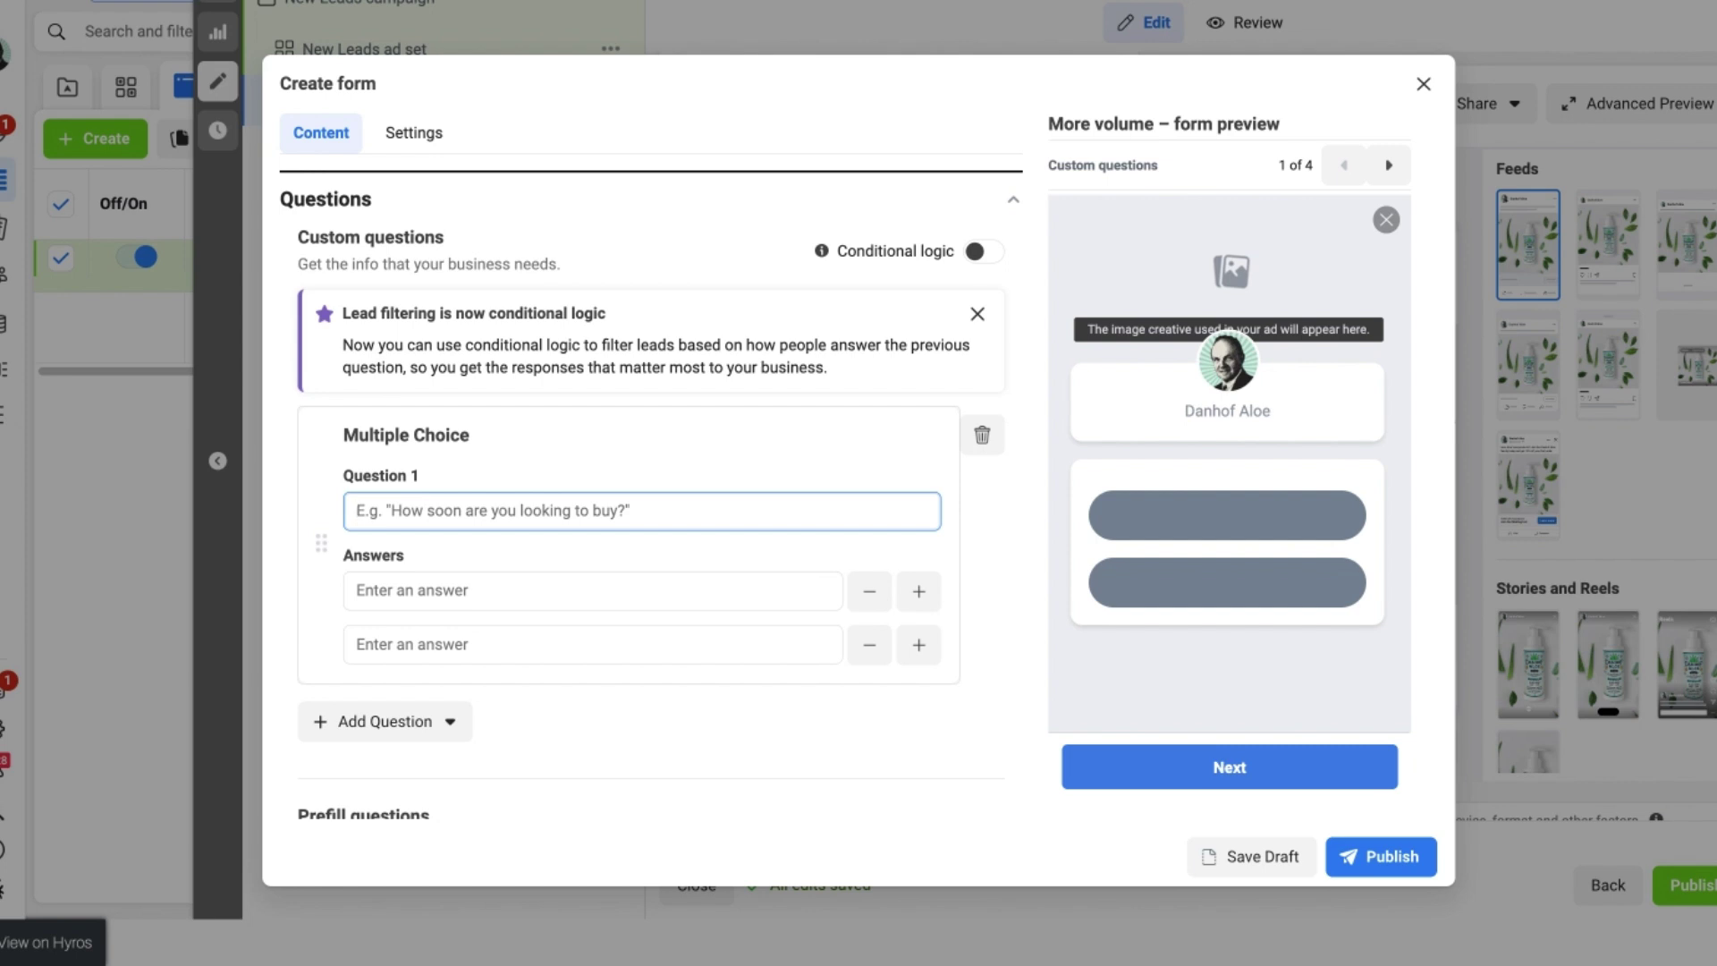
text(Name?)
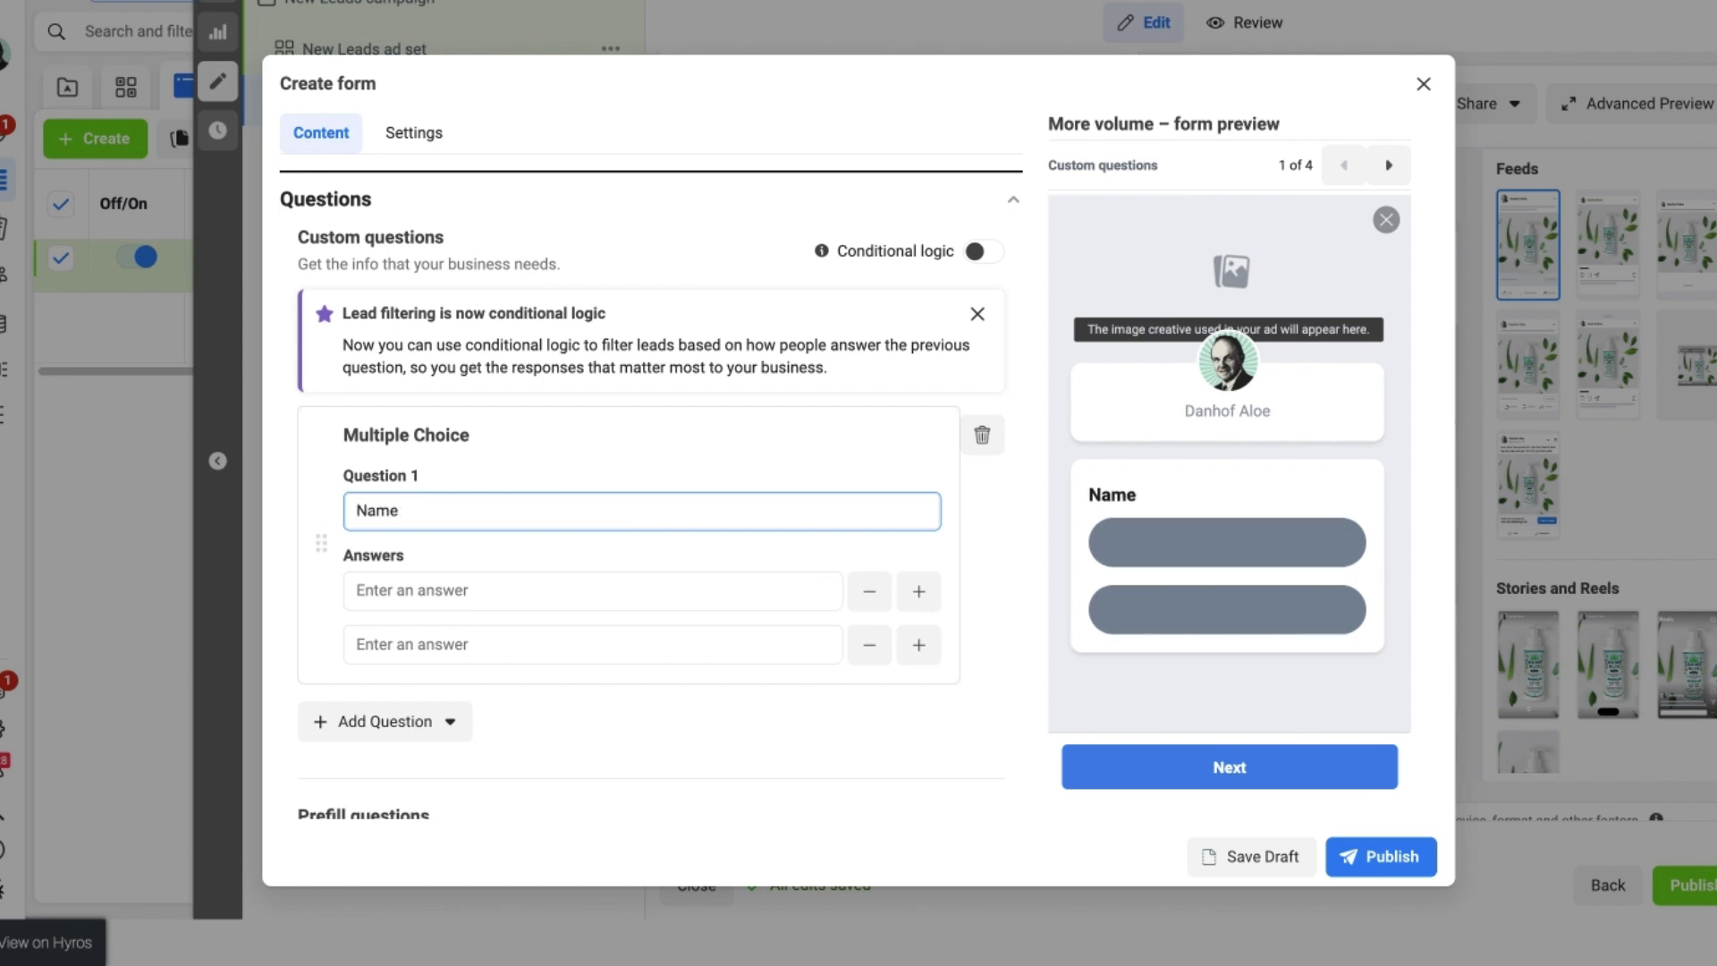
click(485, 589)
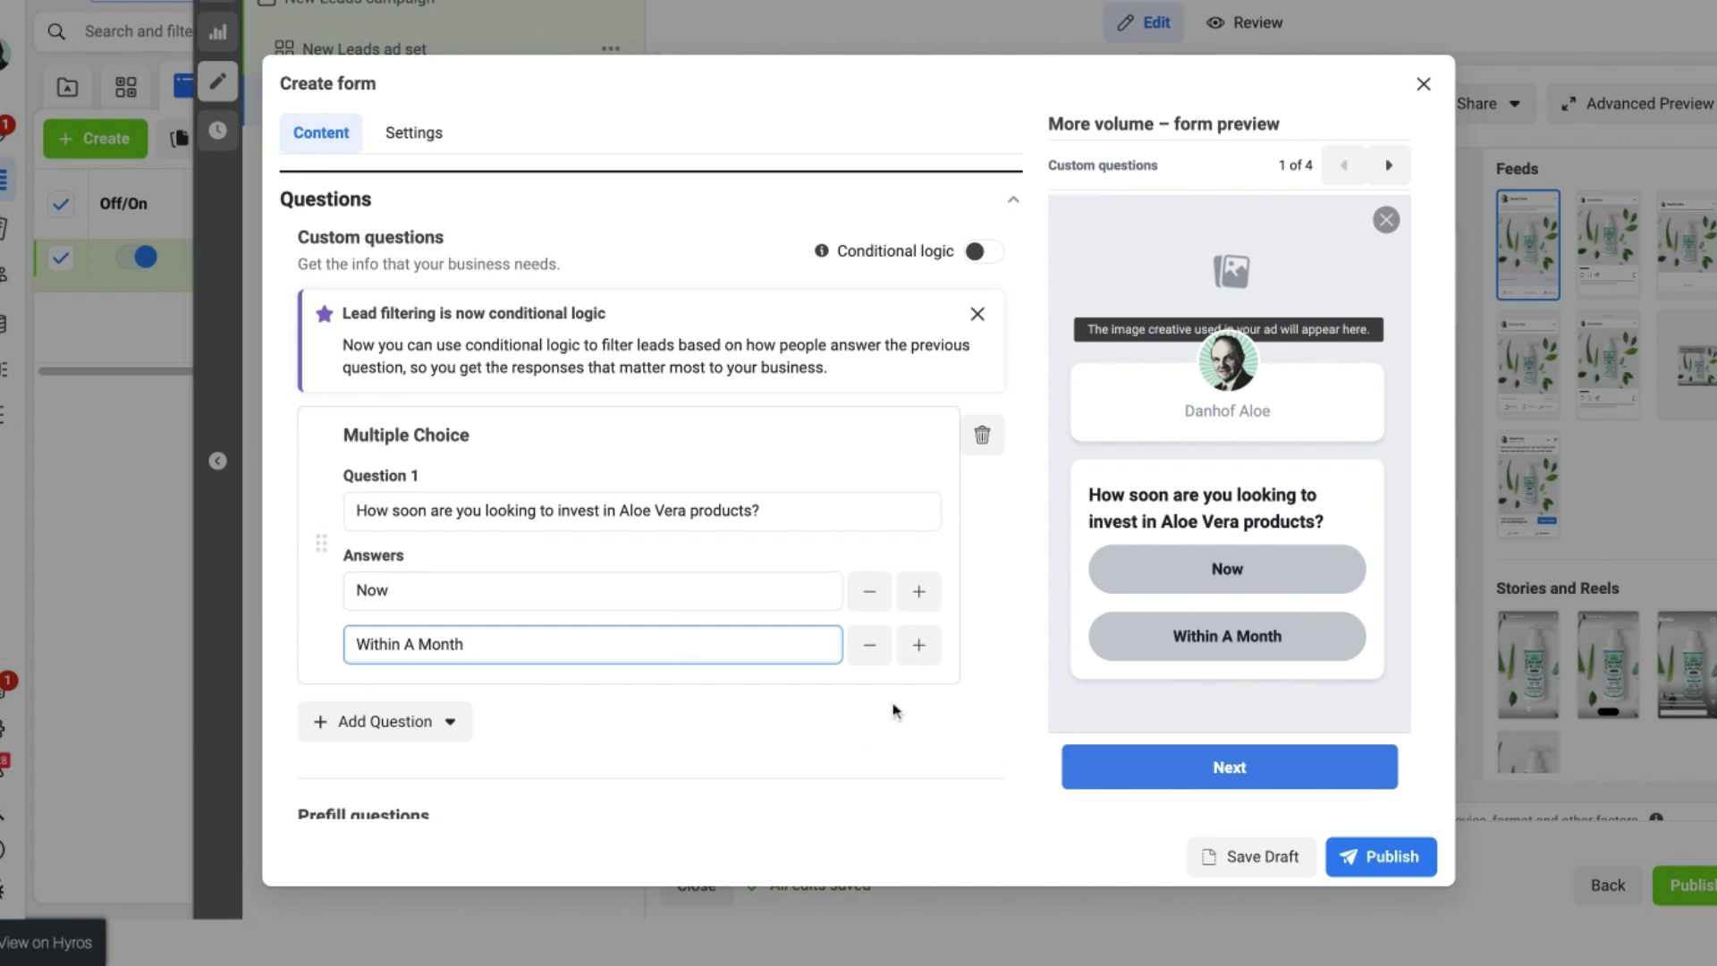
click(921, 653)
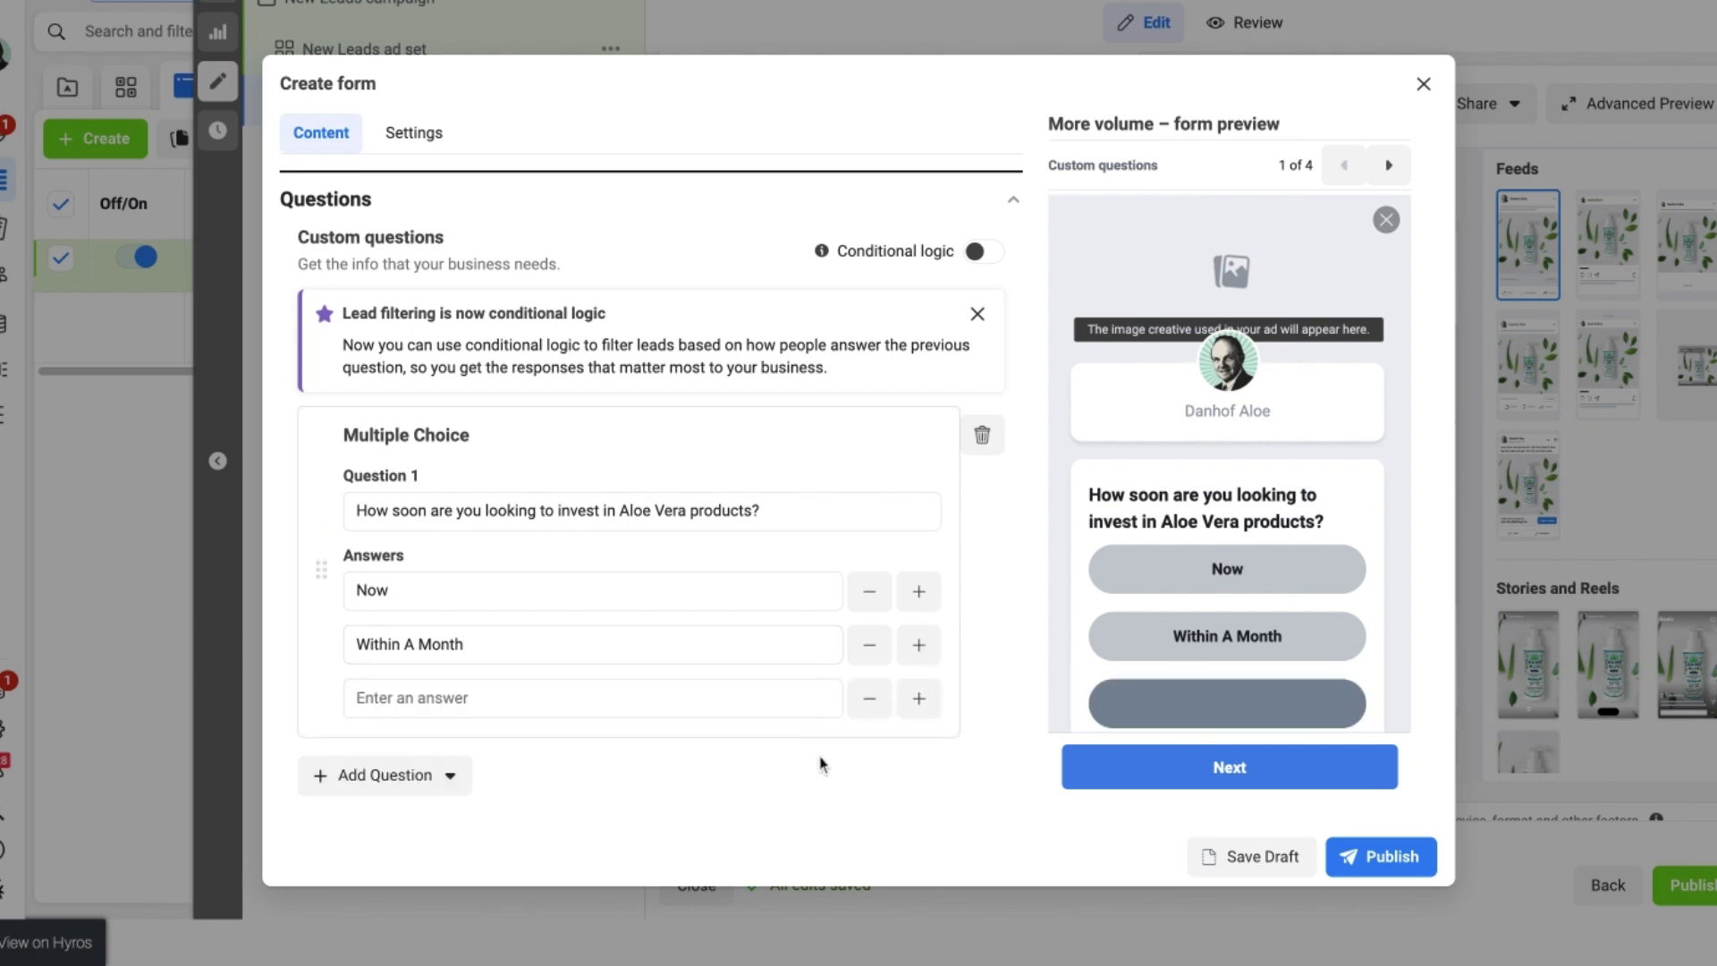
click(871, 700)
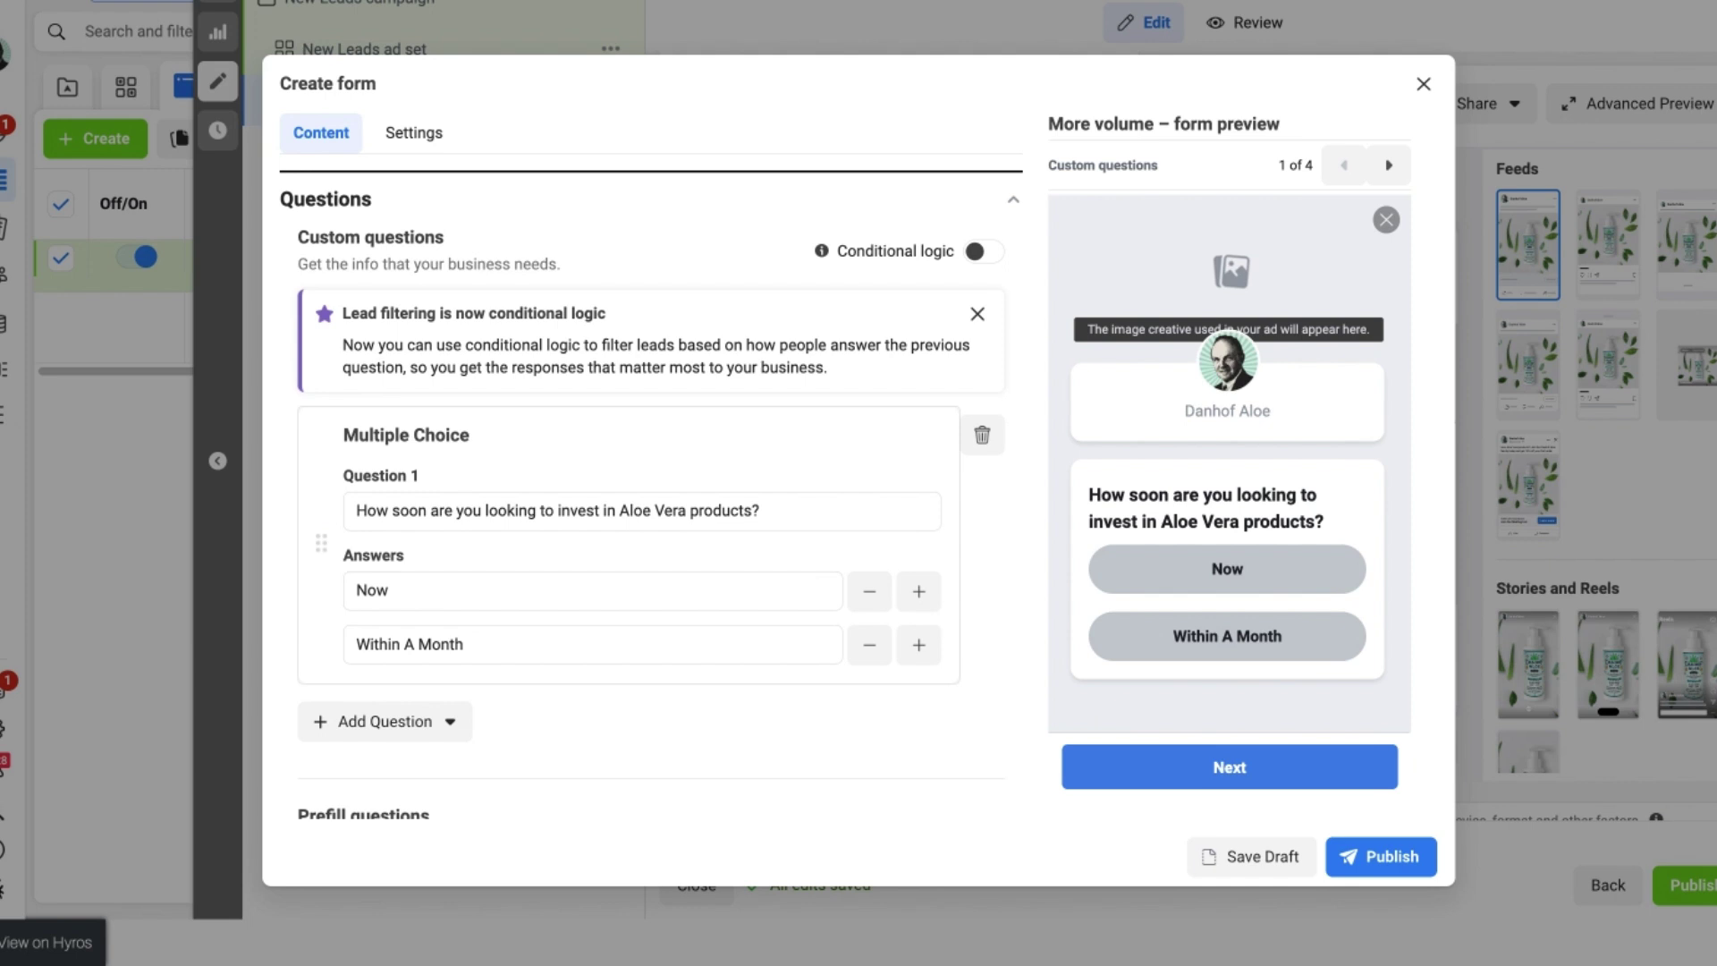
scroll(587, 671, down, 6)
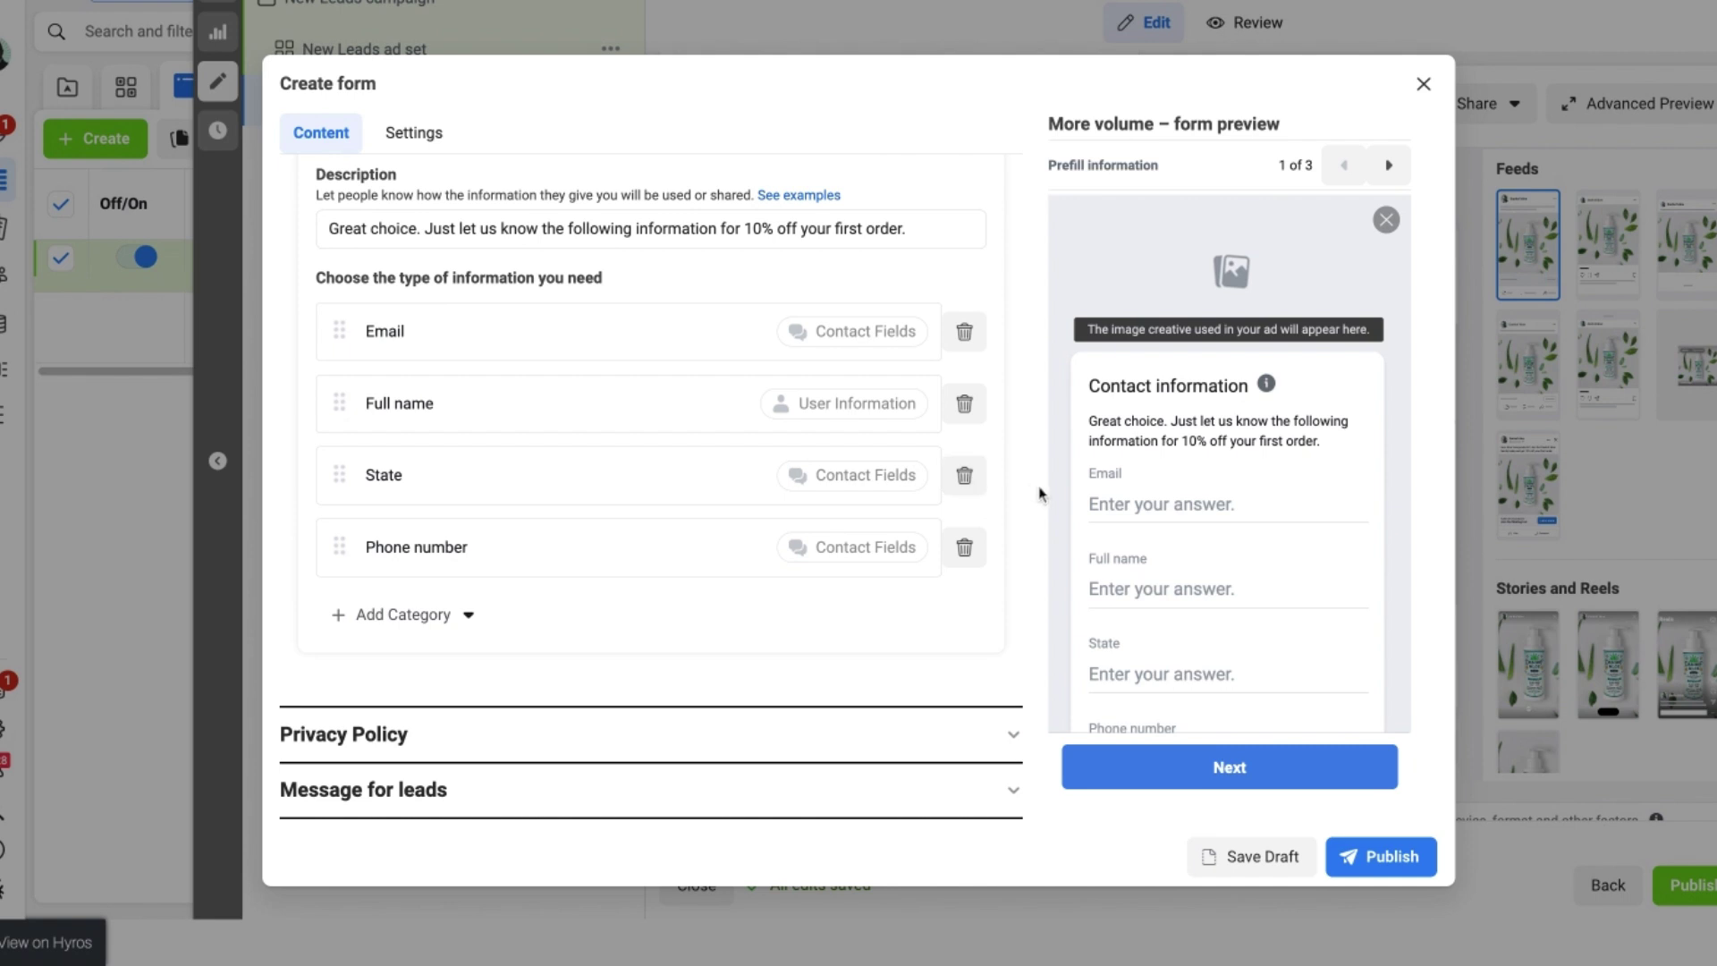
click(1013, 741)
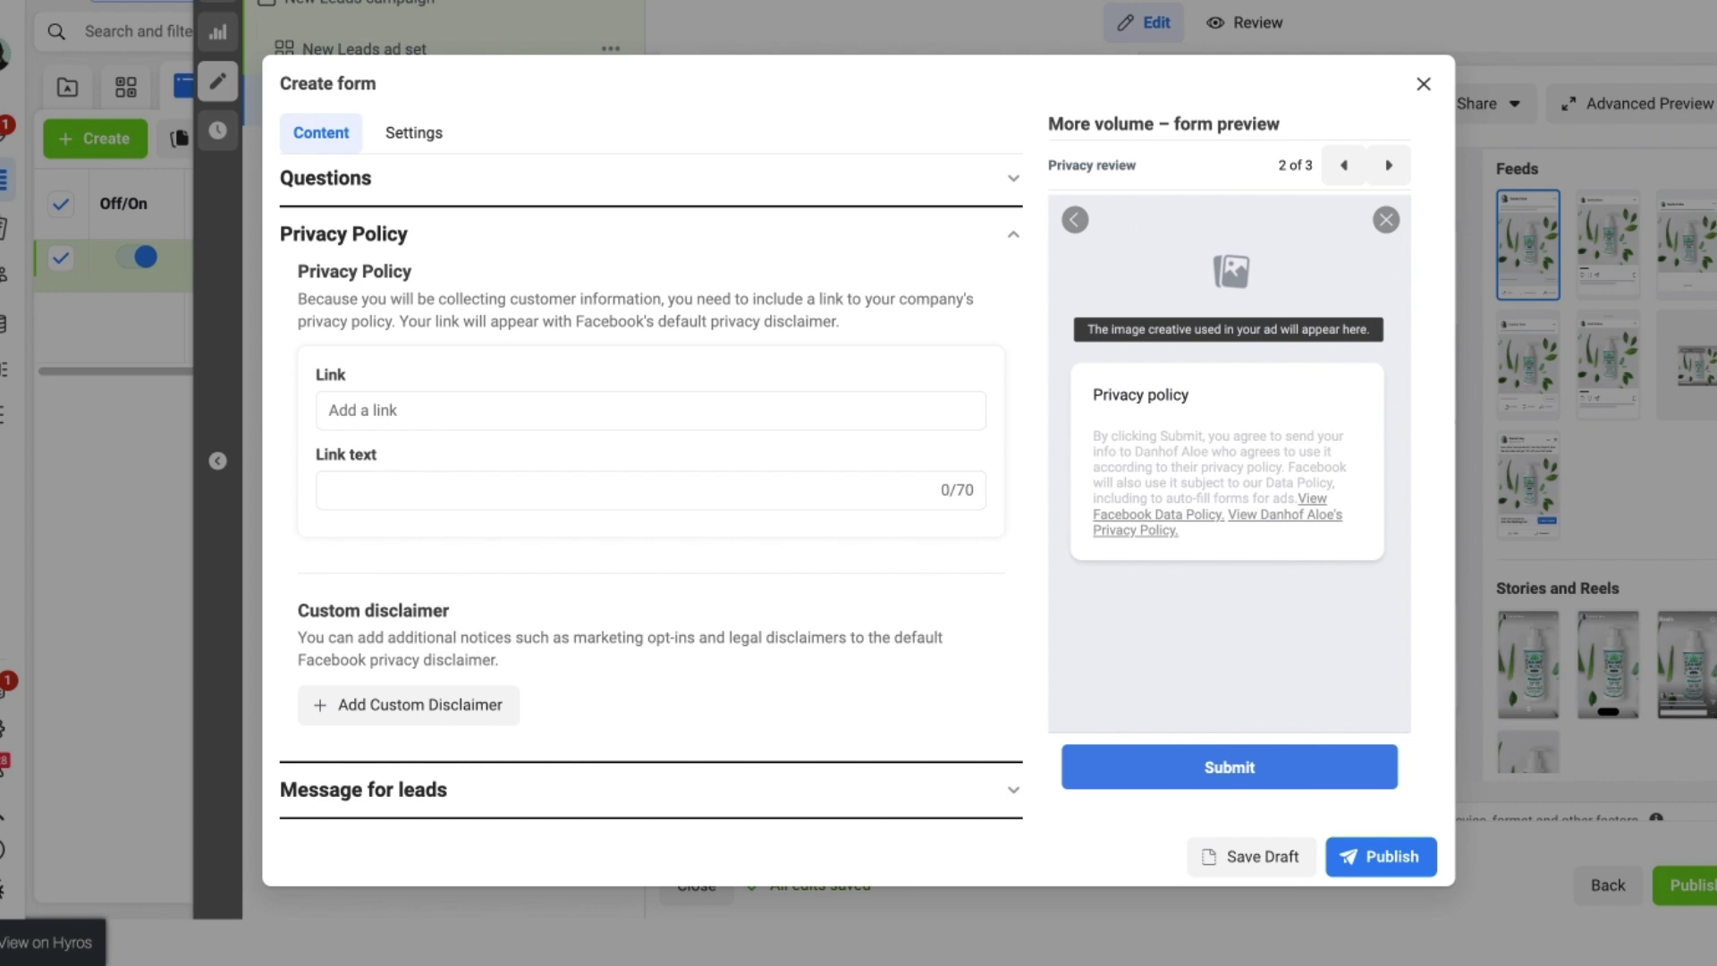
click(378, 418)
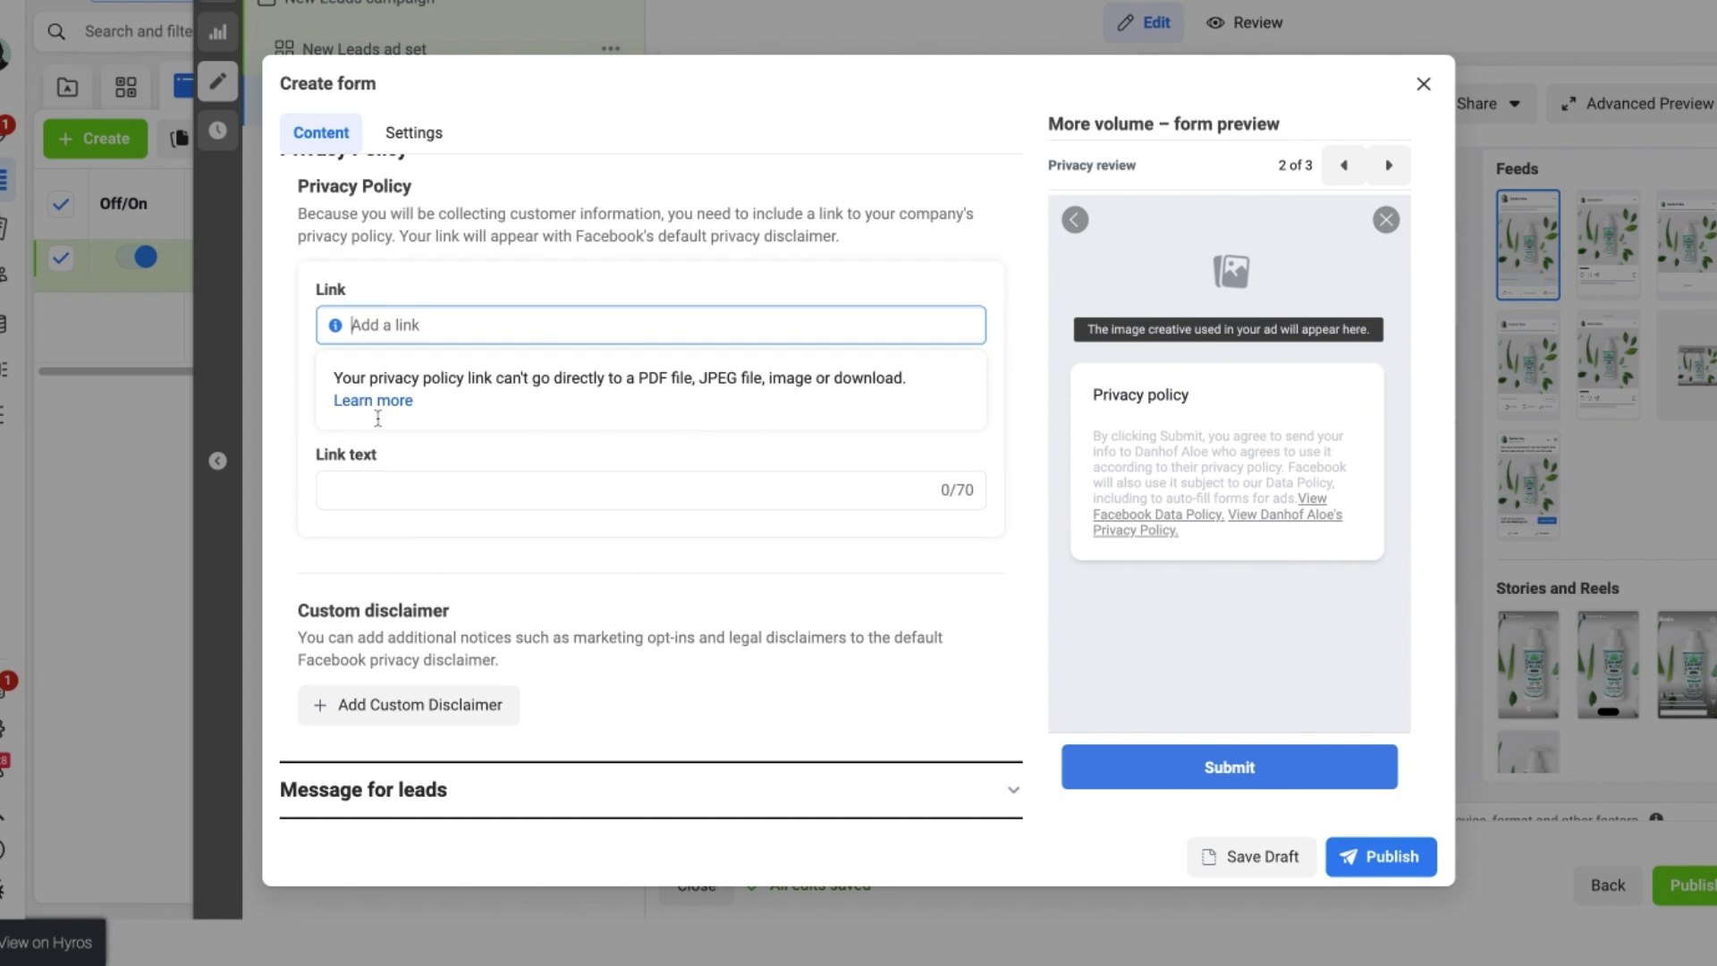
text(https://danhofaloe.com/policies/privacy-policy)
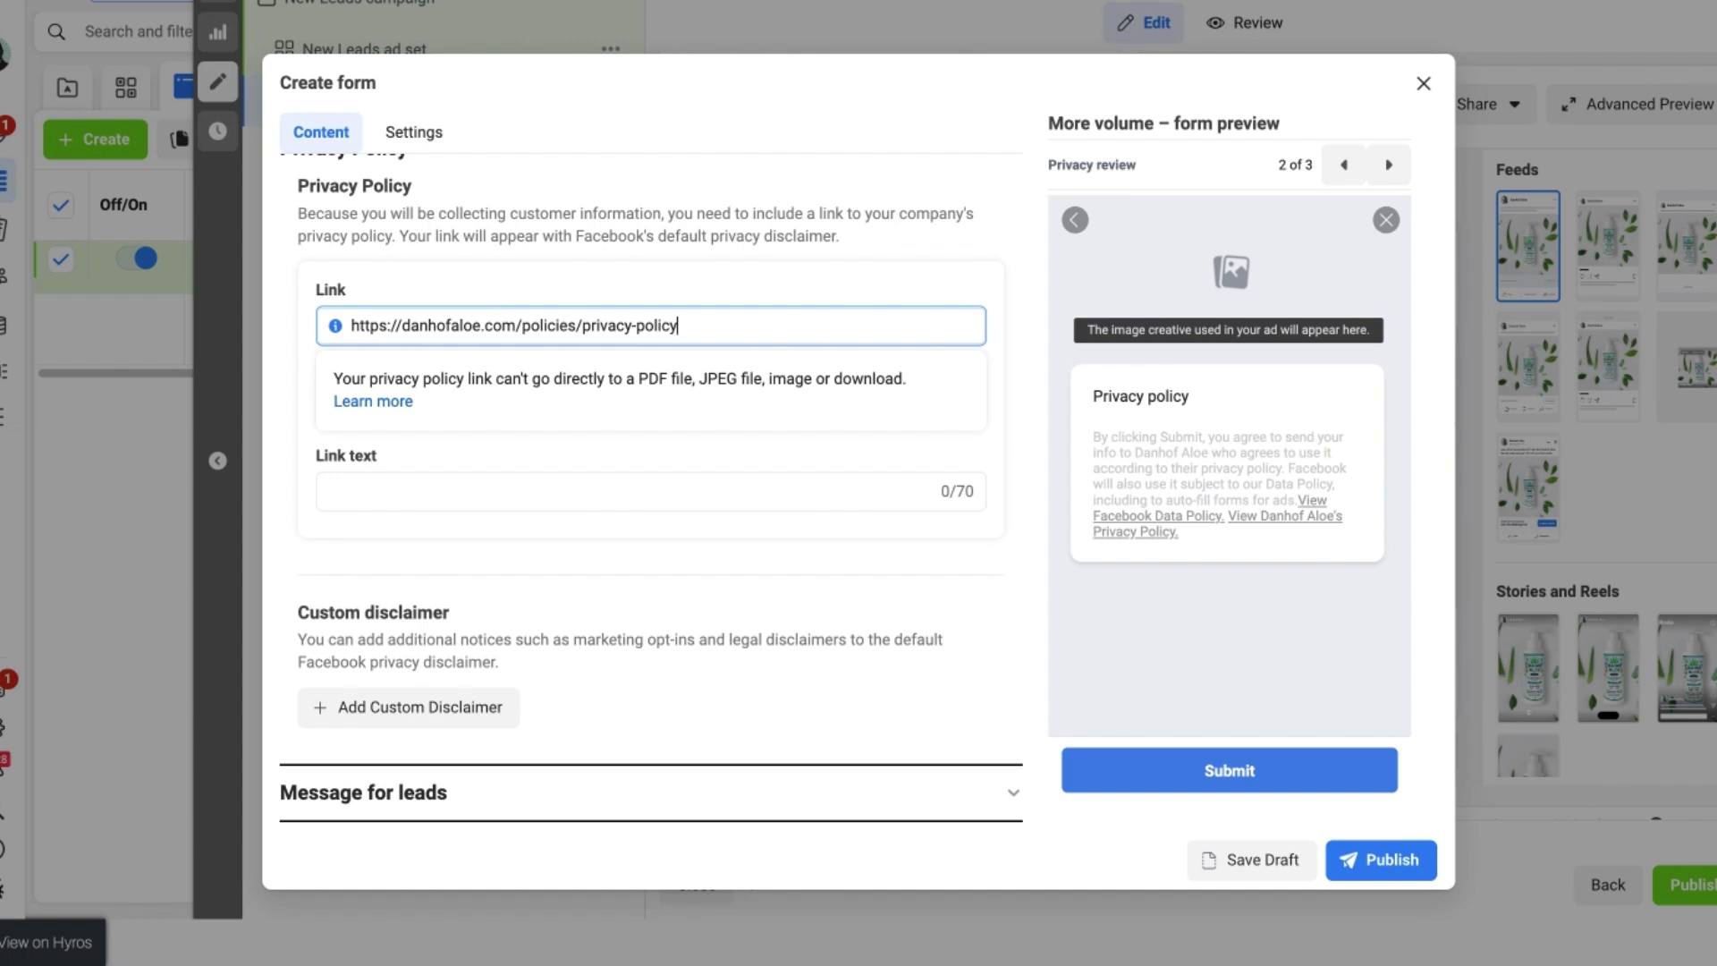
click(408, 492)
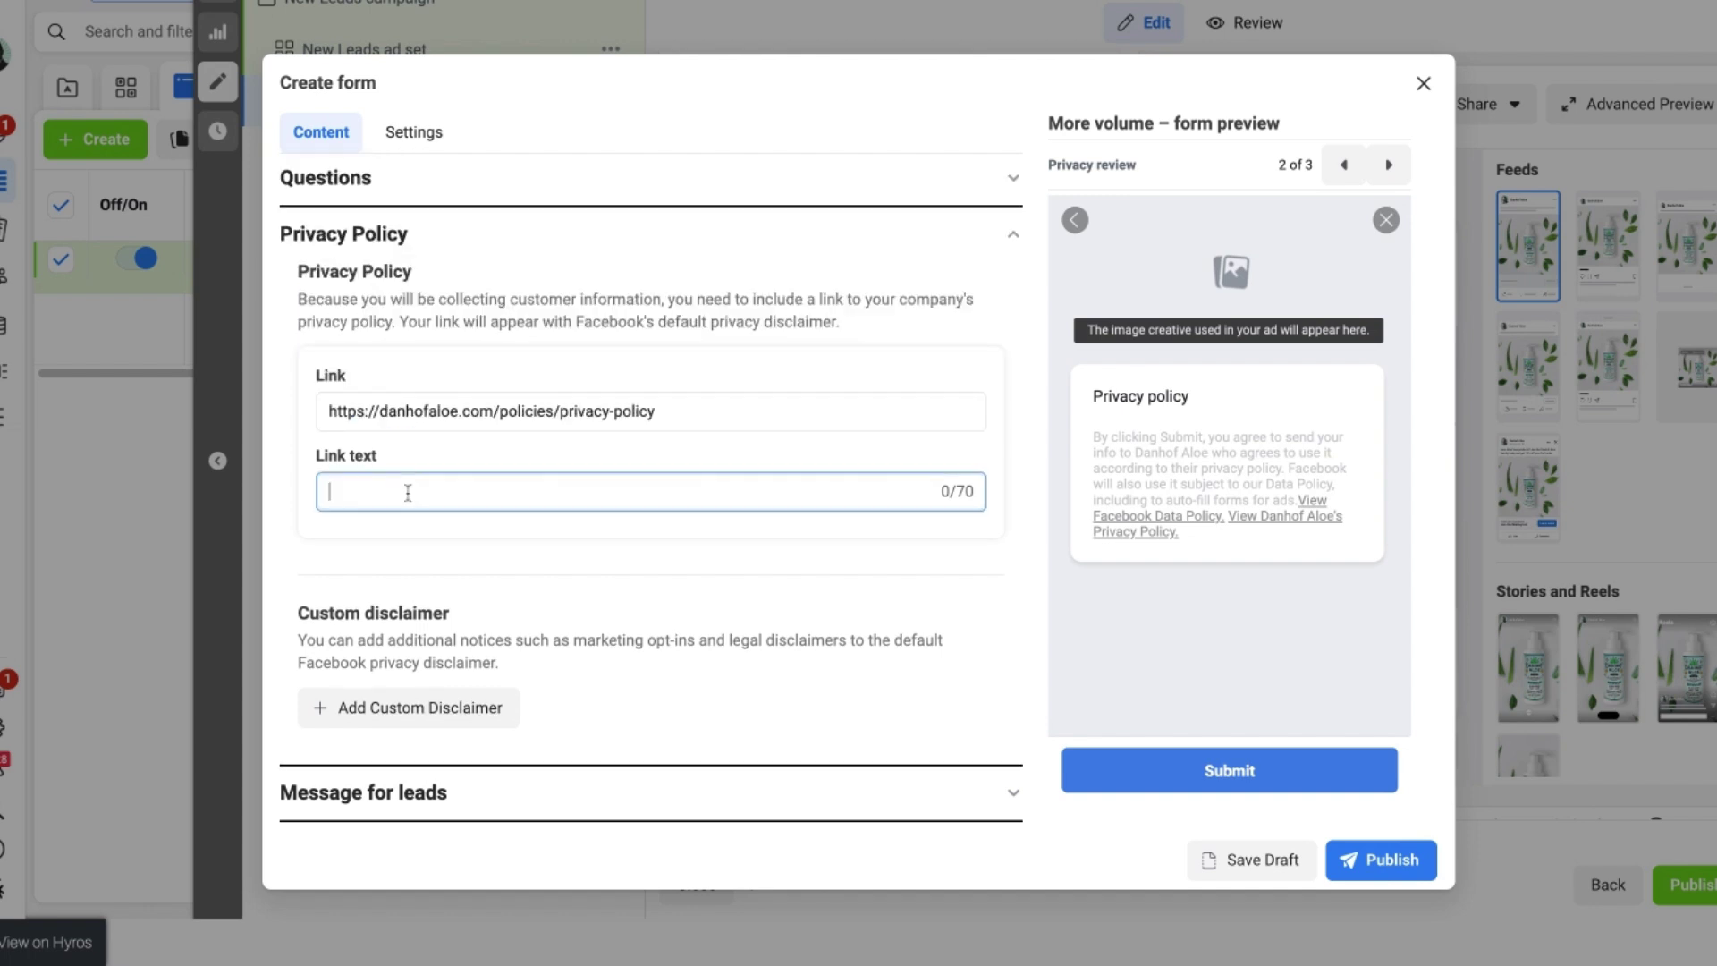
text(Privac)
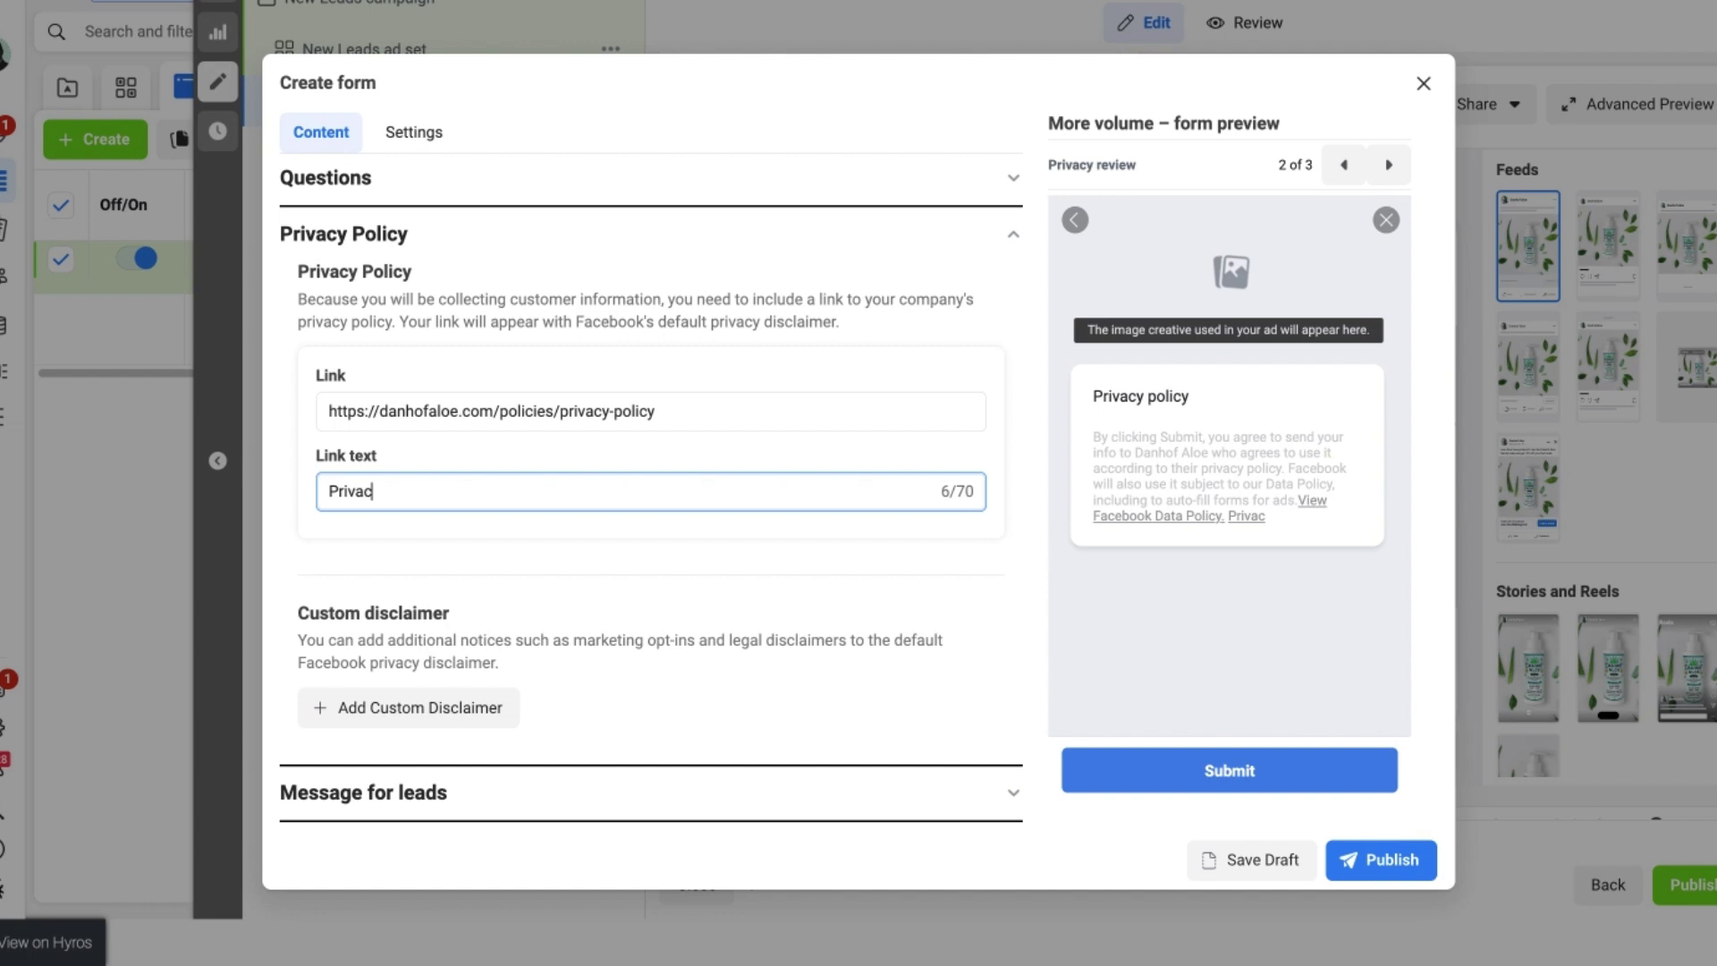
text(y Policy)
Open the thank-you message for leads and select its headline and description text.
click(1014, 794)
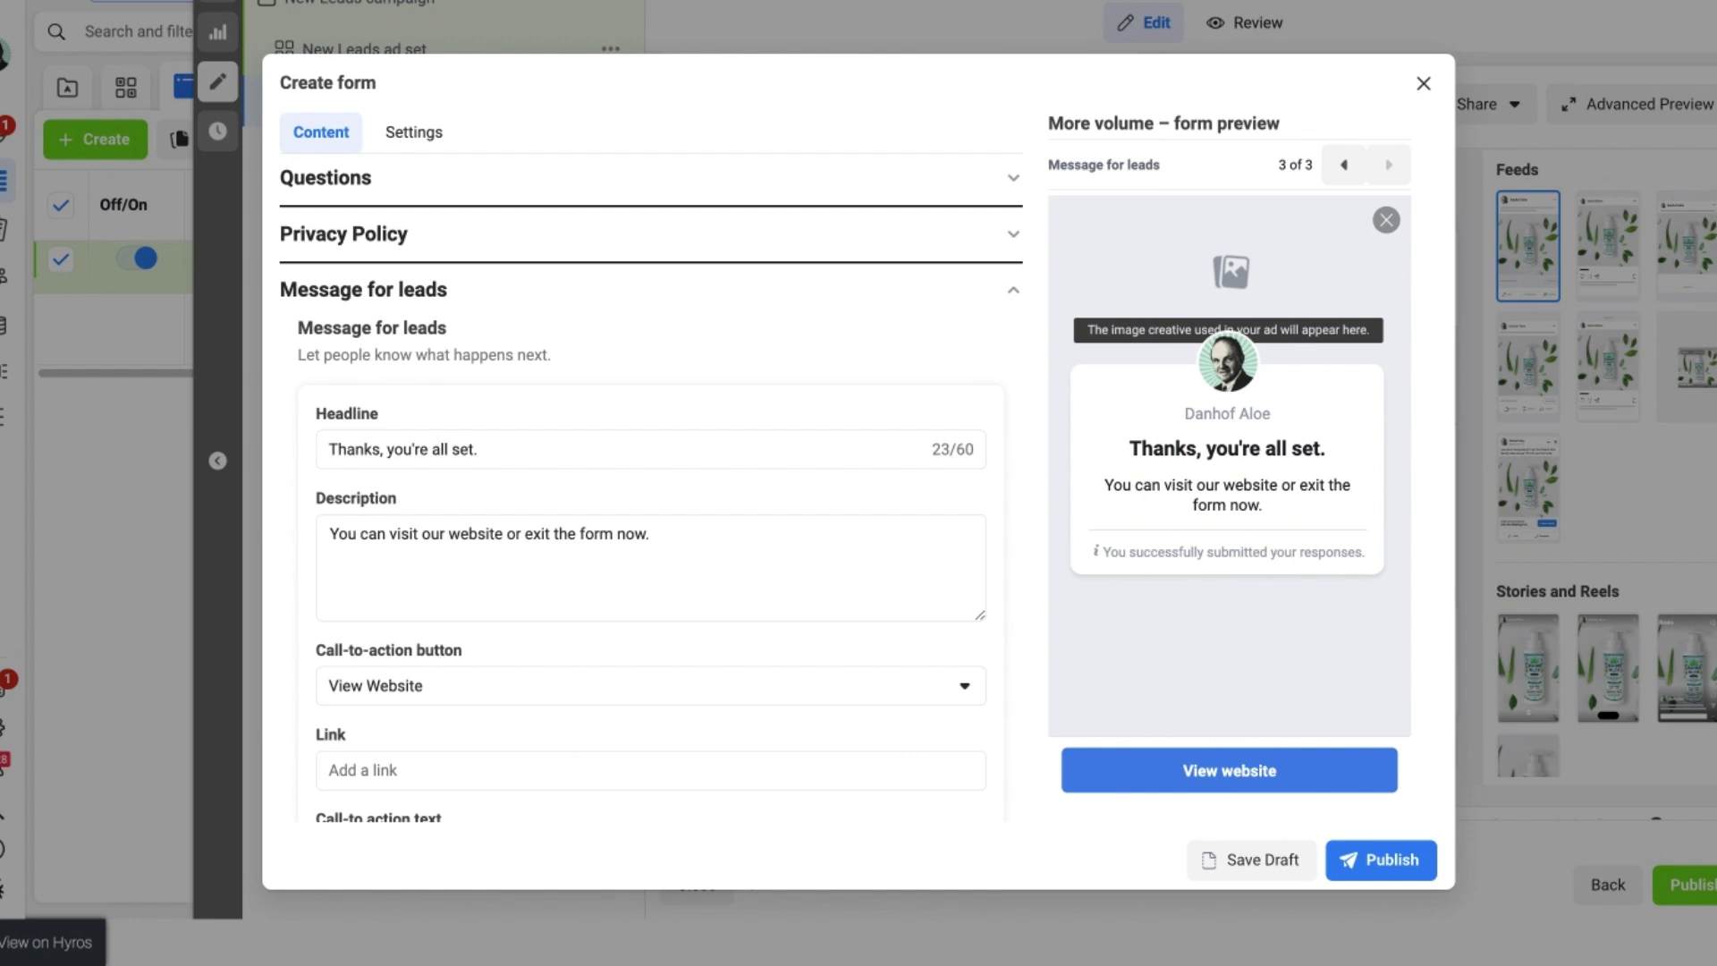
scroll(804, 448, down, 3)
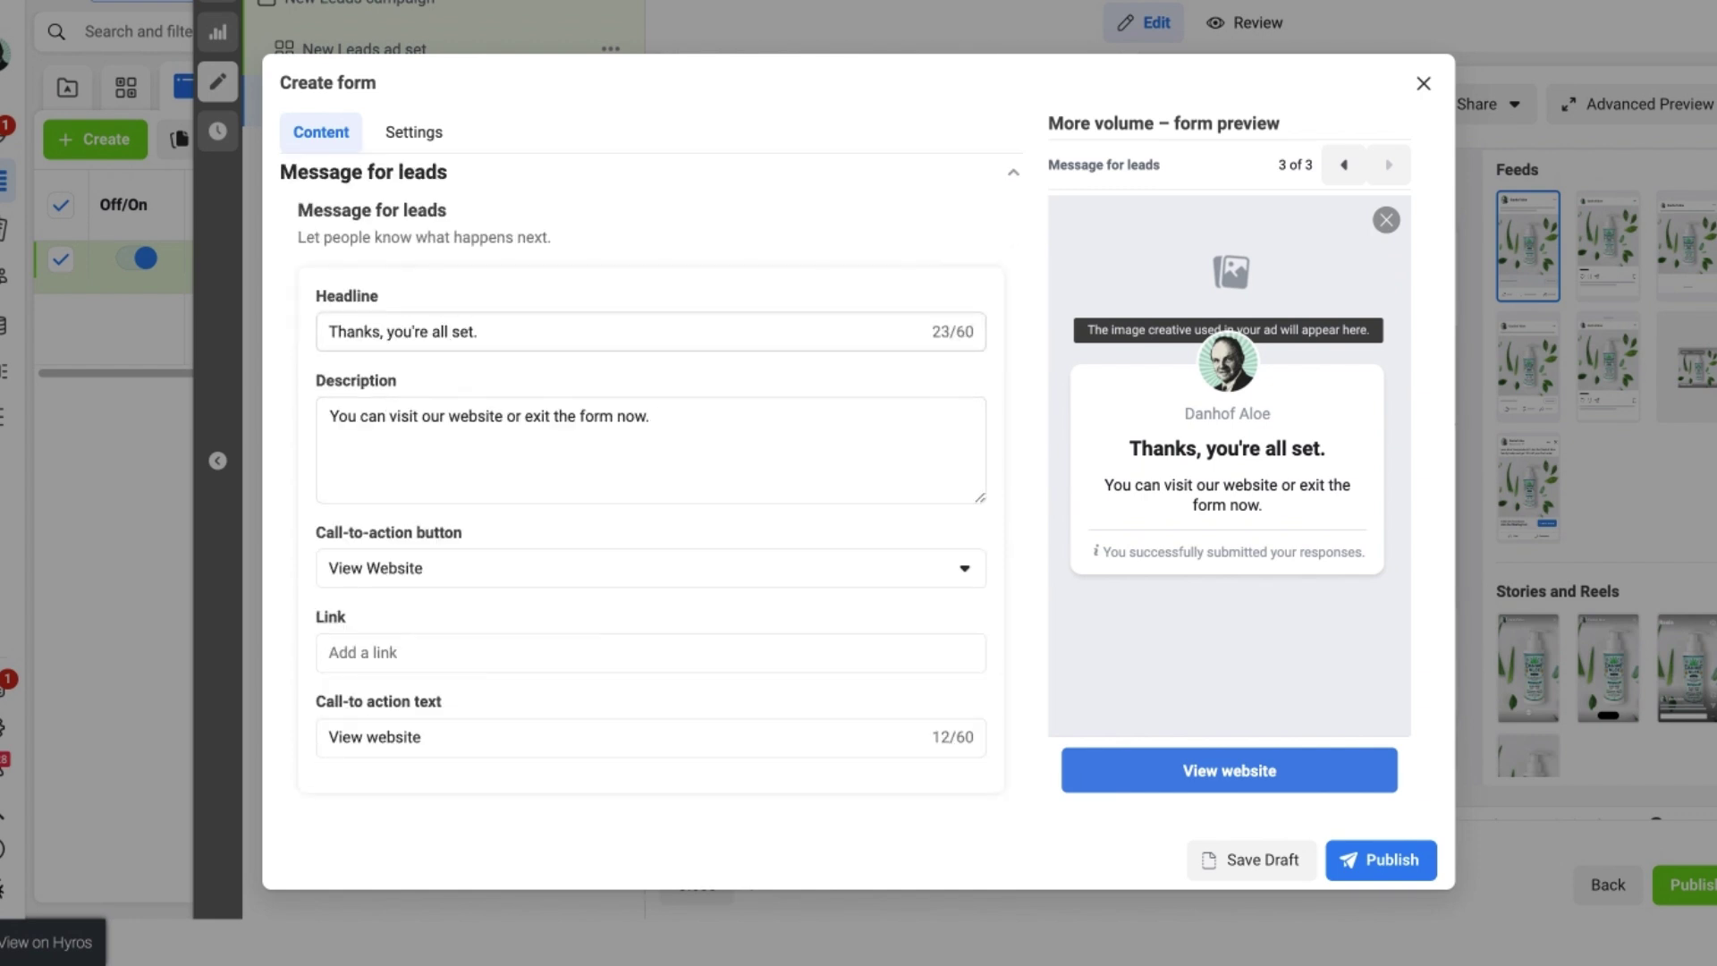
drag(490, 332, 326, 335)
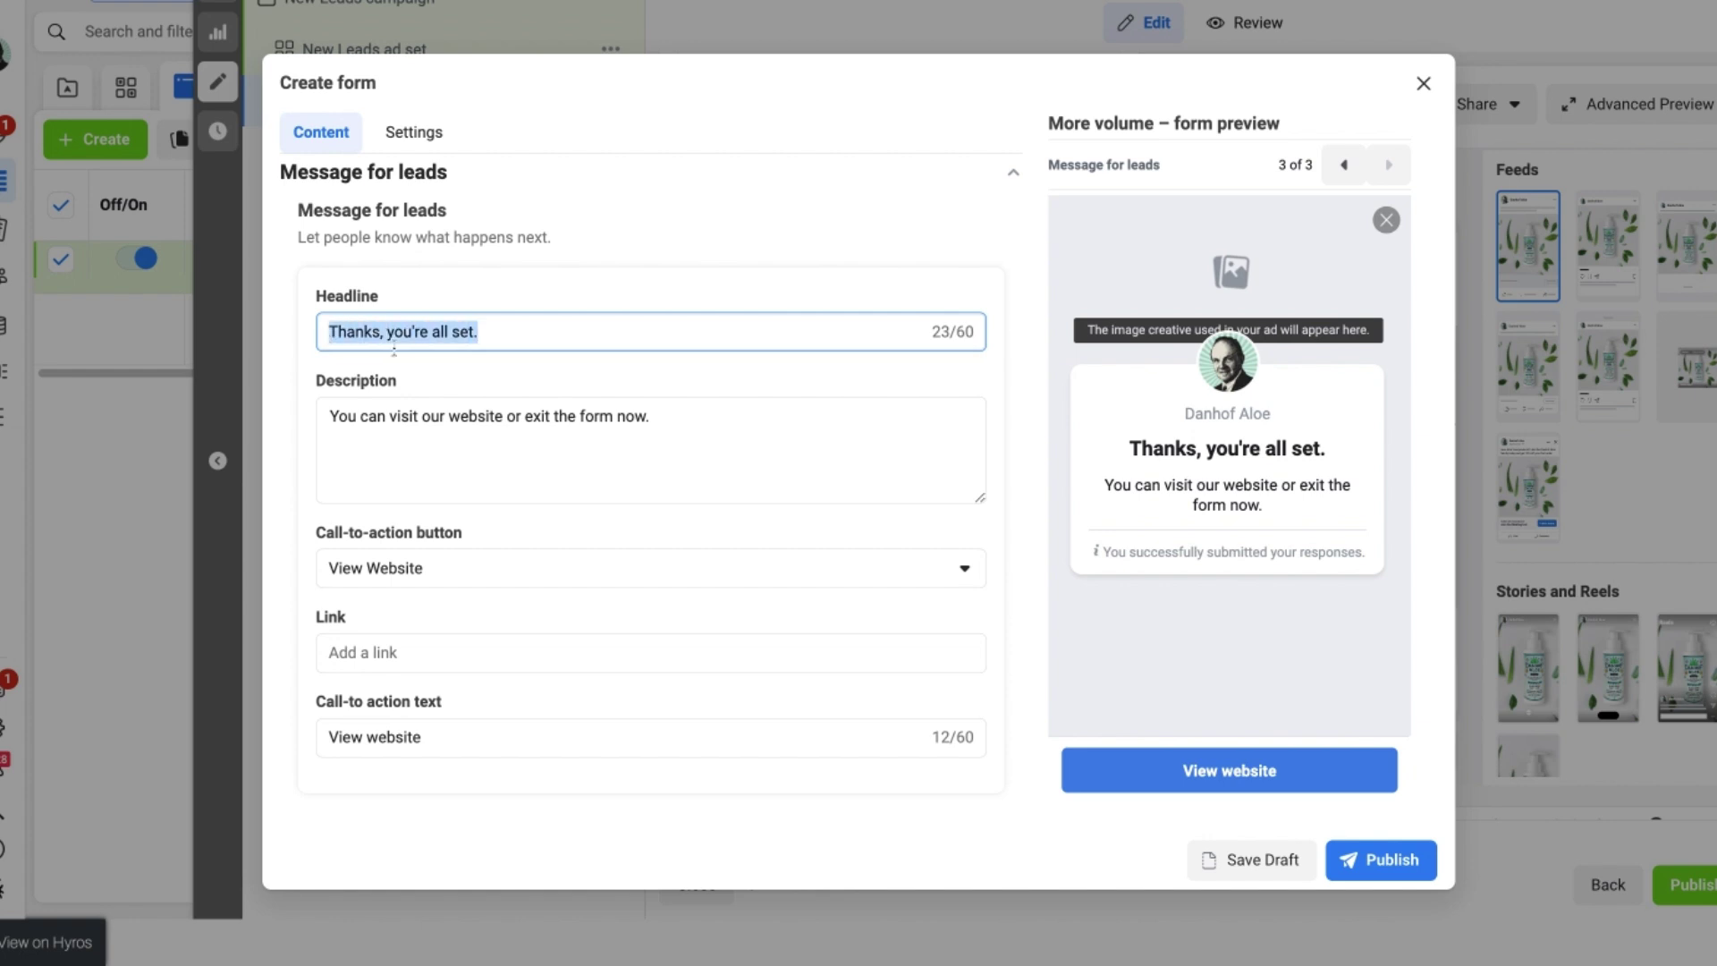
drag(673, 416, 329, 417)
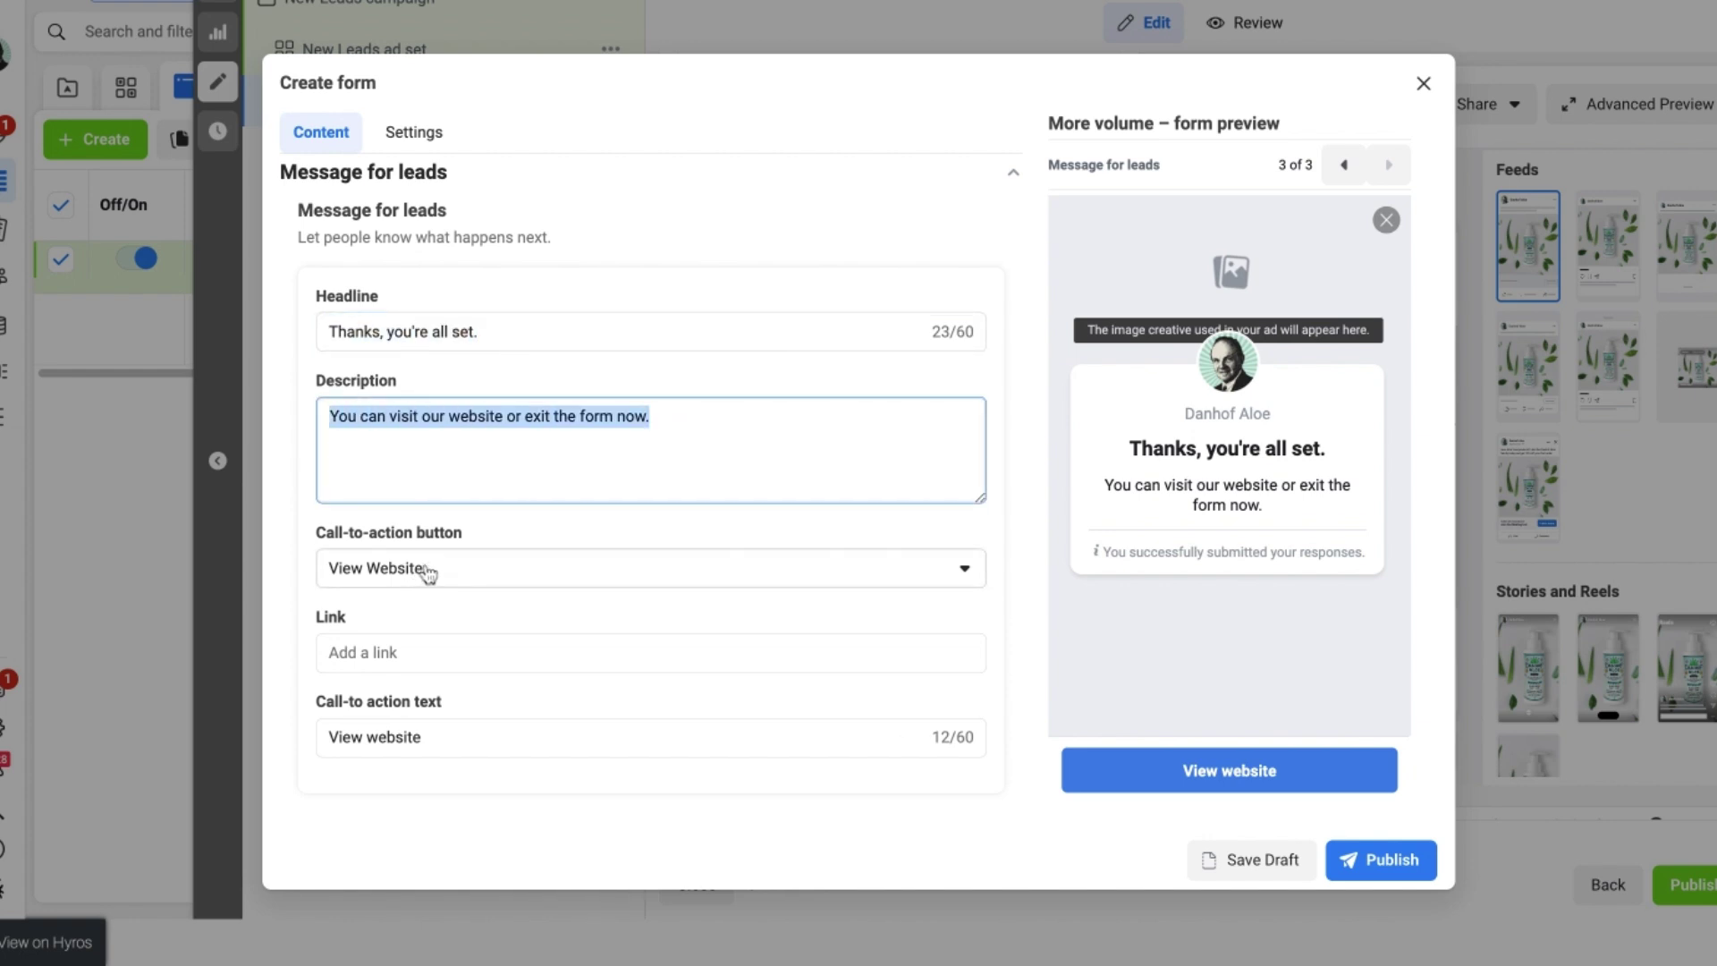
click(965, 572)
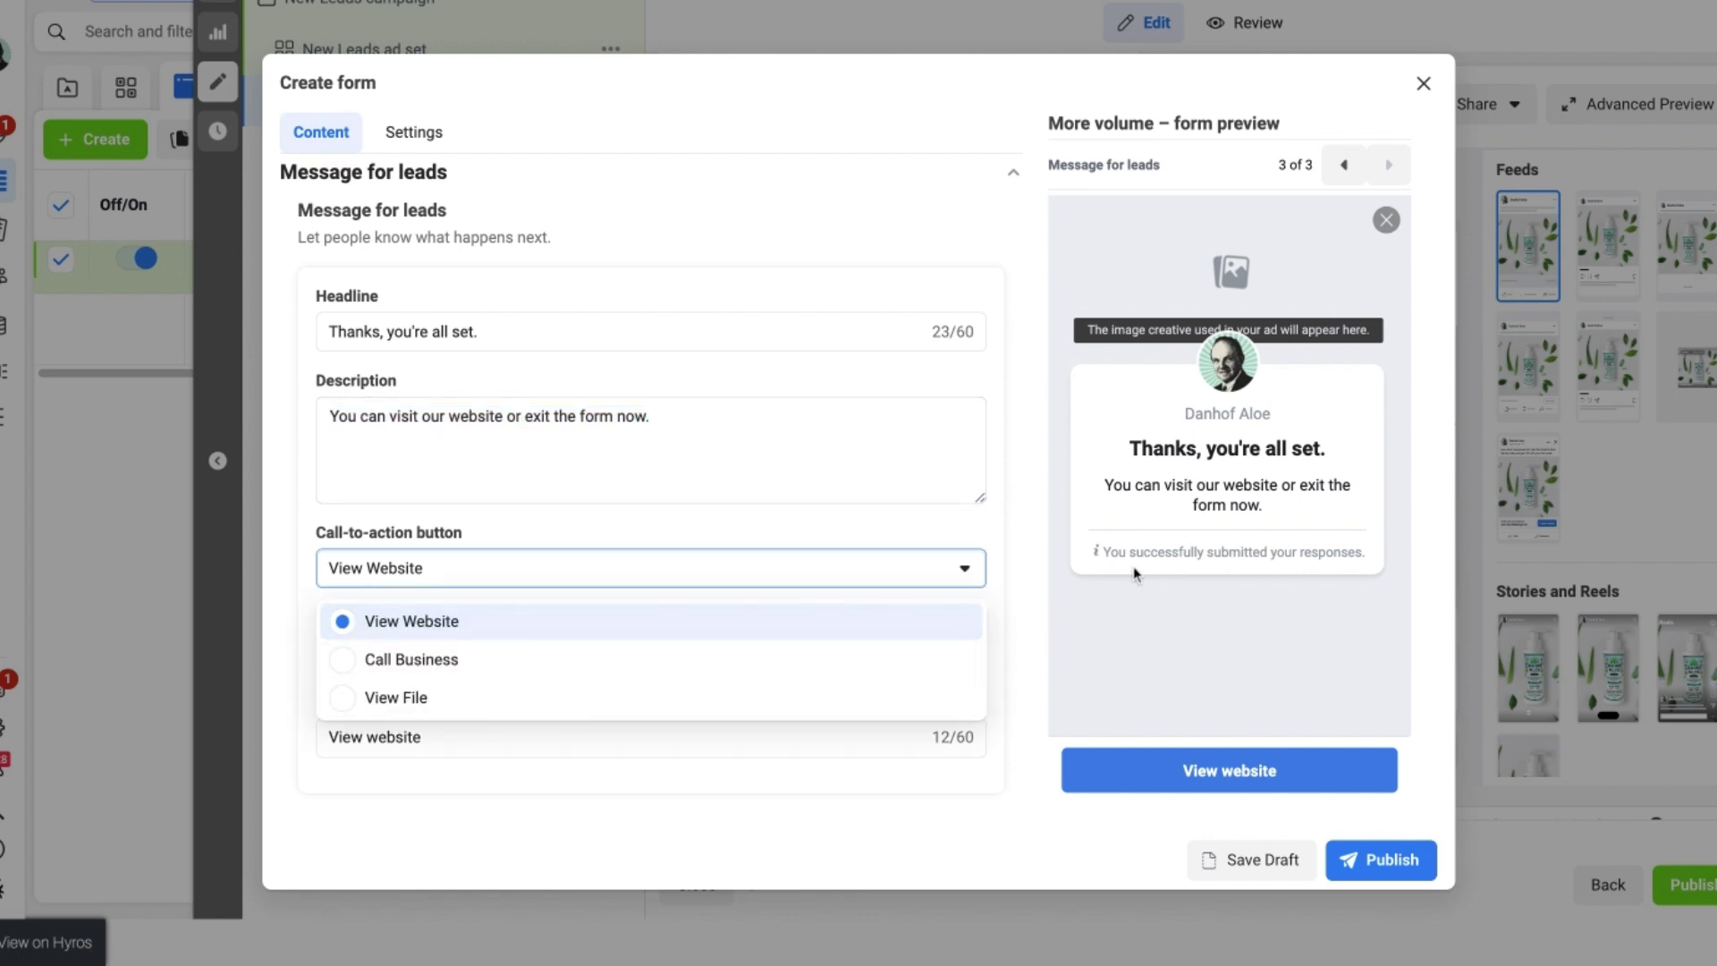
click(1000, 562)
click(400, 653)
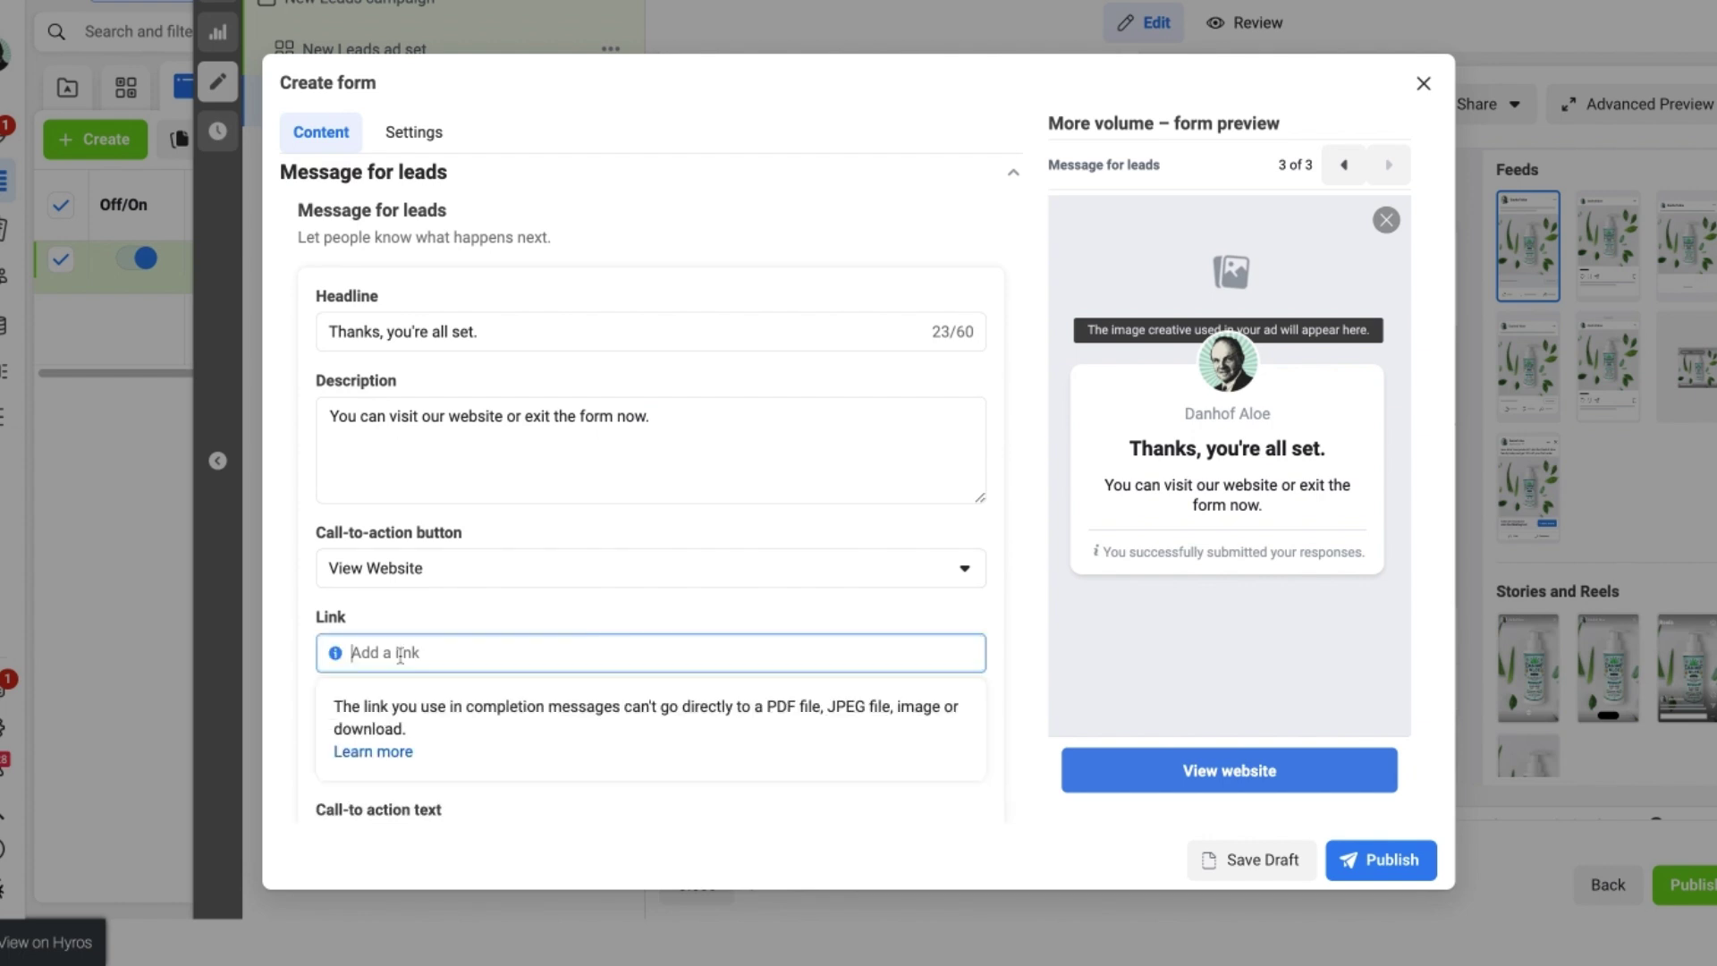
scroll(523, 680, down, 2)
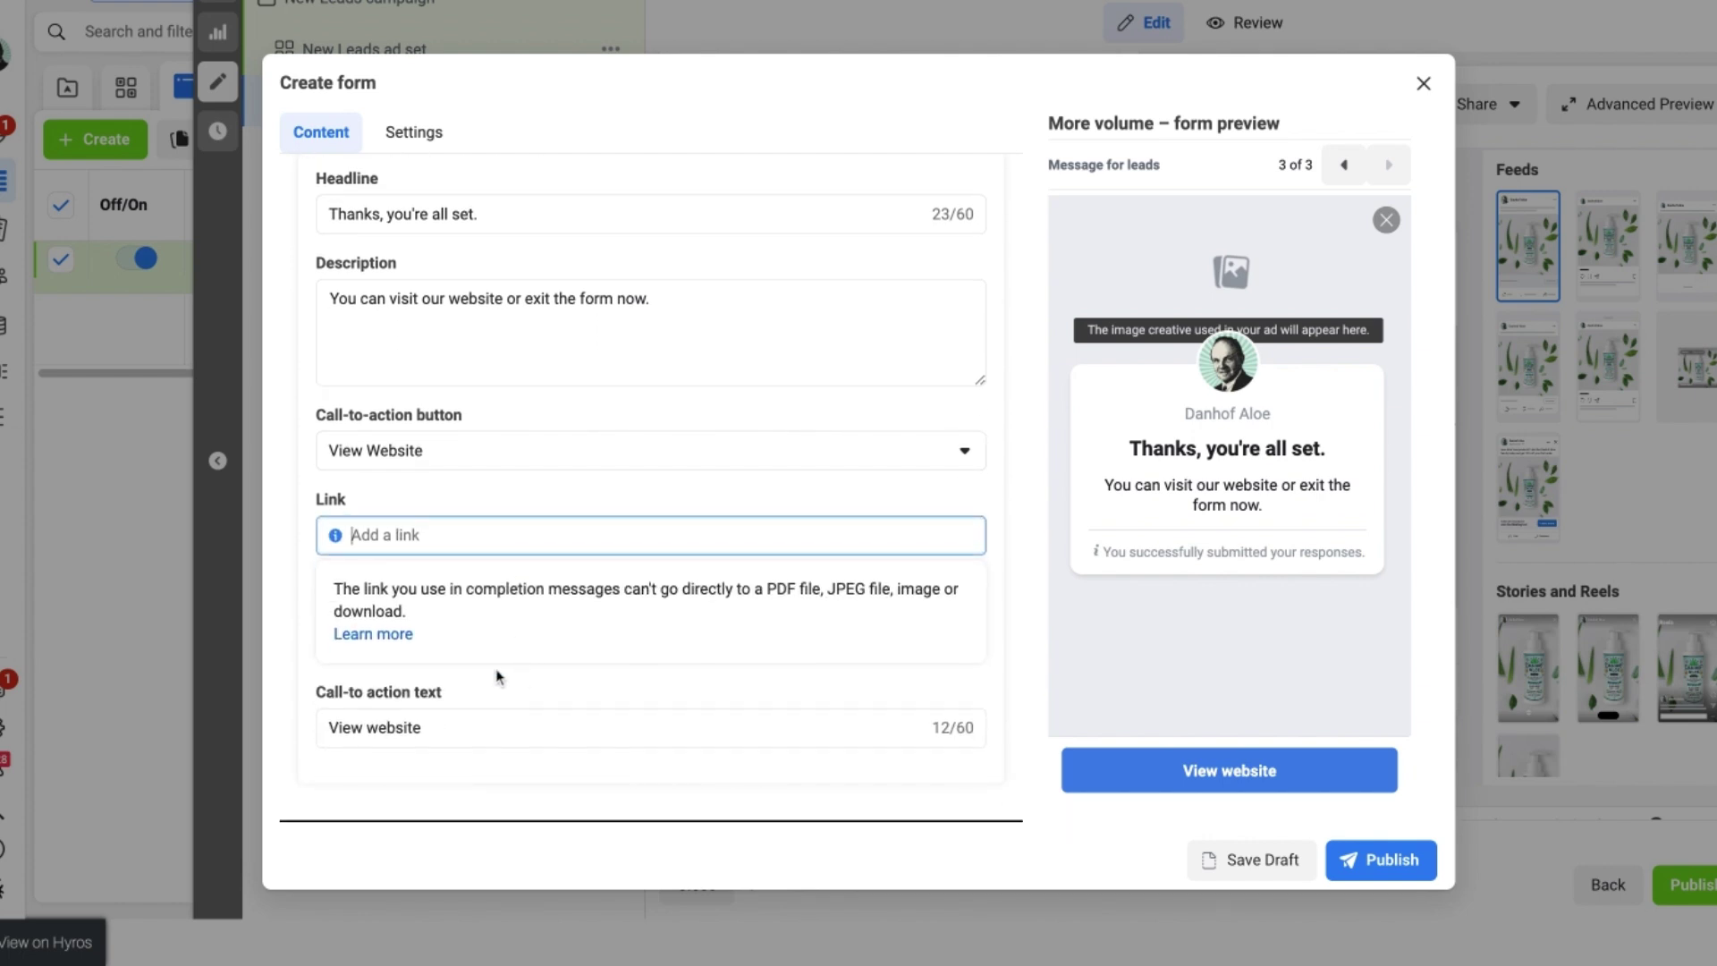
click(450, 728)
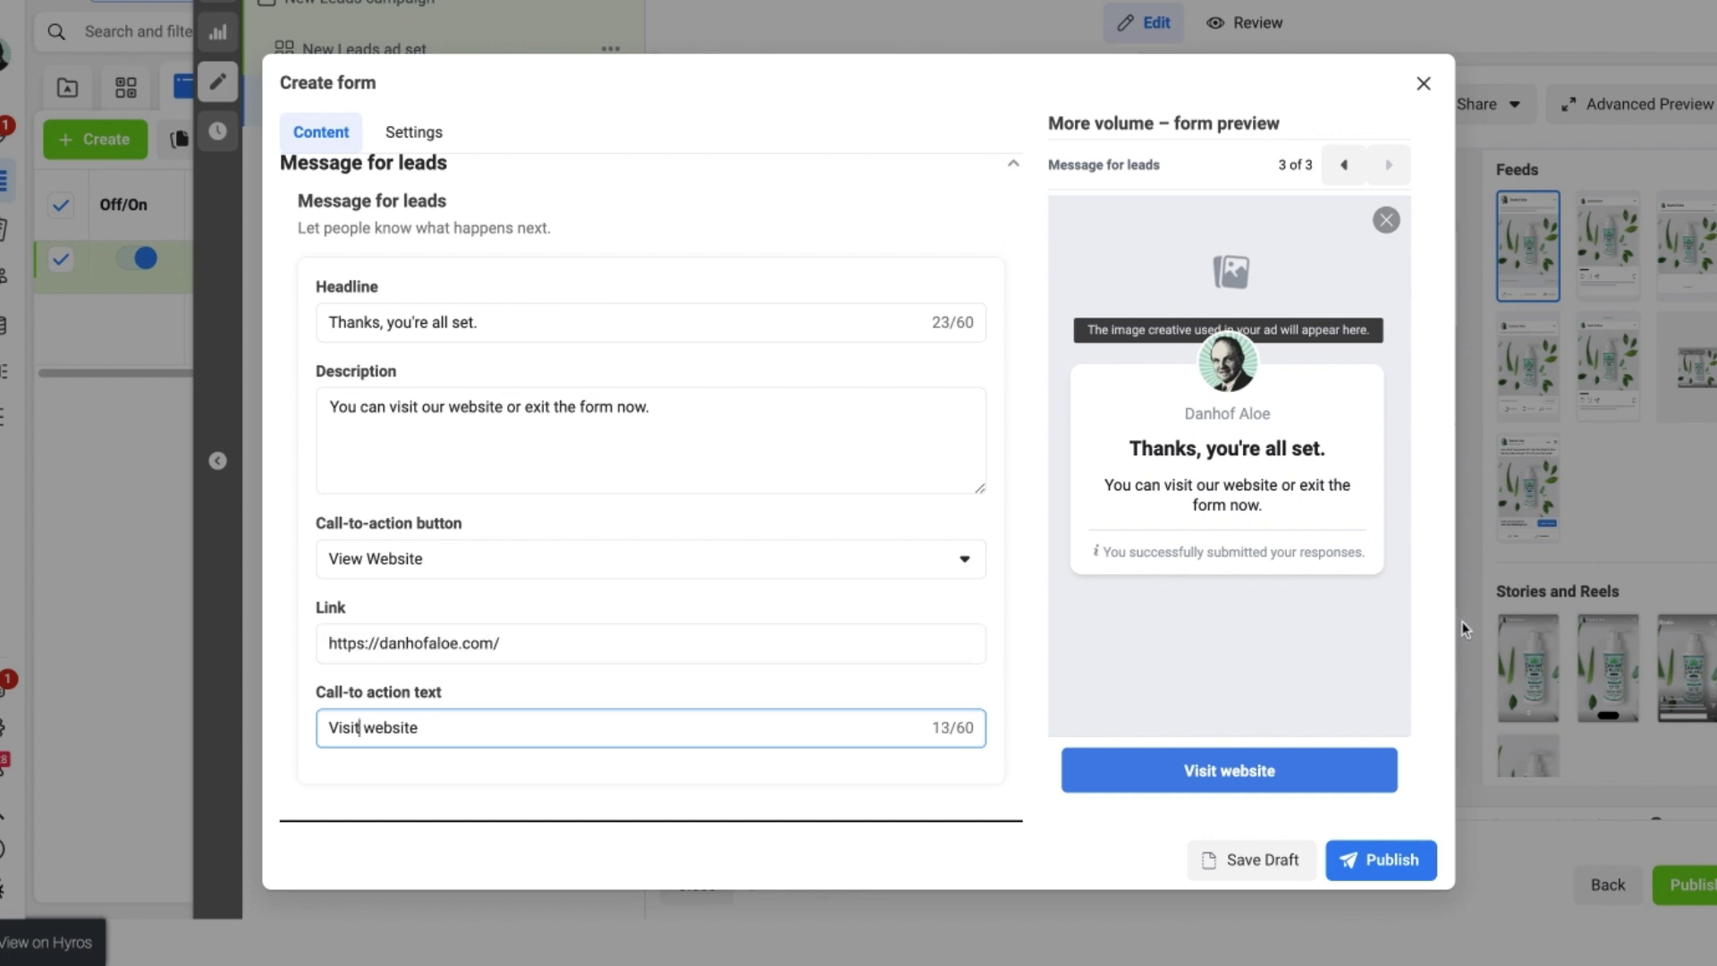
text(t)
click(1384, 872)
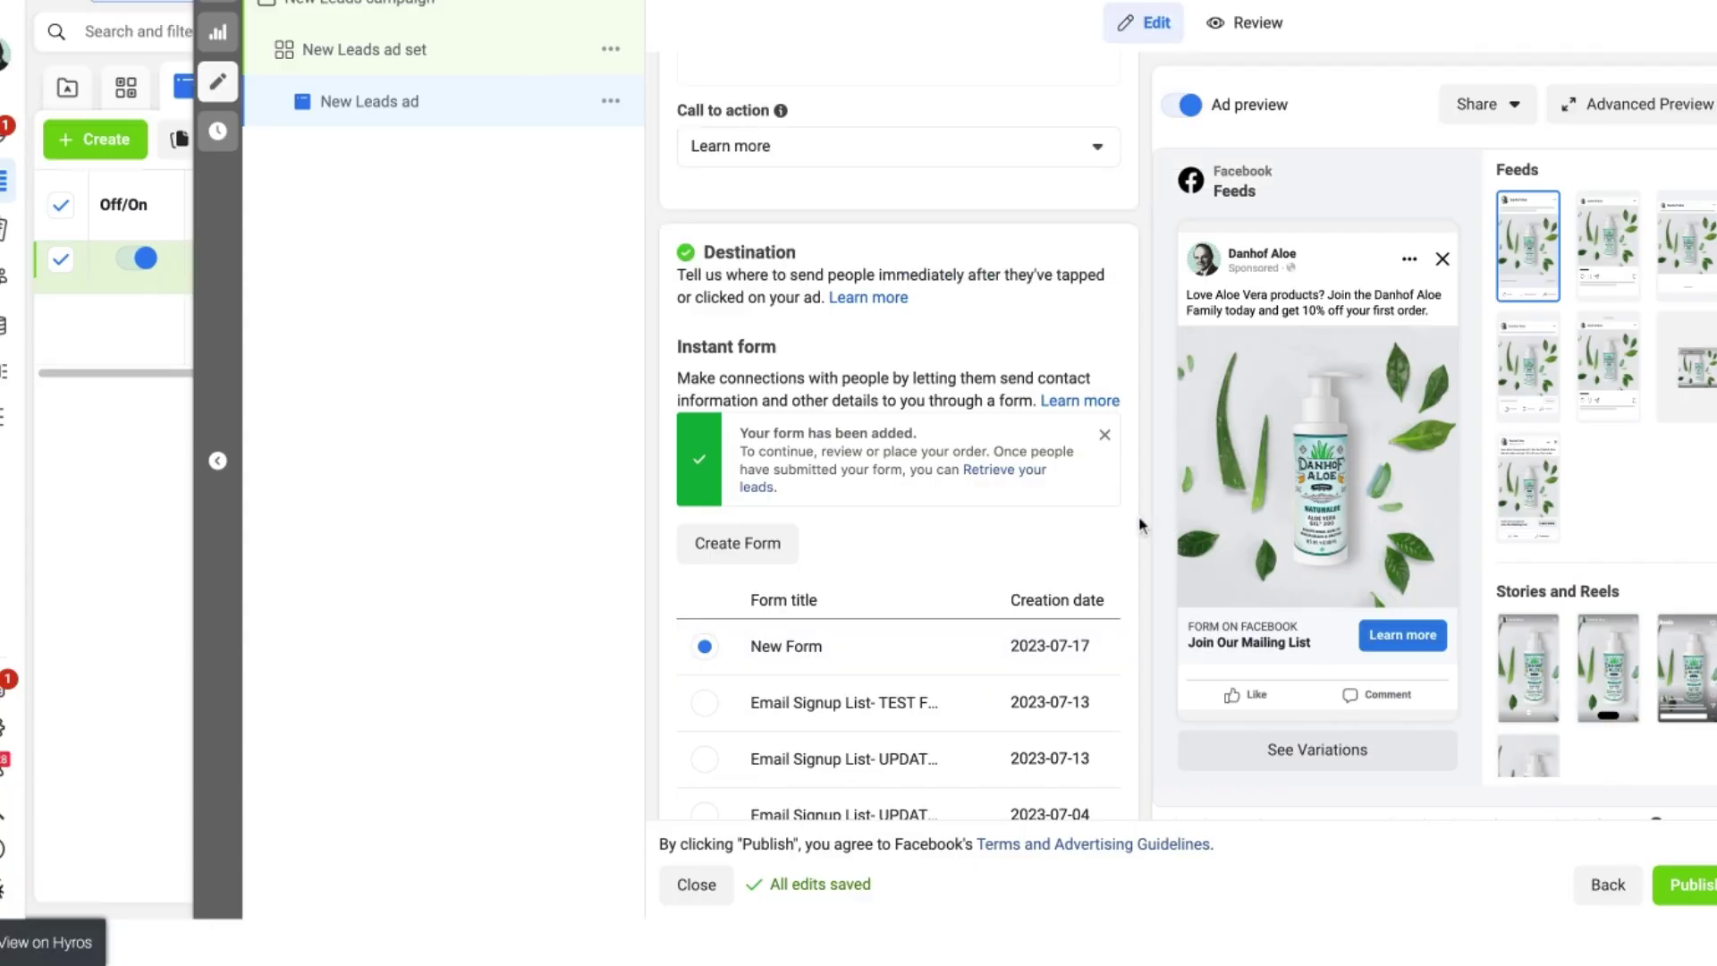
scroll(899, 447, down, 6)
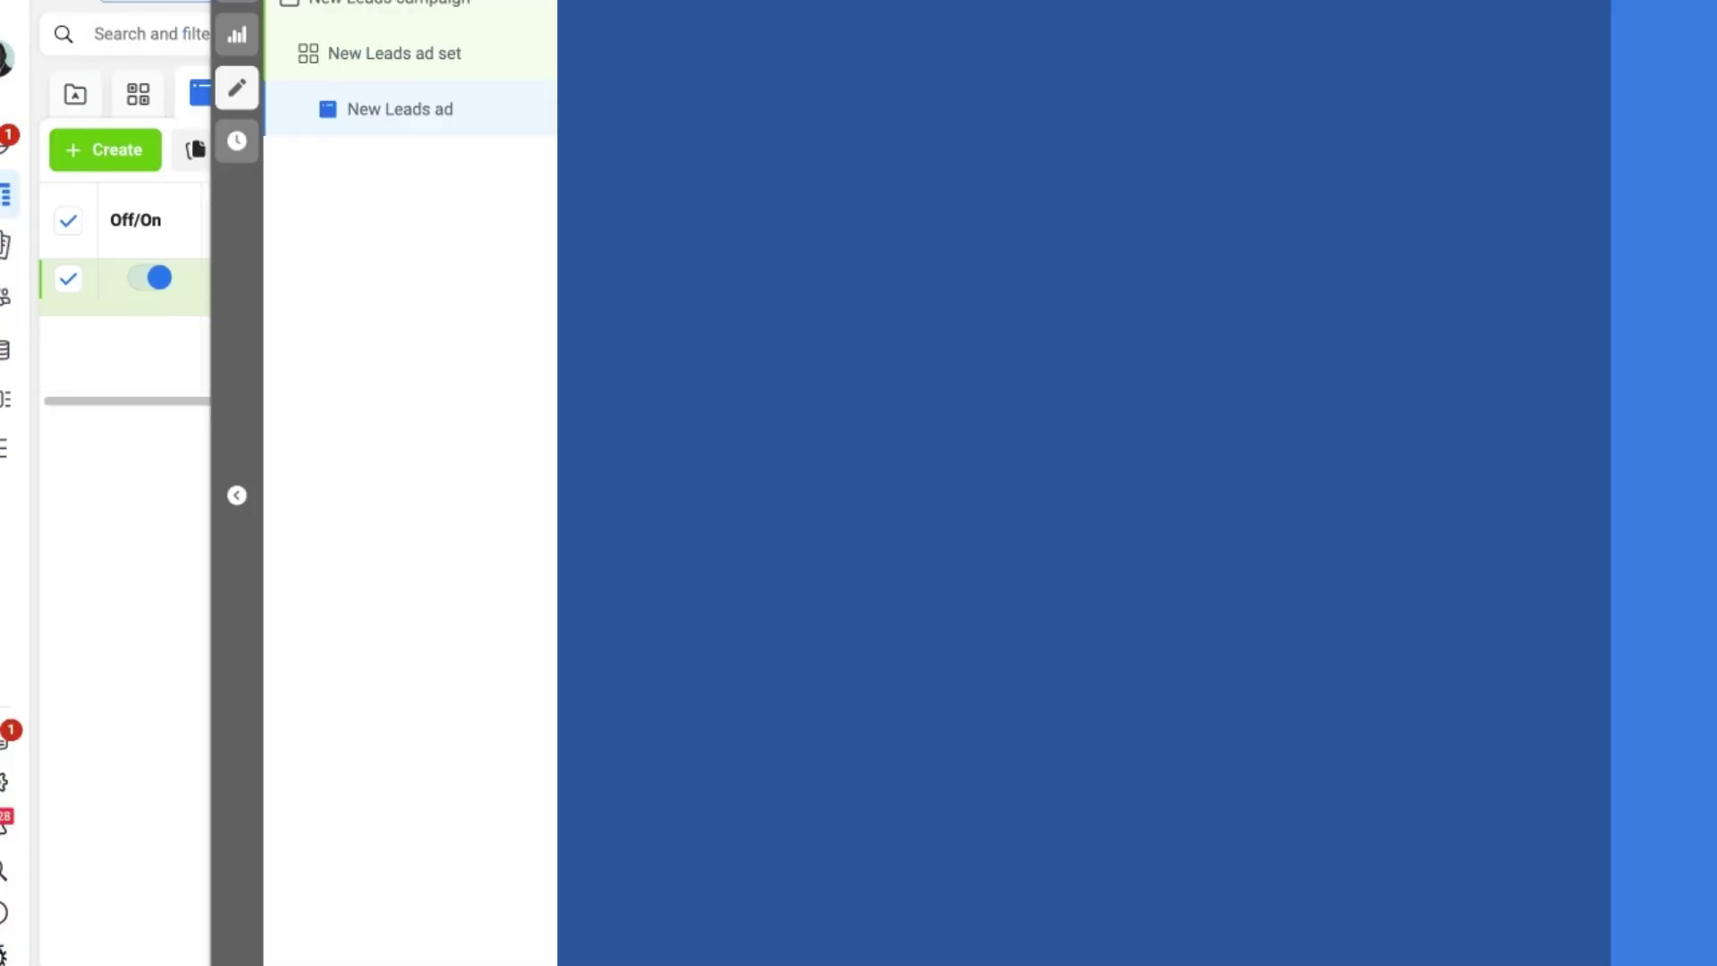
scroll(899, 447, up, 7)
Scroll through the New Leads ad set's Conversion, Budget & schedule, Audience and Placements sections.
scroll(899, 447, up, 7)
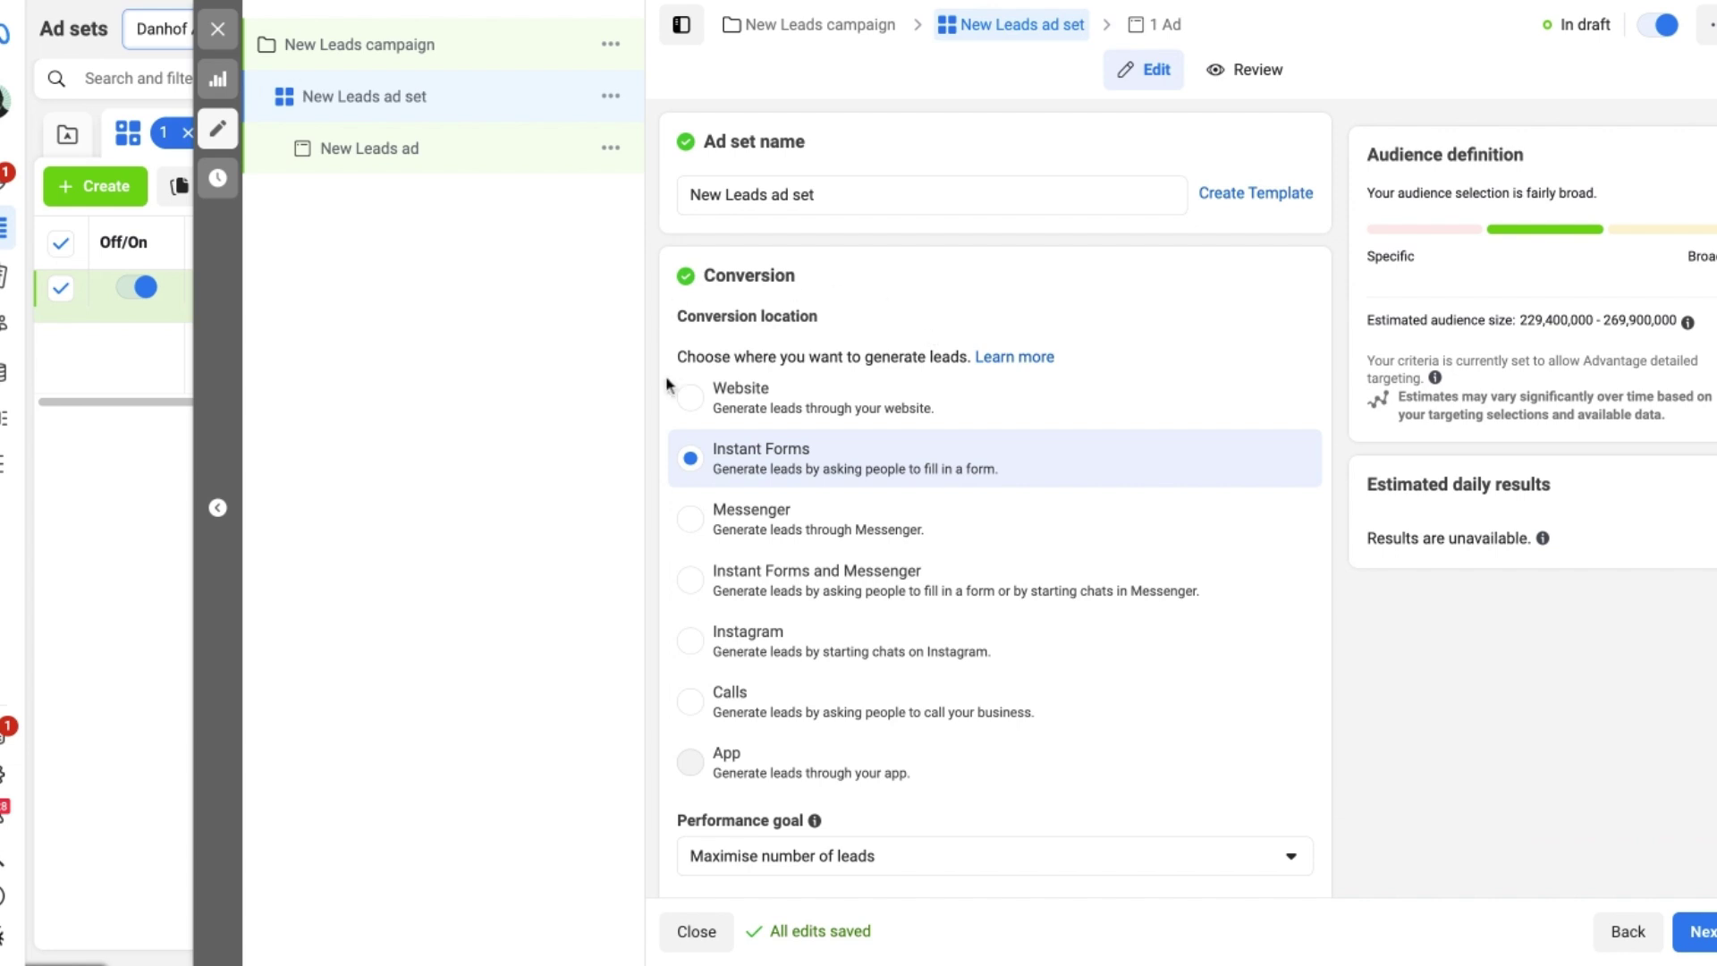
scroll(874, 453, down, 4)
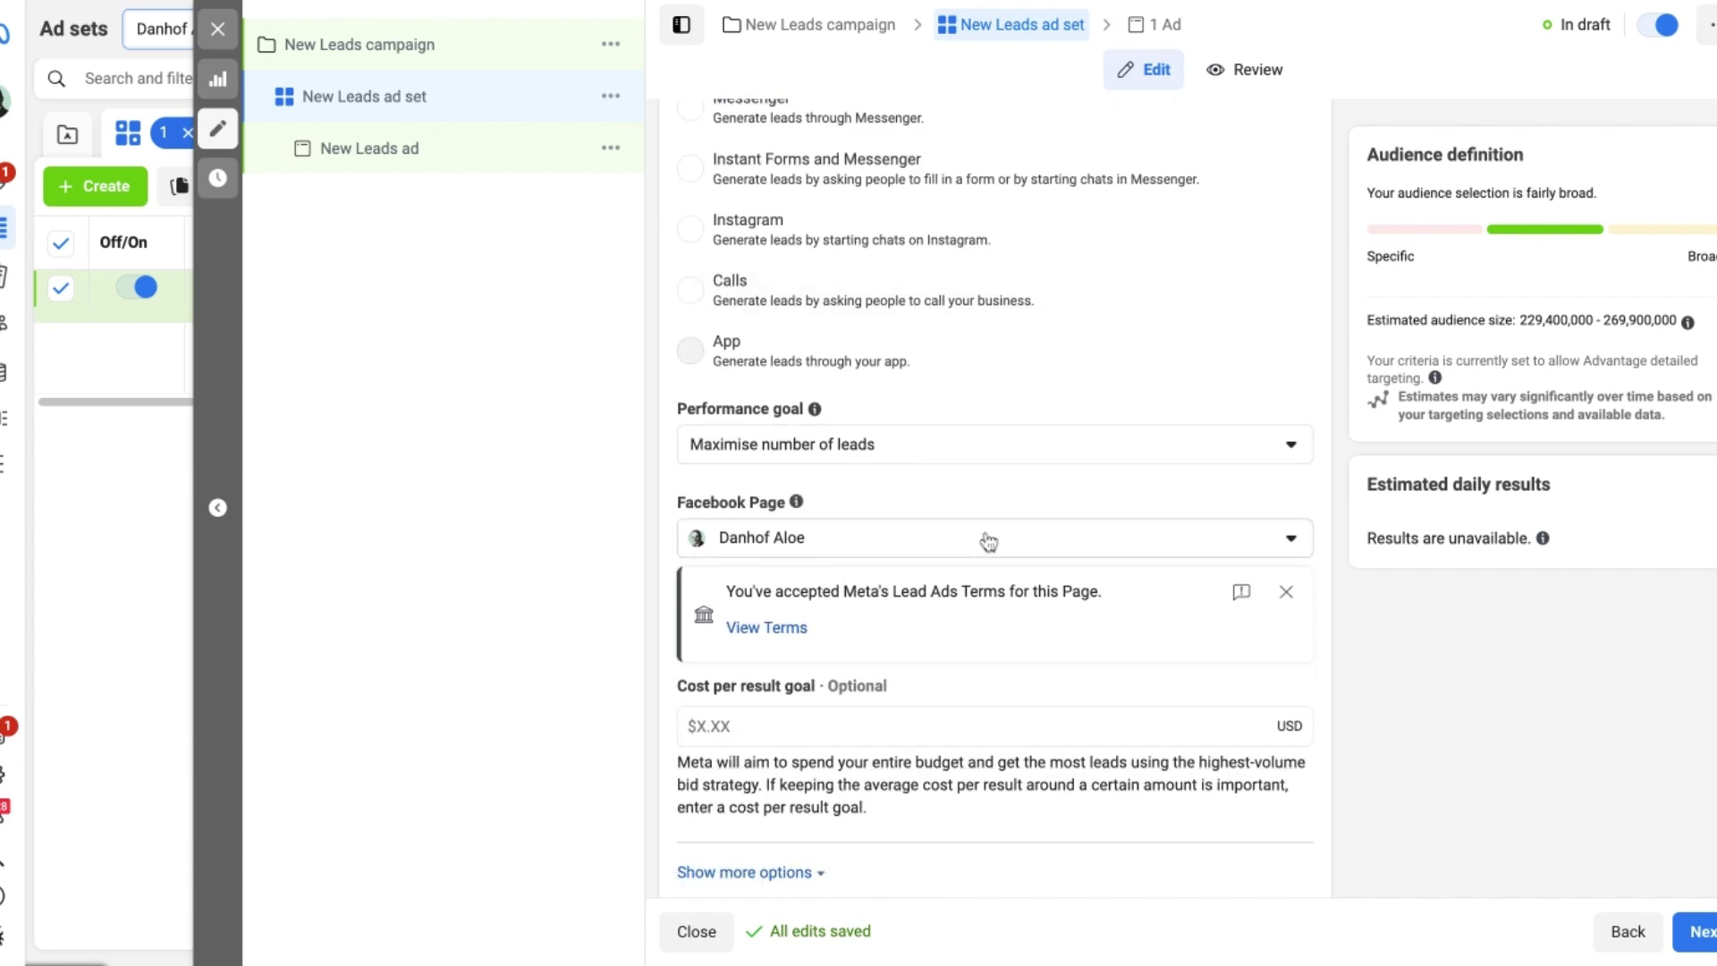
scroll(988, 541, down, 8)
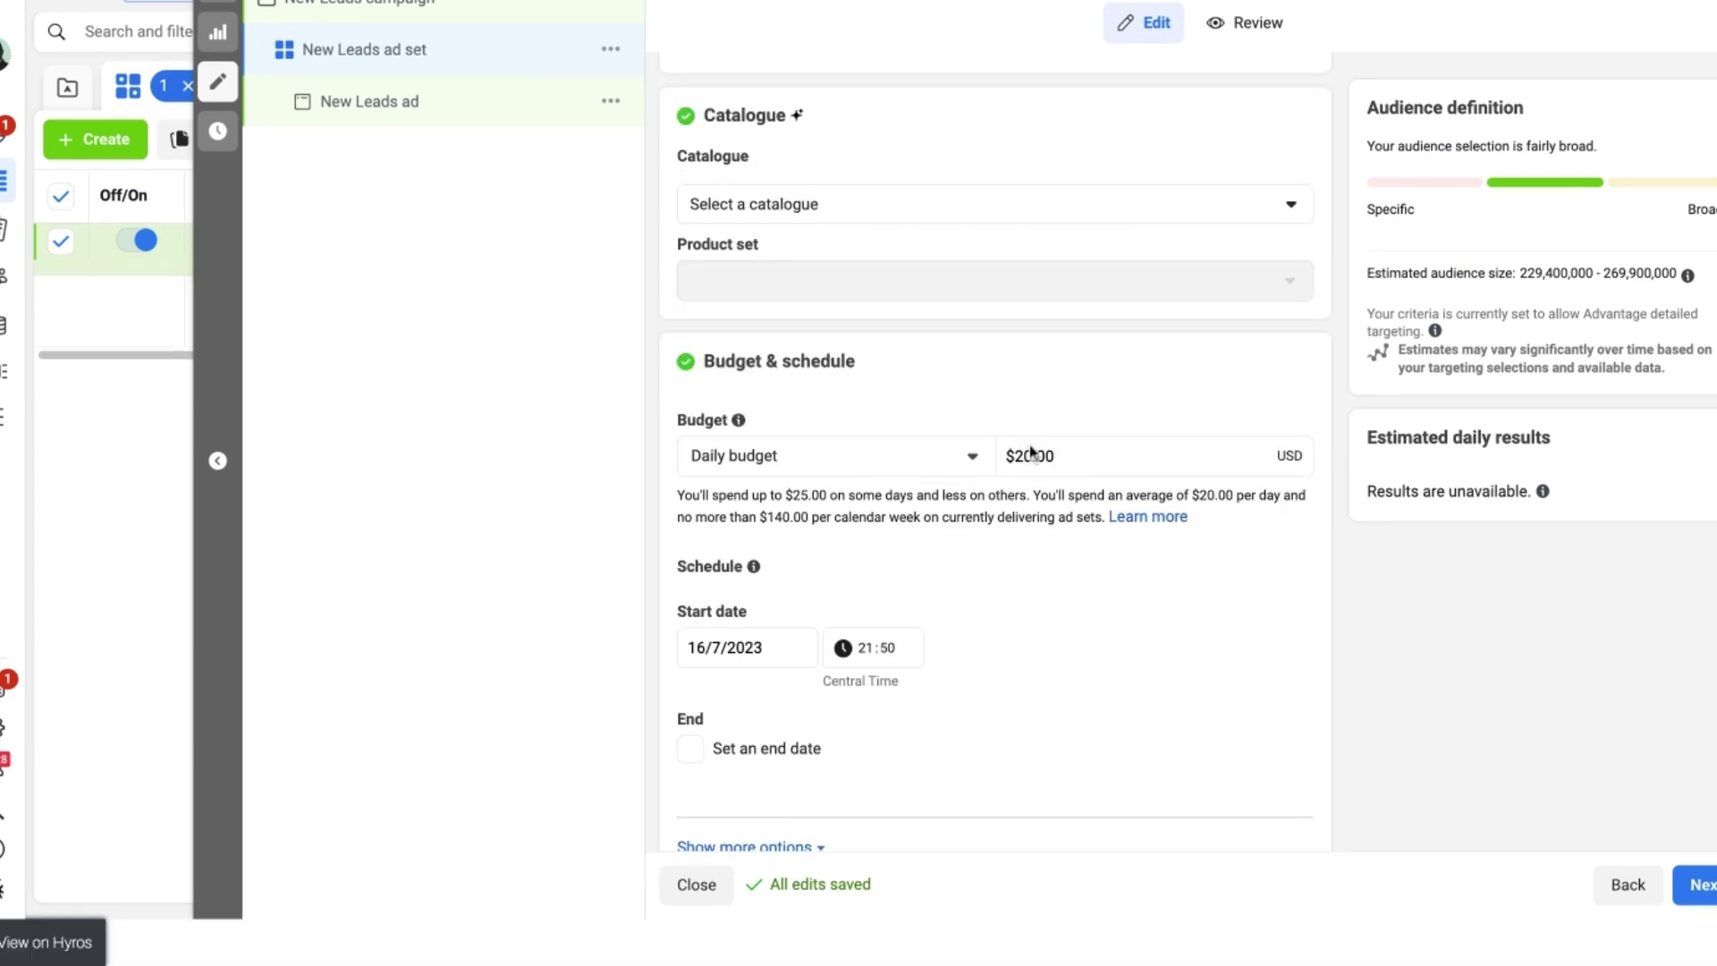
scroll(1059, 383, down, 4)
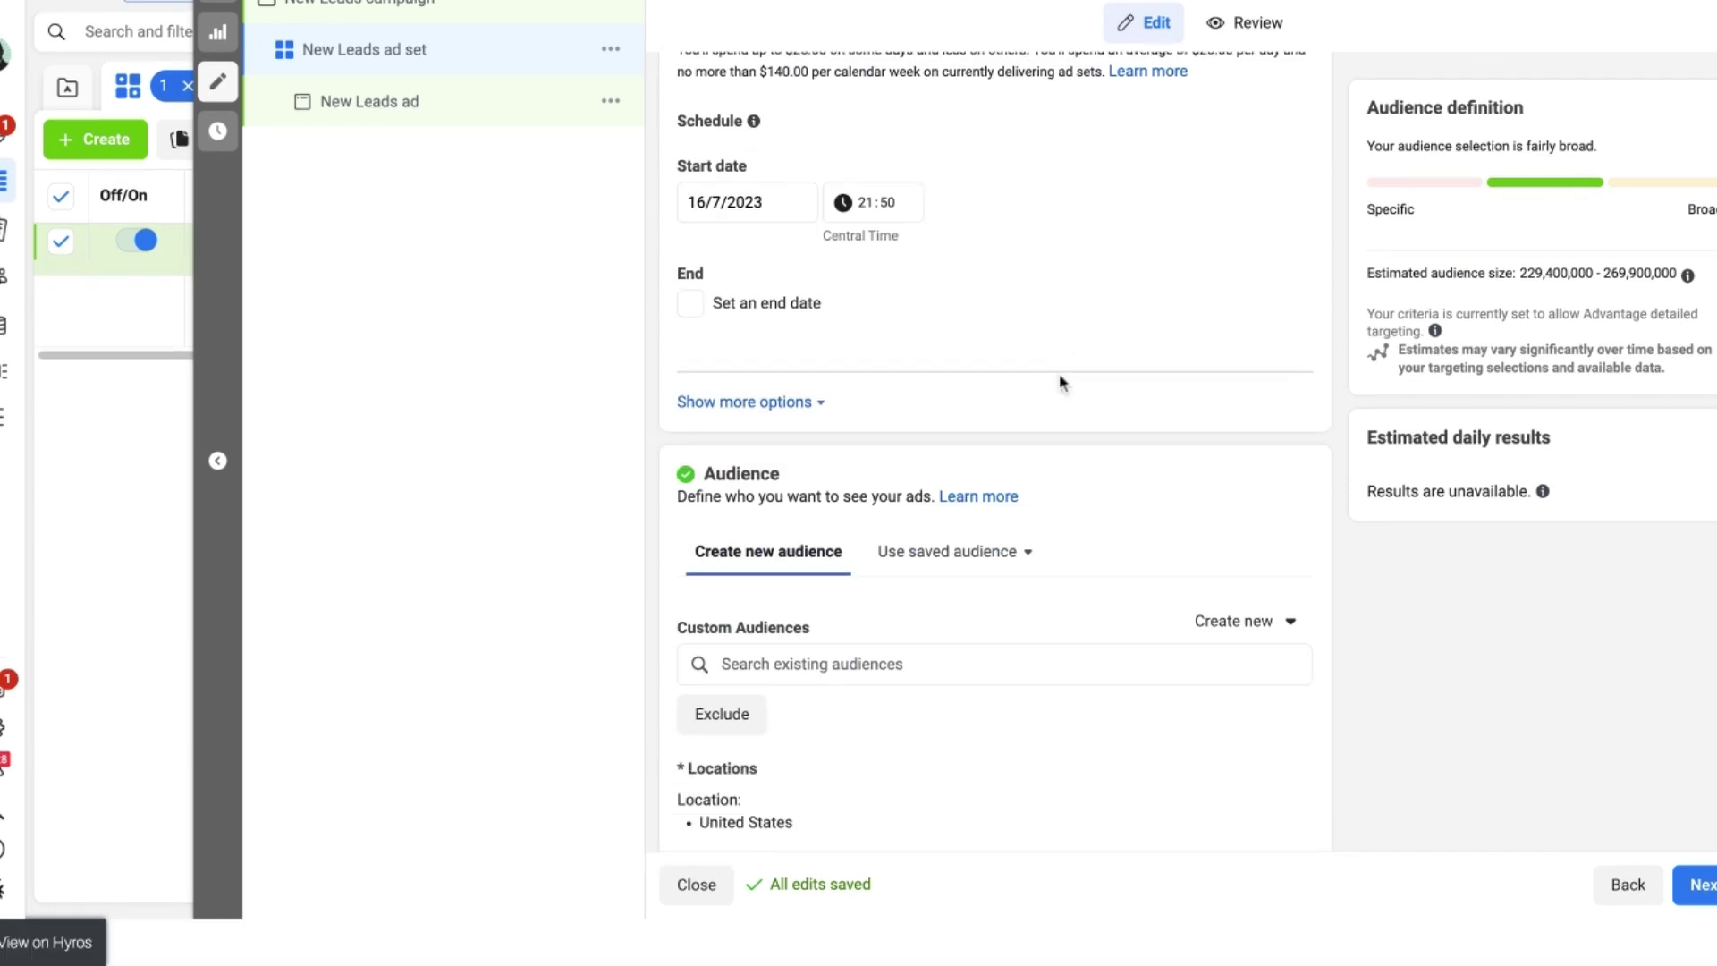
scroll(1059, 373, down, 3)
scroll(942, 656, down, 2)
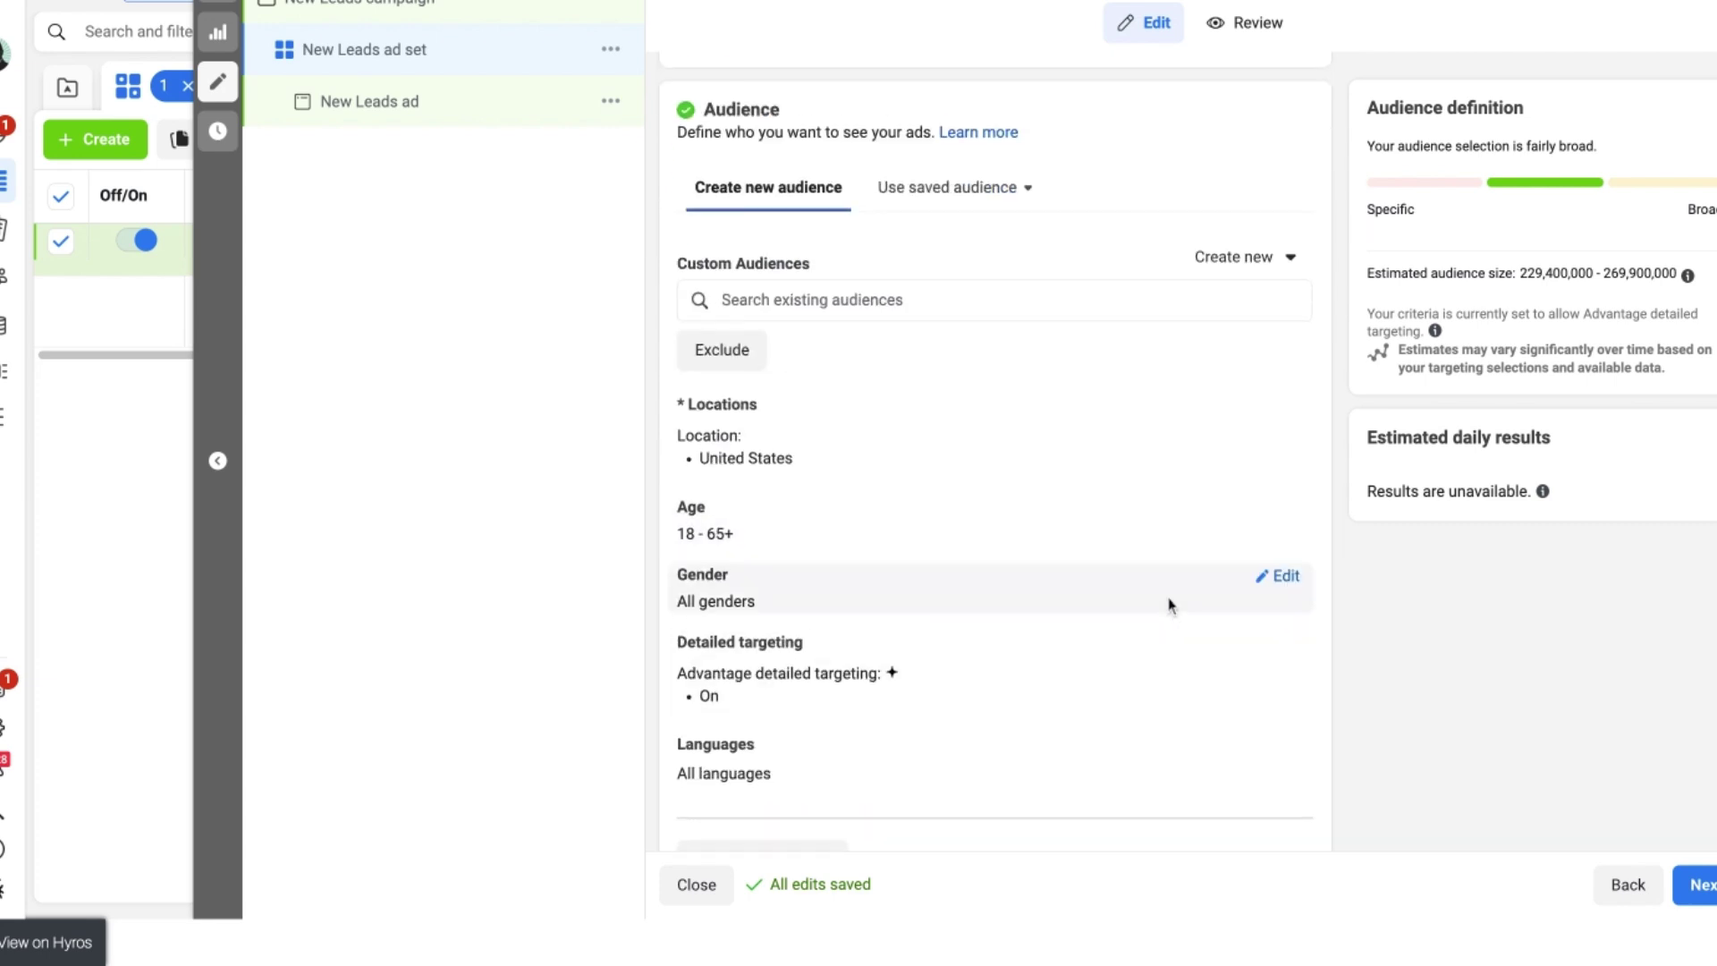
scroll(1173, 602, down, 4)
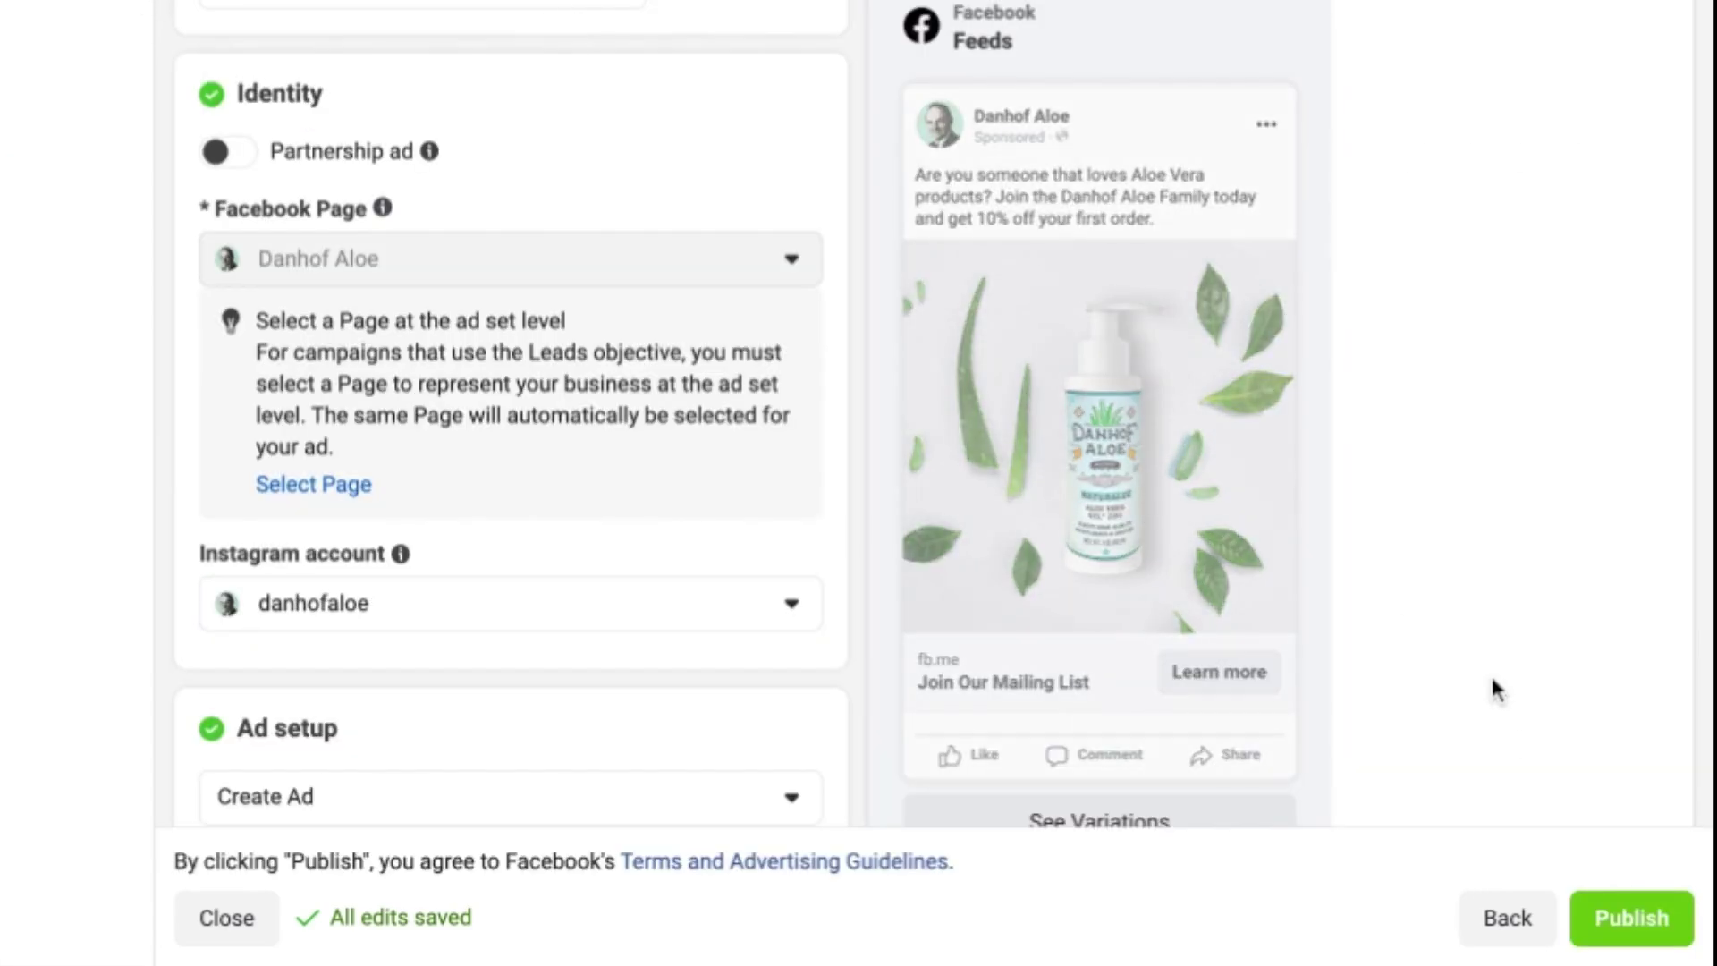
Publish the New Leads ad with its instant form.
click(1633, 921)
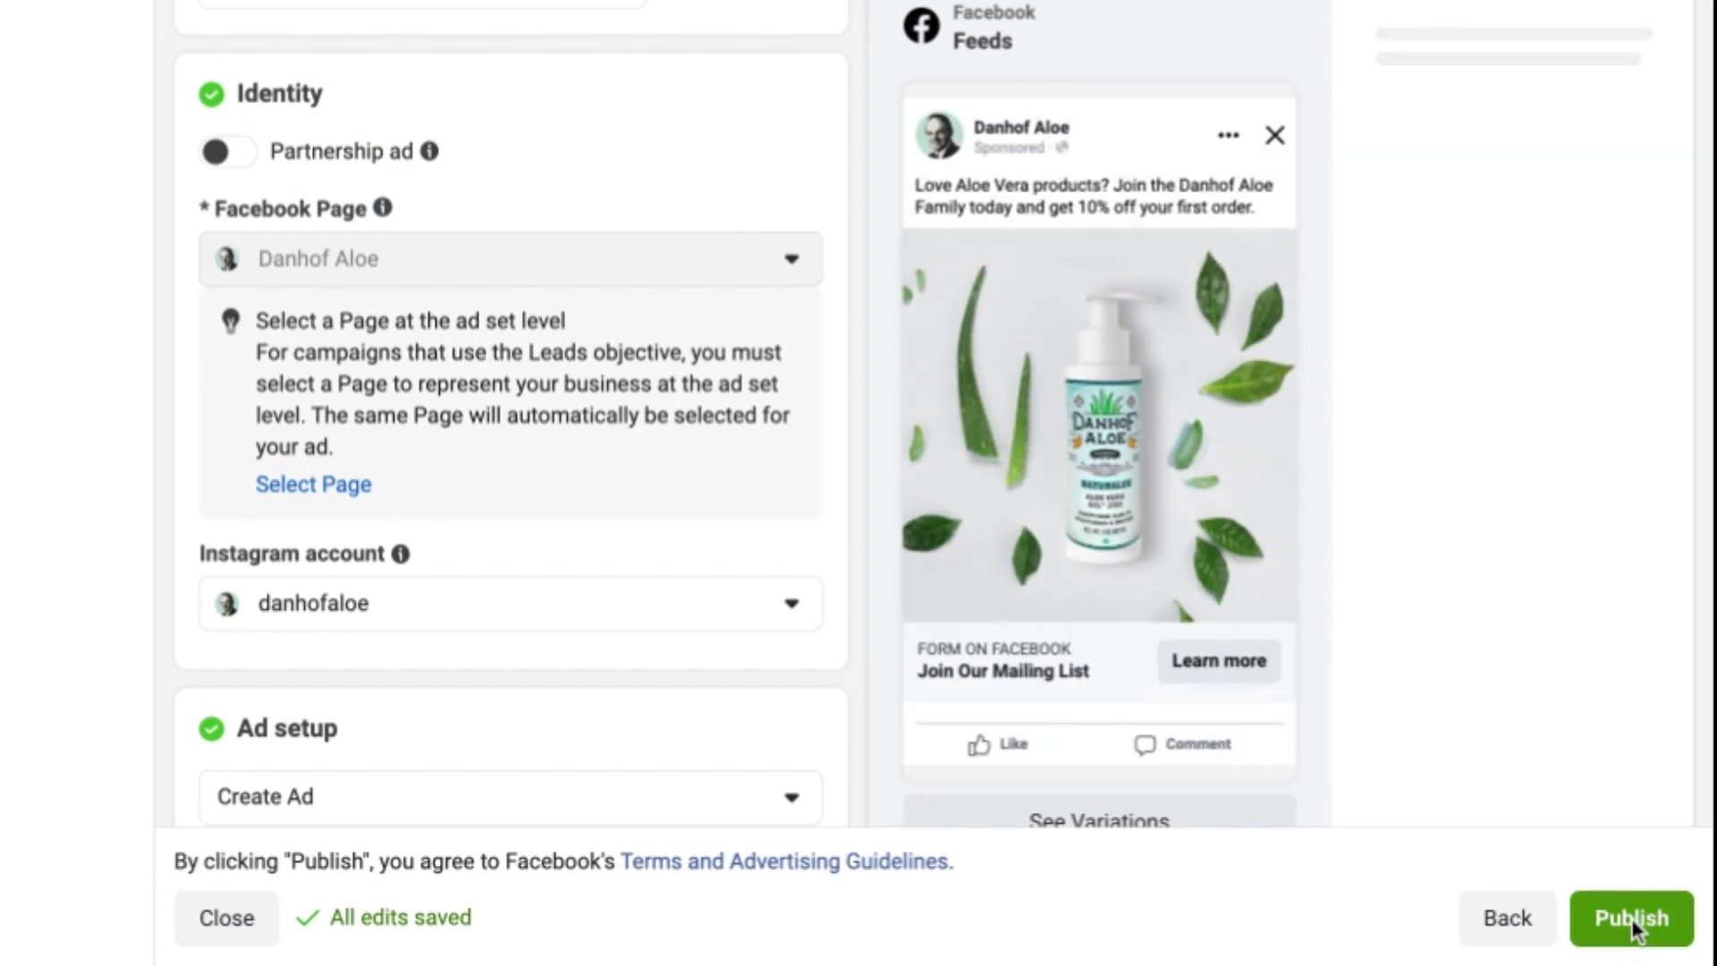